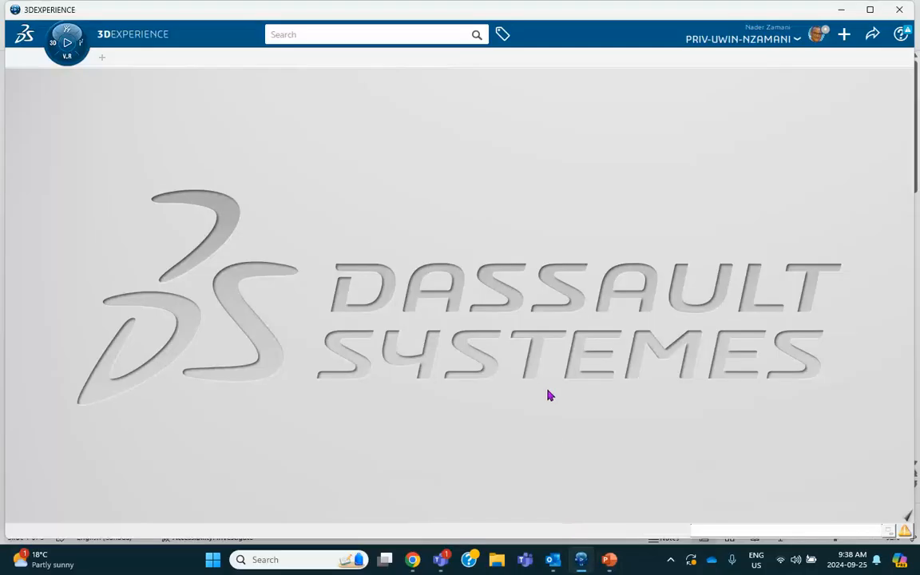
- Create a new Generative Shape Design part and open a sketch on the yz plane
left_click(57, 52)
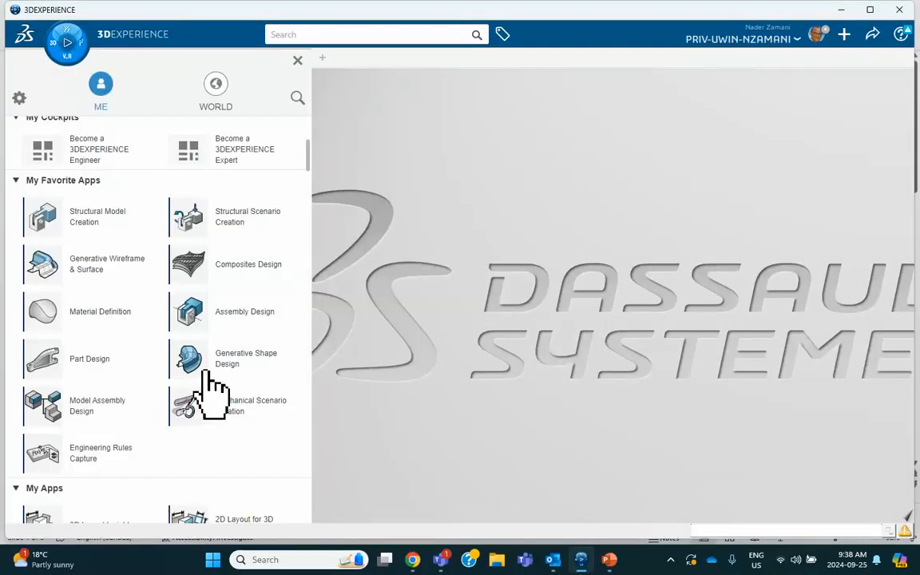
left_click(199, 361)
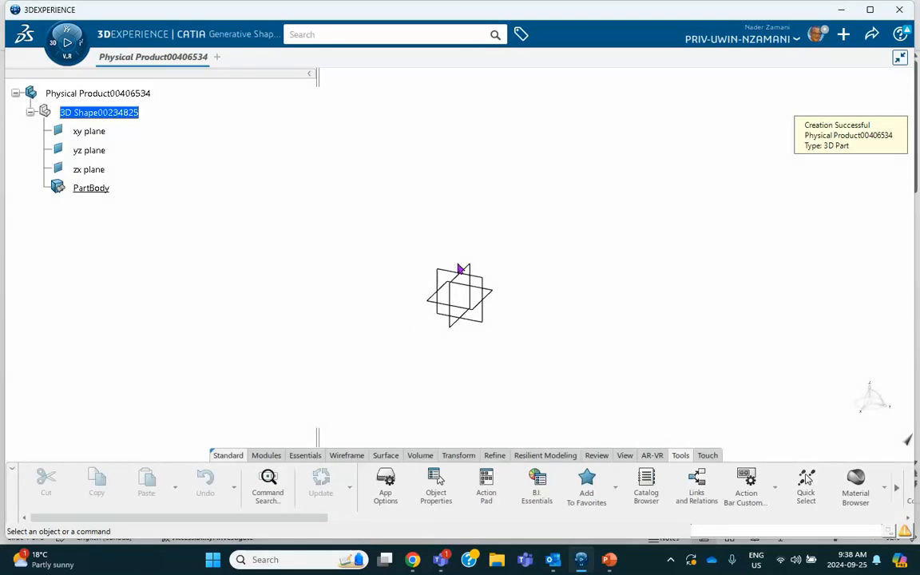
left_click(485, 289)
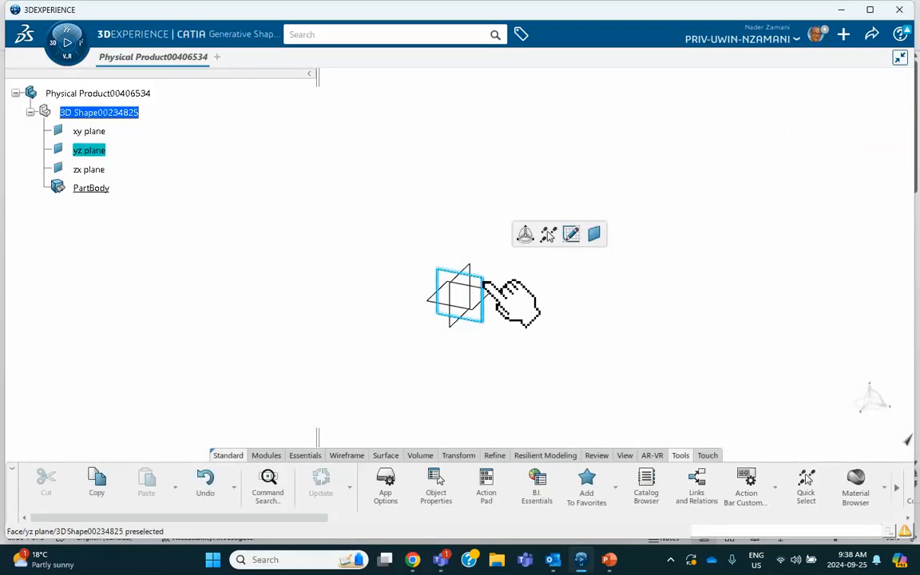
left_click(570, 234)
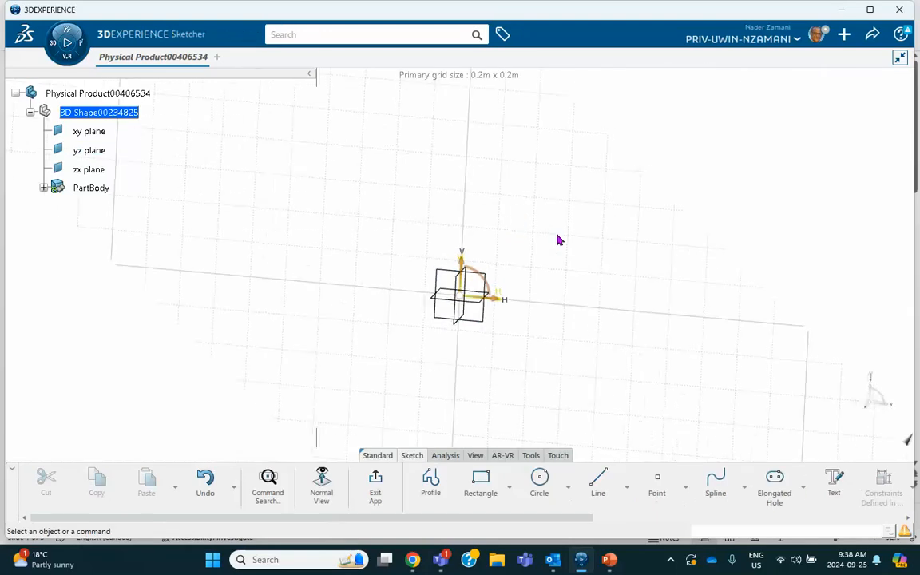
- Sketch a profile from the origin with two collinear vertical segments, the lower about 0.12 m long, and a horizontal segment across from the upper end
mouse_move(511, 211)
middle_mouse_down()
mouse_move(485, 292)
mouse_move(494, 335)
mouse_move(462, 265)
middle_mouse_up()
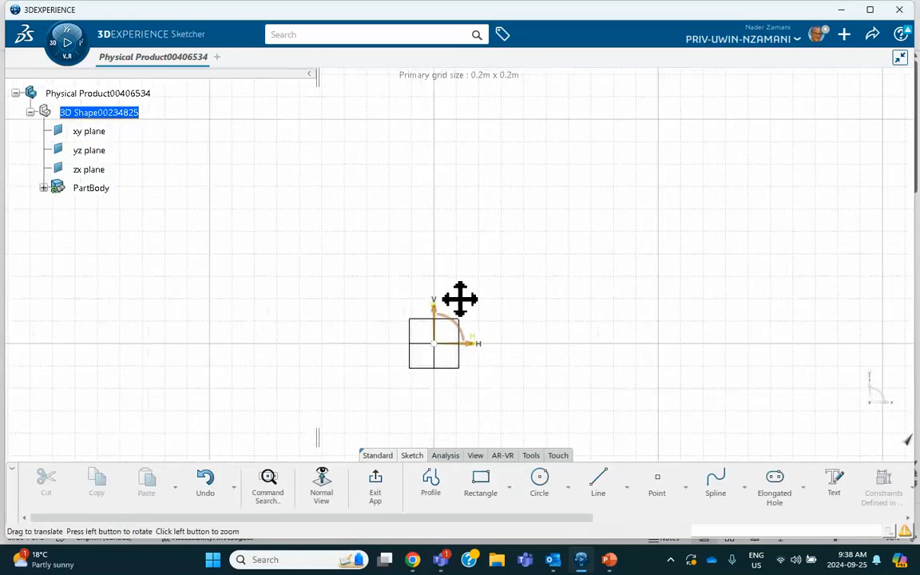
middle_click_drag(472, 372, 438, 420)
left_click(431, 479)
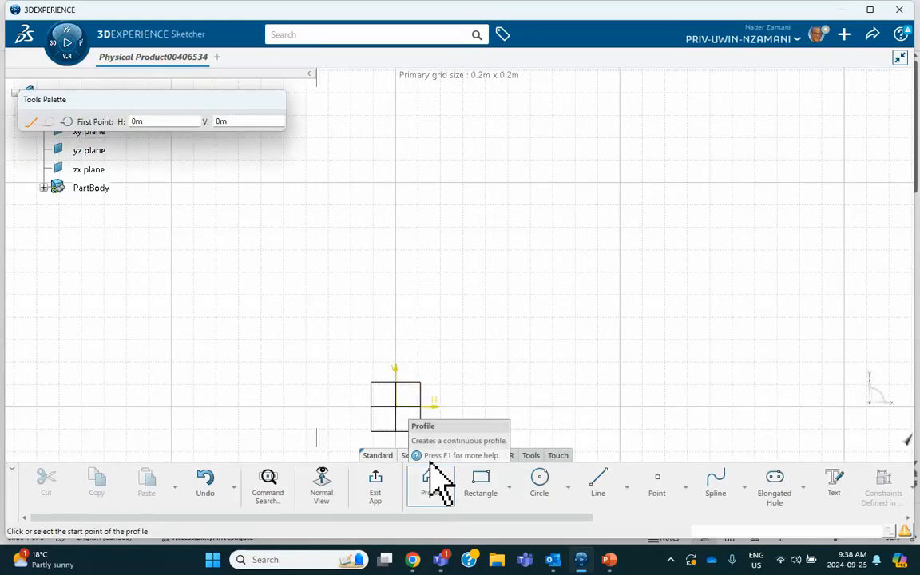
left_click(395, 406)
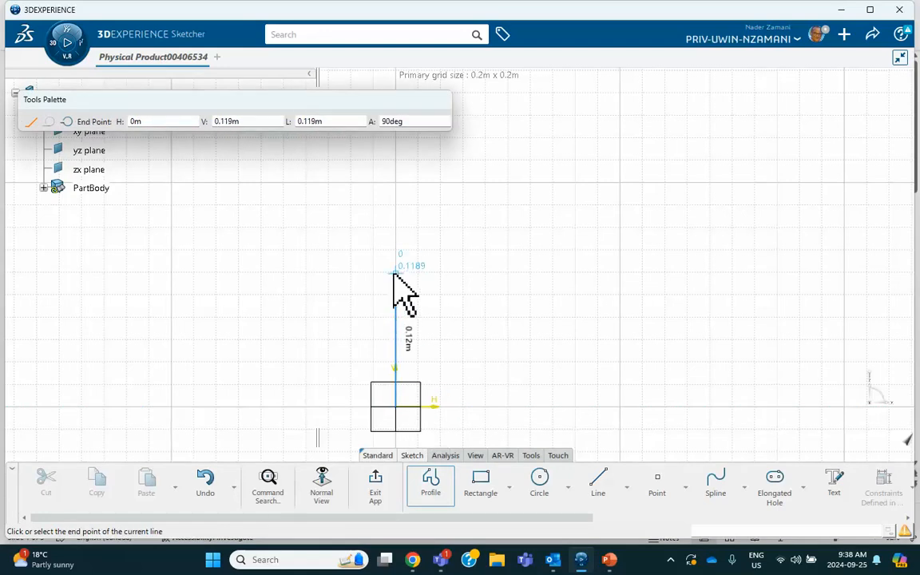
left_click(395, 159)
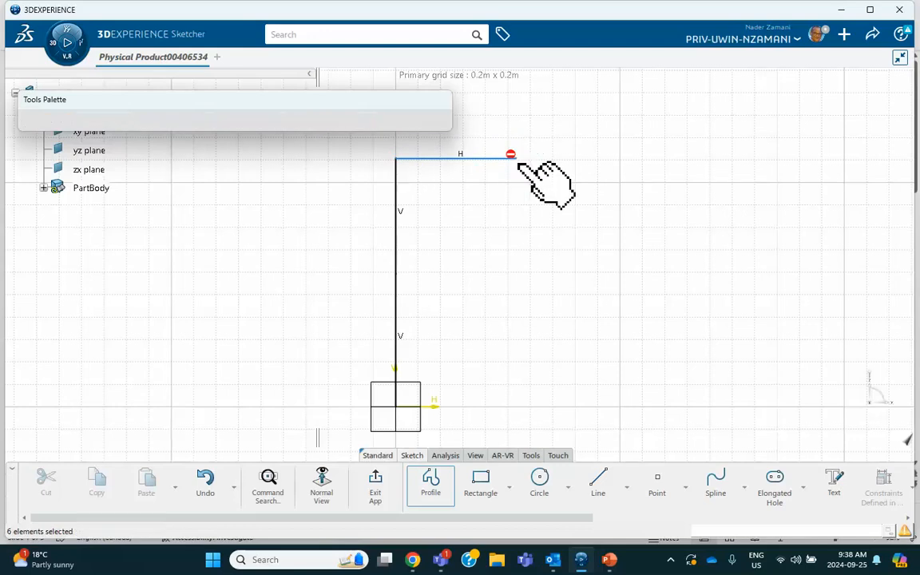
double_click(516, 158)
left_click(627, 224)
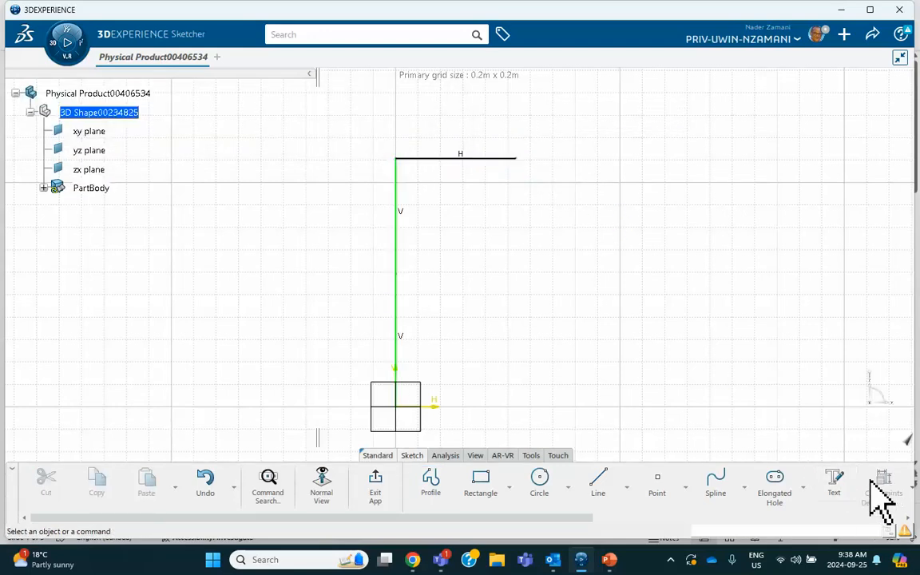
- Add a length constraint of 2 m to the lower vertical line and scale all sketch elements to match
left_click_drag(559, 519, 614, 518)
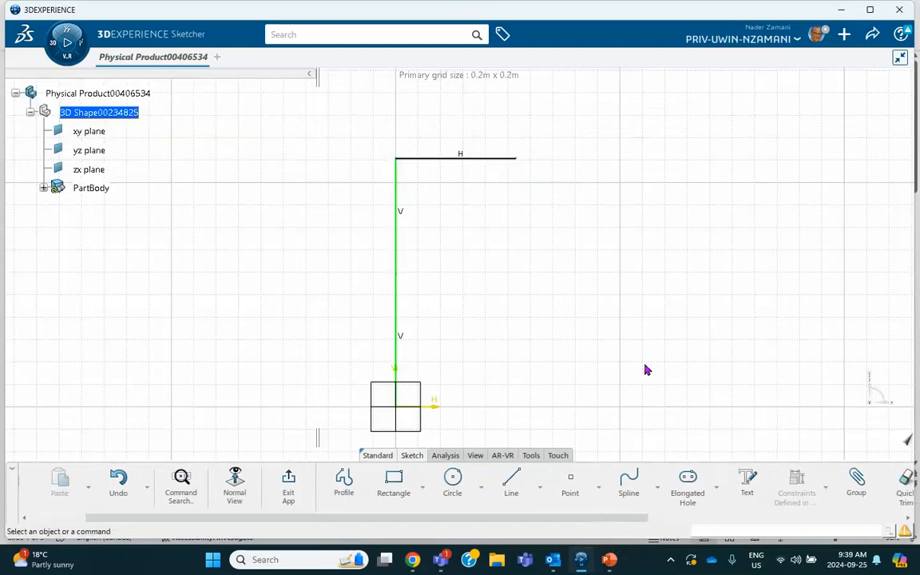
left_click(396, 289)
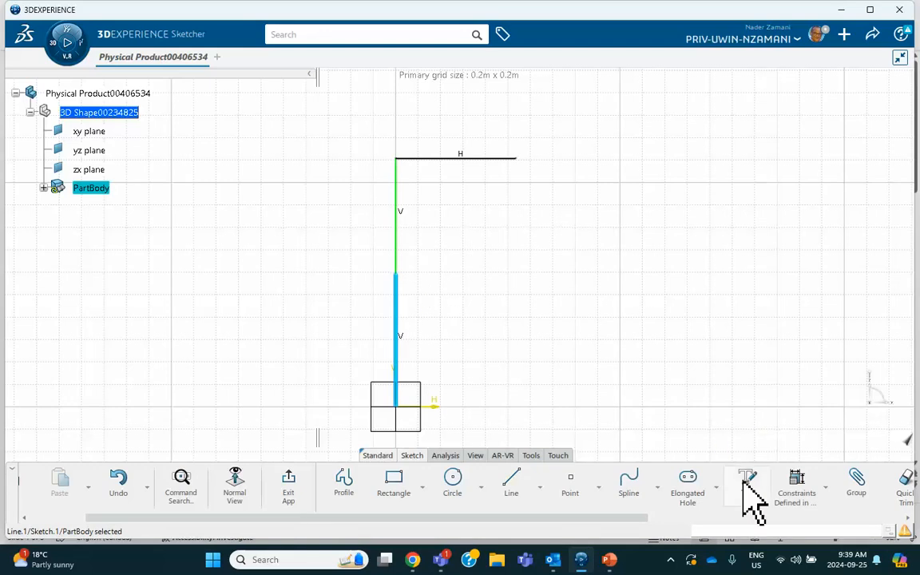
left_click(824, 486)
left_click(822, 359)
left_click(363, 340)
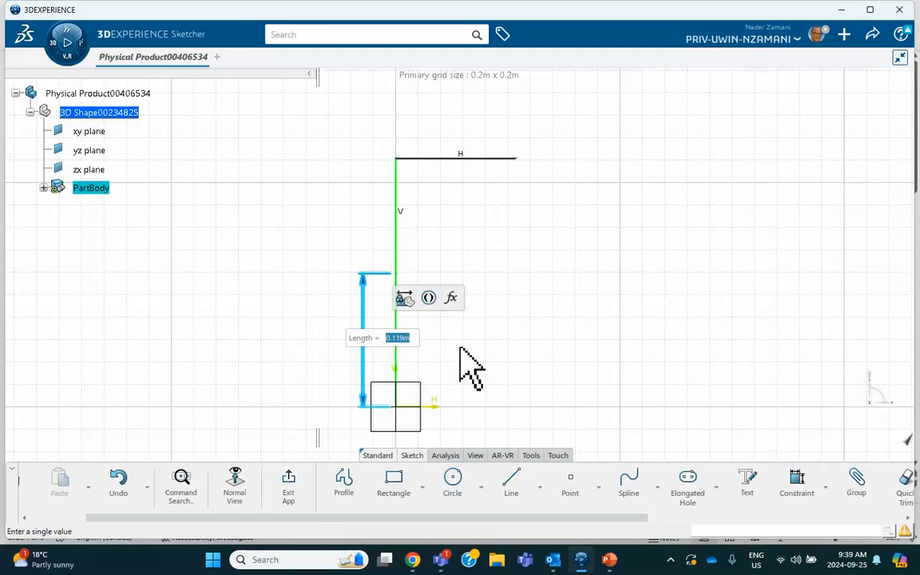
type("2")
key("Return")
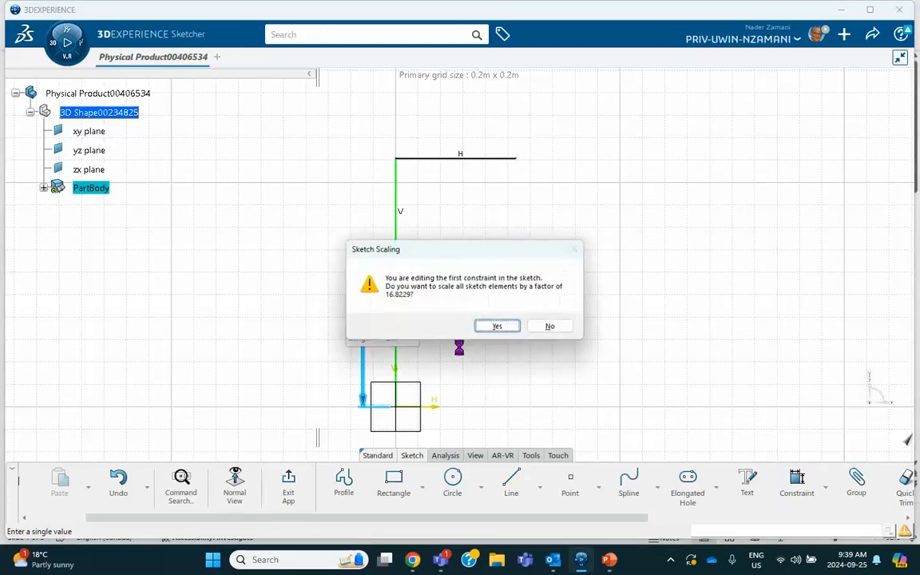
left_click(498, 328)
- Move the lower vertical line's length dimension away from the line so it is readable
mouse_move(510, 312)
middle_mouse_down()
mouse_move(482, 267)
mouse_move(492, 363)
mouse_move(462, 274)
mouse_move(416, 362)
mouse_move(427, 416)
mouse_move(454, 280)
mouse_move(411, 342)
mouse_move(449, 298)
middle_mouse_up()
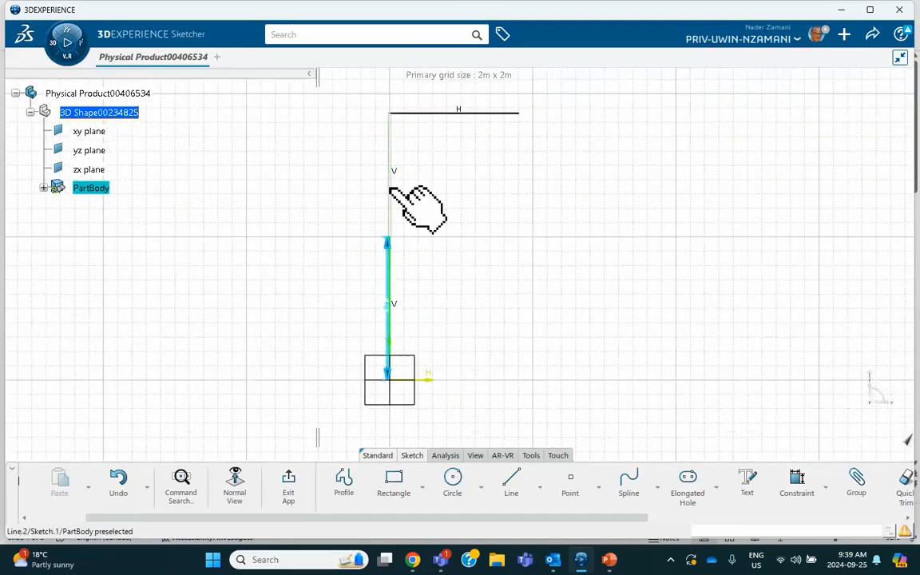
left_click(388, 307)
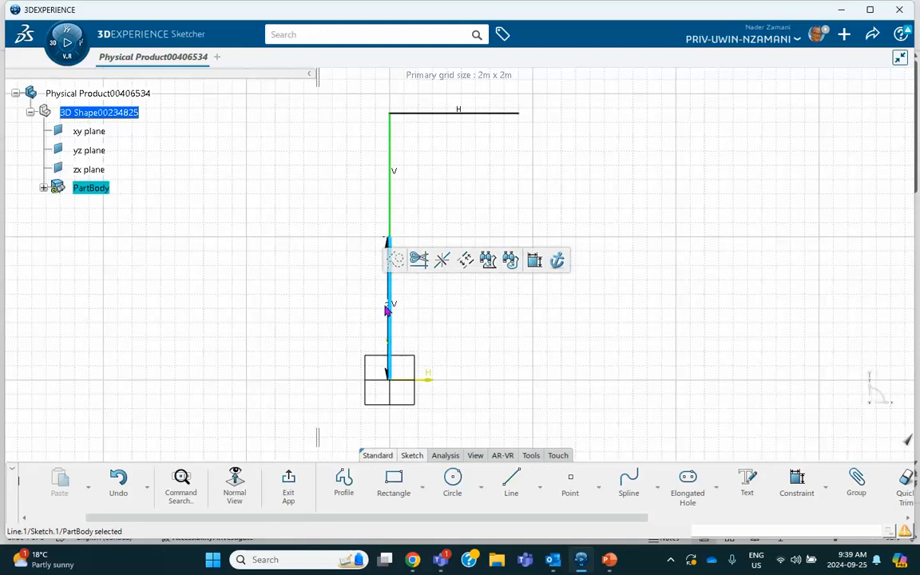
key("Escape")
mouse_move(367, 317)
middle_mouse_down()
mouse_move(476, 353)
mouse_move(479, 292)
mouse_move(399, 361)
middle_mouse_up()
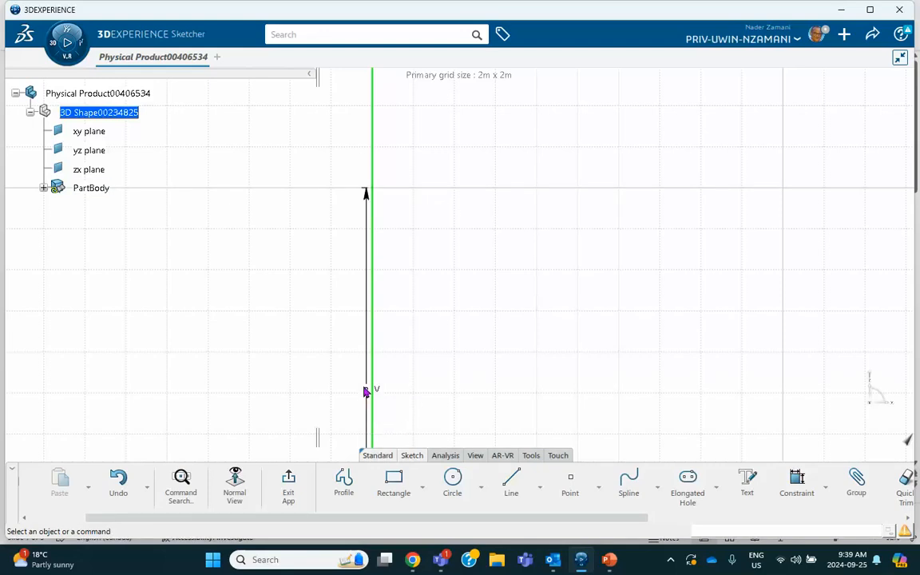
mouse_move(400, 410)
middle_mouse_down()
mouse_move(405, 394)
mouse_move(374, 288)
middle_mouse_up()
left_click_drag(345, 380, 240, 380)
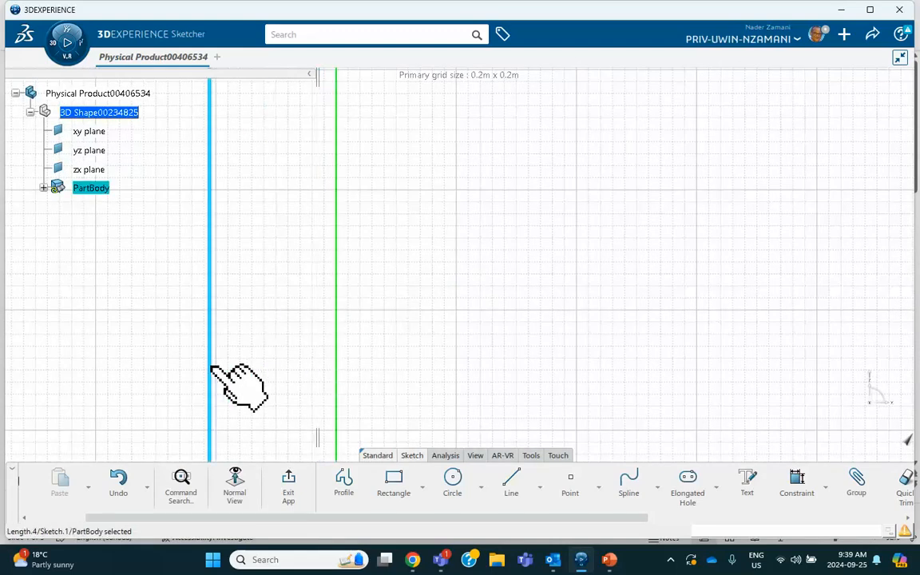
mouse_move(323, 322)
middle_mouse_down()
mouse_move(350, 429)
mouse_move(361, 281)
mouse_move(351, 306)
mouse_move(370, 370)
middle_mouse_up()
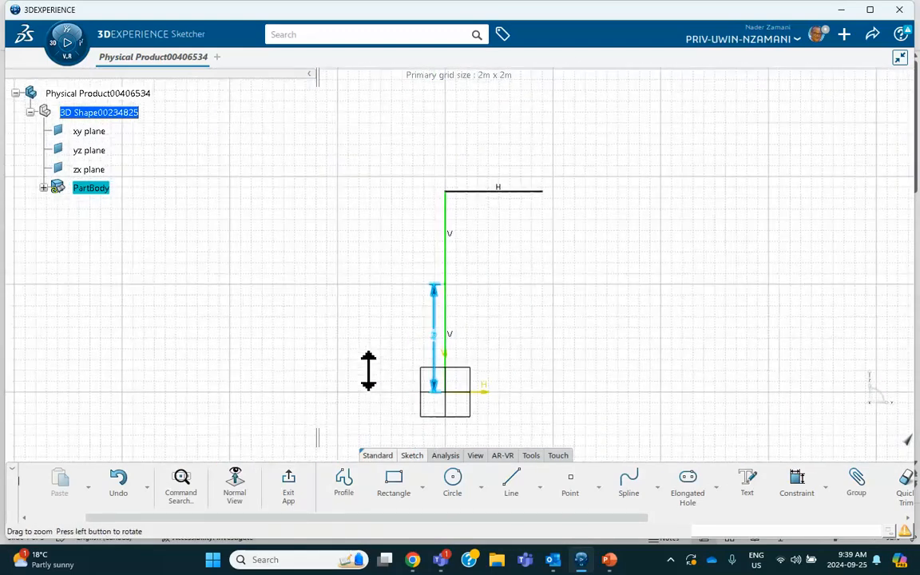
- Add a length constraint of 2 m to the upper vertical line
left_click(797, 484)
left_click(445, 257)
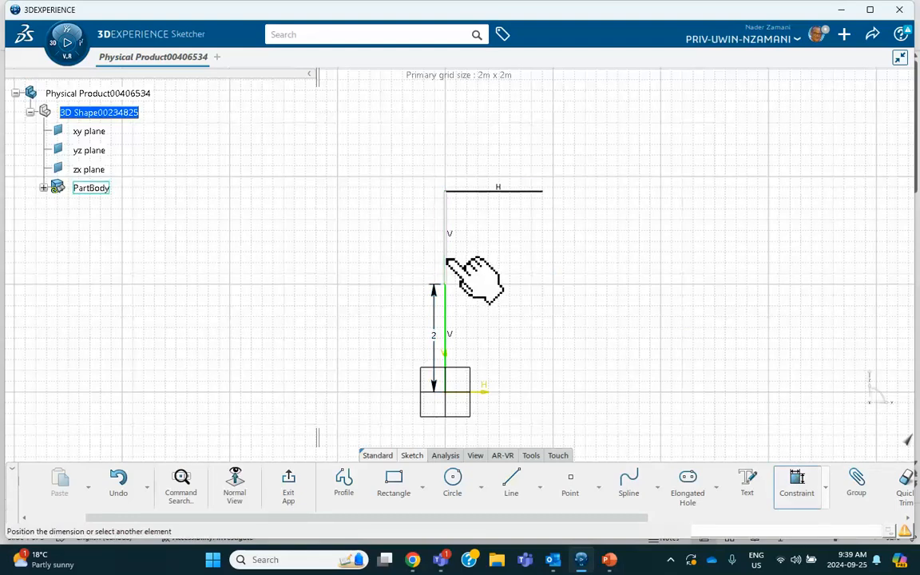
left_click(396, 254)
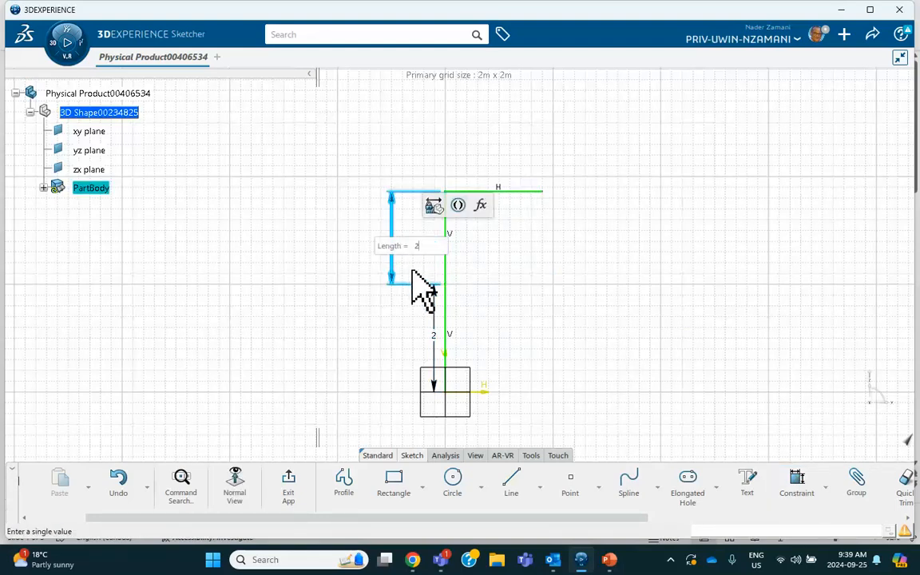
key("Return")
- Constrain the horizontal line's length to 3 m and exit the sketch
left_click(503, 177)
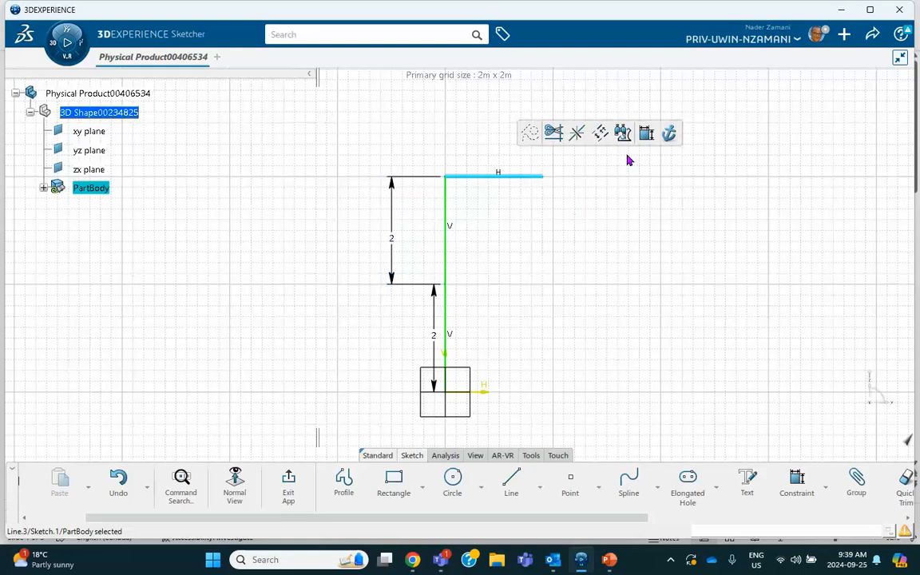
left_click(646, 132)
left_click(496, 128)
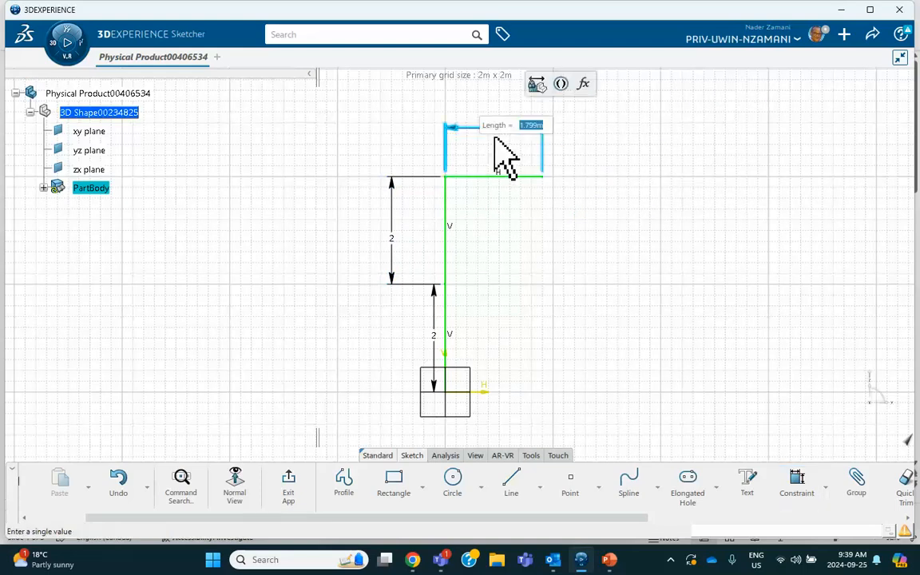
type("3")
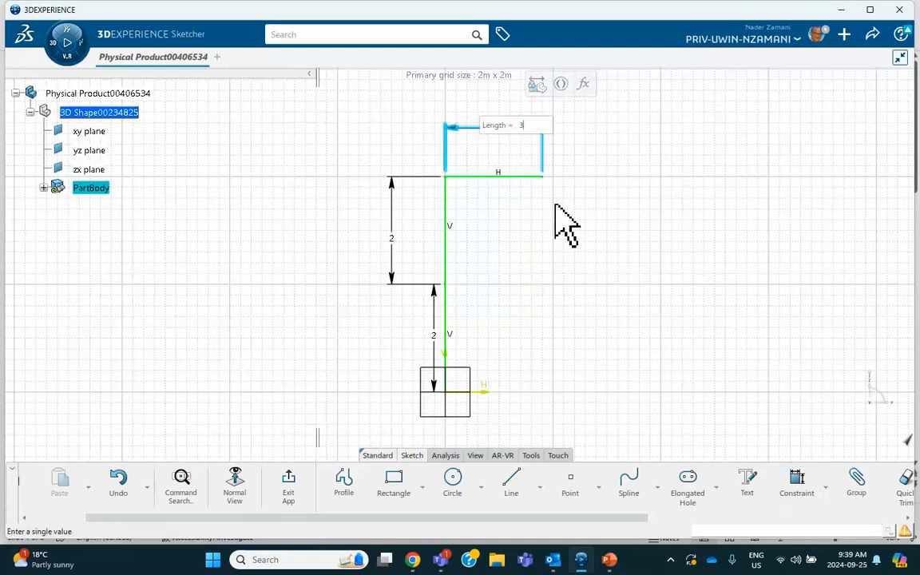
key("Return")
left_click(528, 226)
mouse_move(528, 226)
middle_mouse_down()
mouse_move(549, 248)
mouse_move(554, 323)
mouse_move(460, 281)
middle_mouse_up()
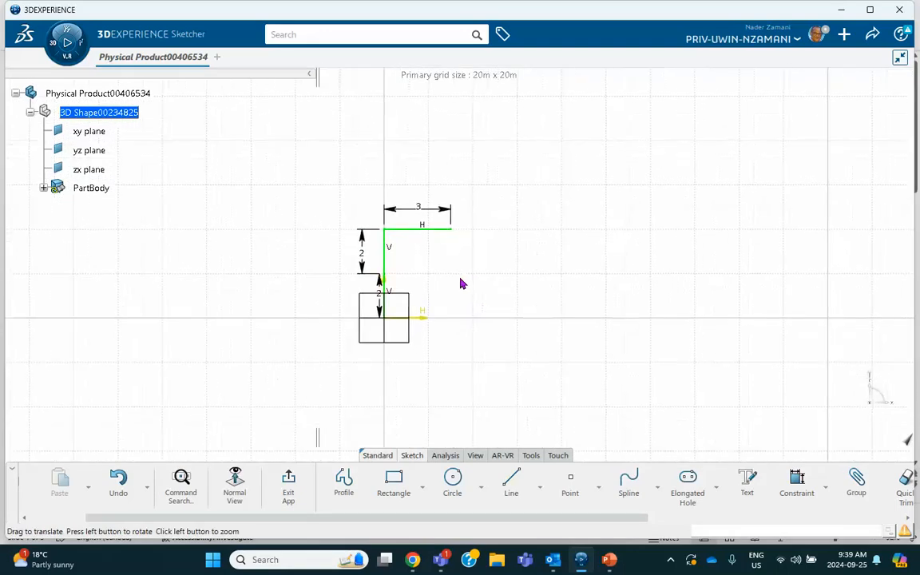
left_click(284, 483)
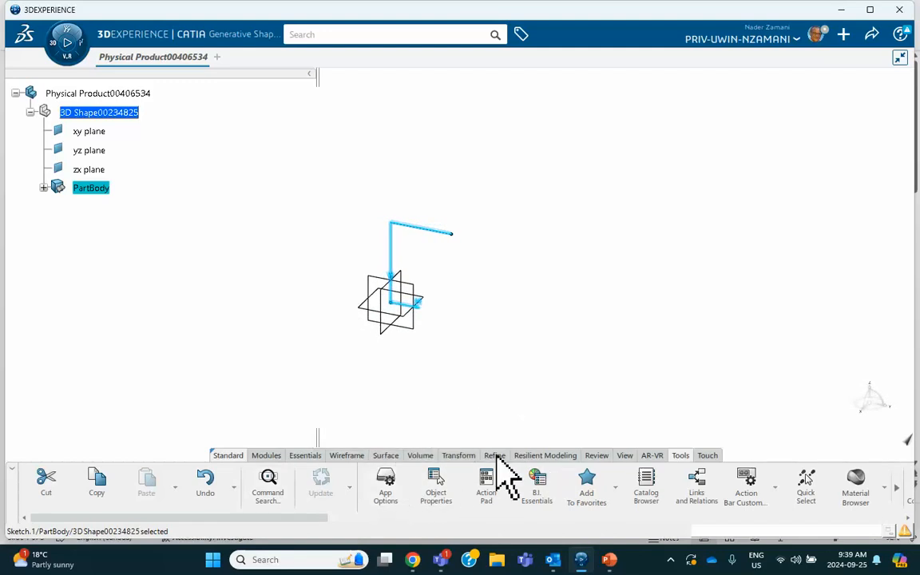
- Join the lines of the finished sketch into one curve with connectivity and manifold checks on
left_click(458, 455)
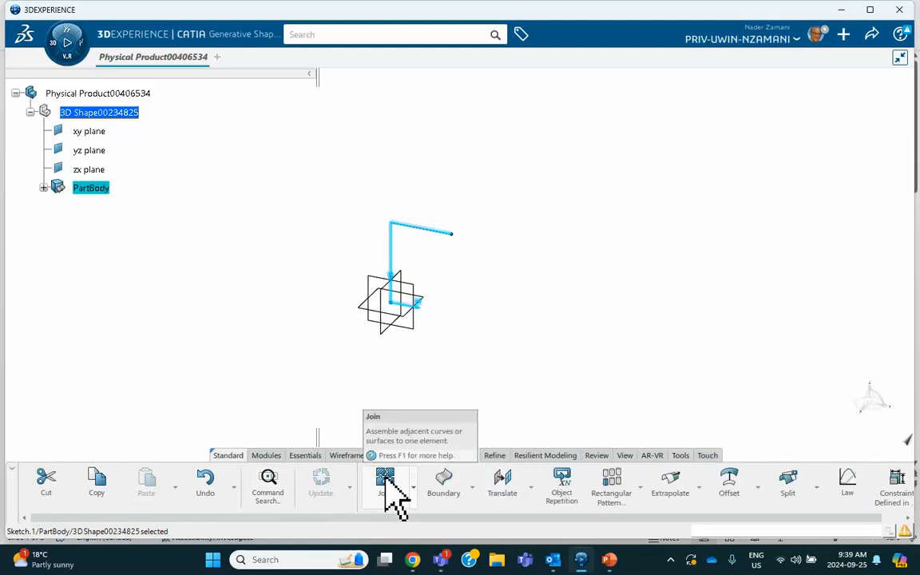
left_click(572, 248)
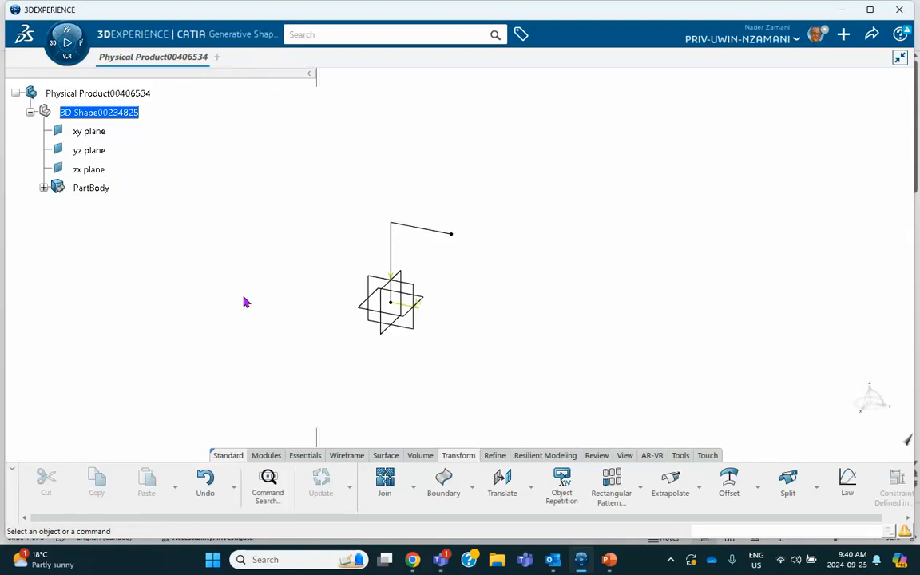
left_click(385, 479)
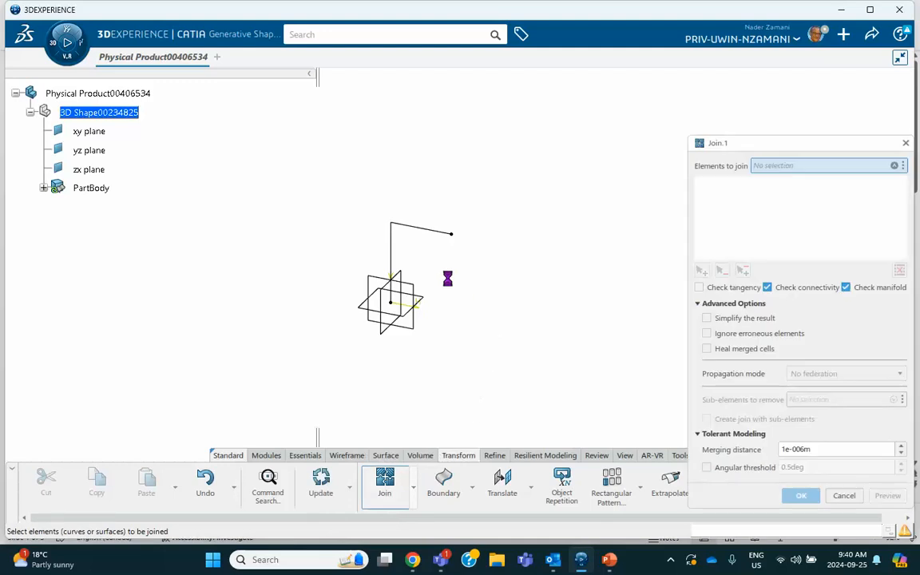
left_click(392, 276)
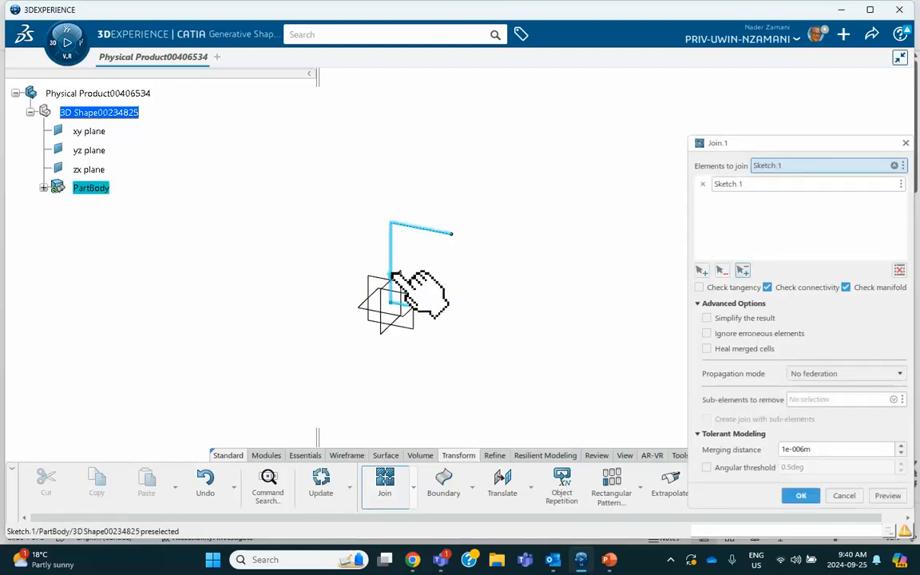
left_click(801, 495)
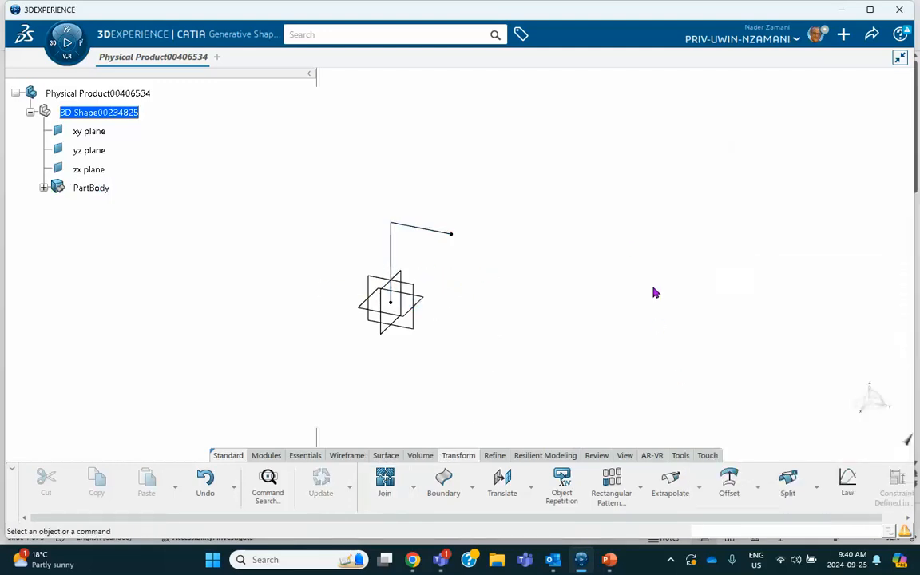
- Open a second sketch on the yz plane and draw a separate horizontal line, level with the existing one and just beyond its free end
middle_click_drag(653, 293, 536, 273)
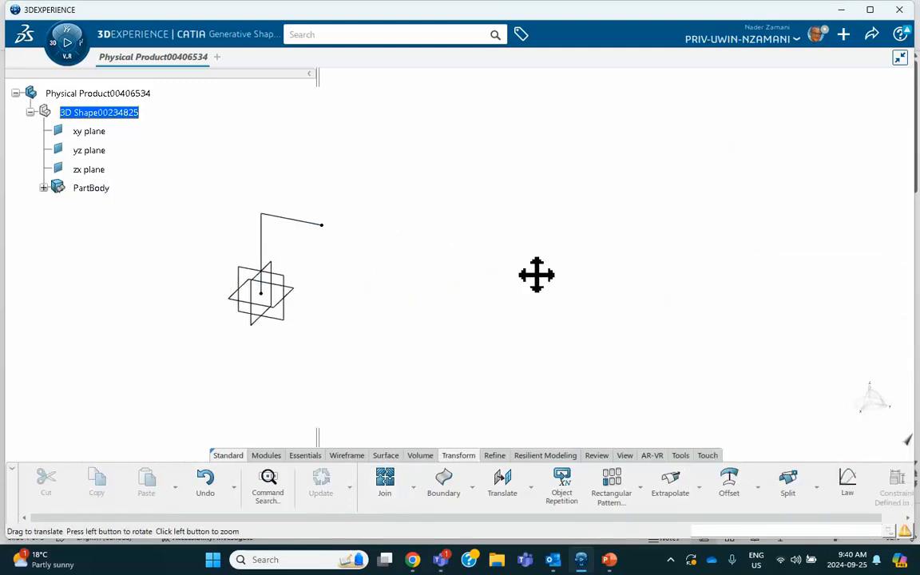
left_click(286, 286)
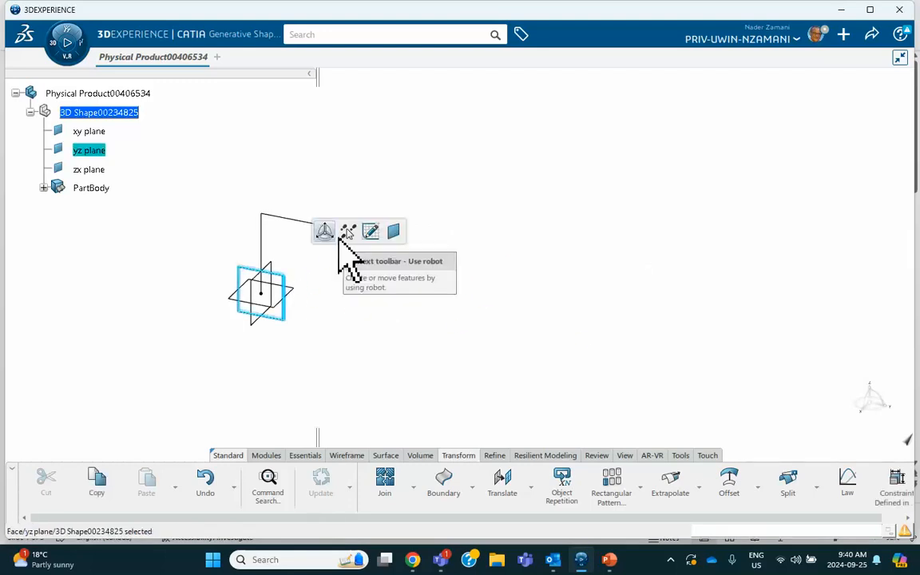
left_click(371, 232)
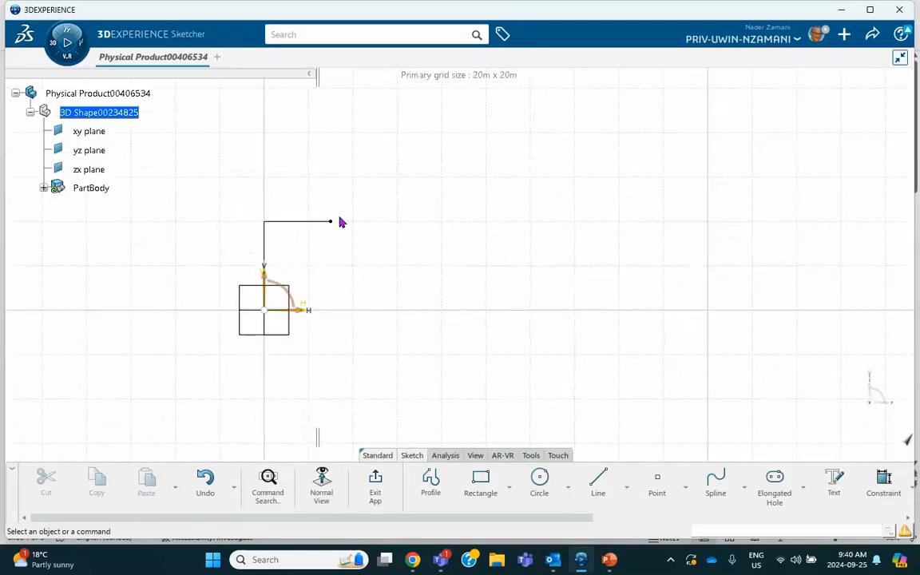
left_click(595, 481)
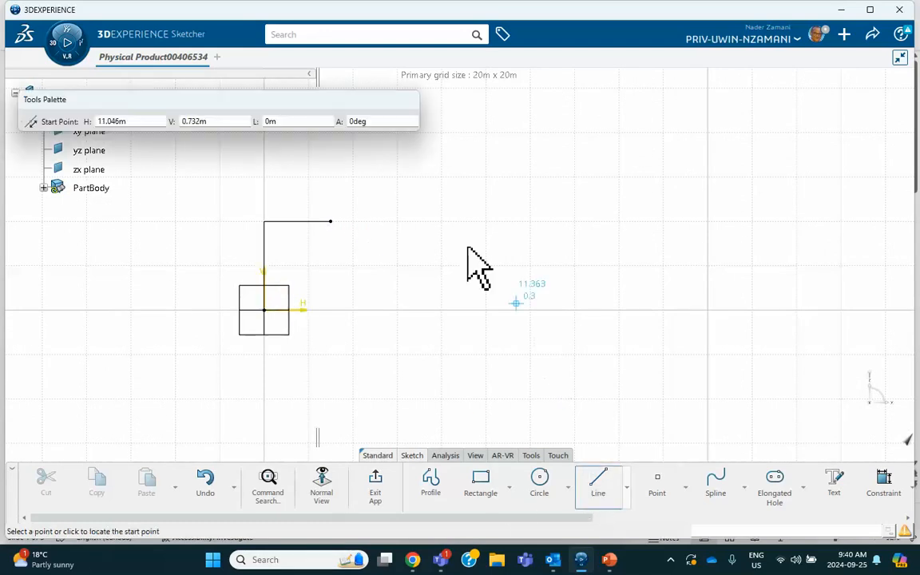
left_click(352, 221)
left_click(434, 221)
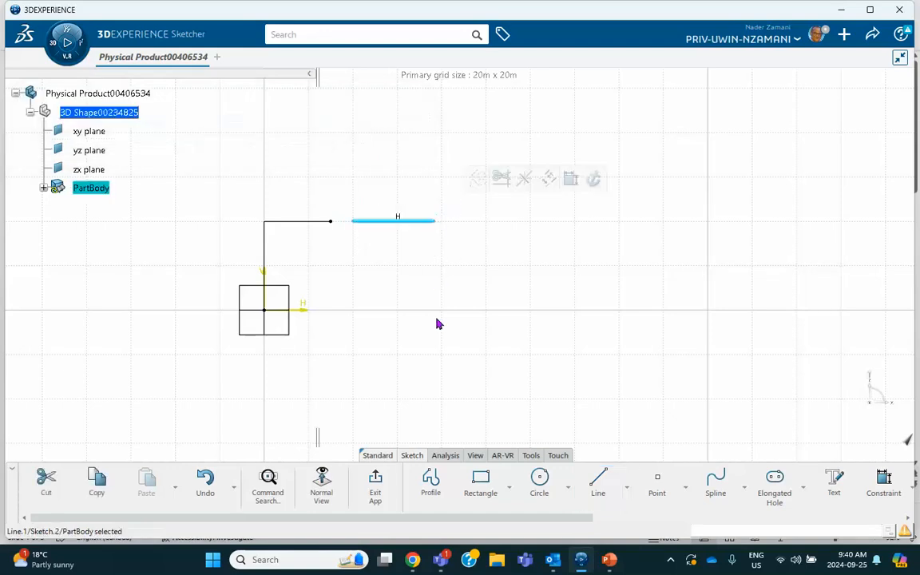
- Draw two consecutive vertical lines with the Profile tool, from the new horizontal line's far end down to the level of the origin
key("Escape")
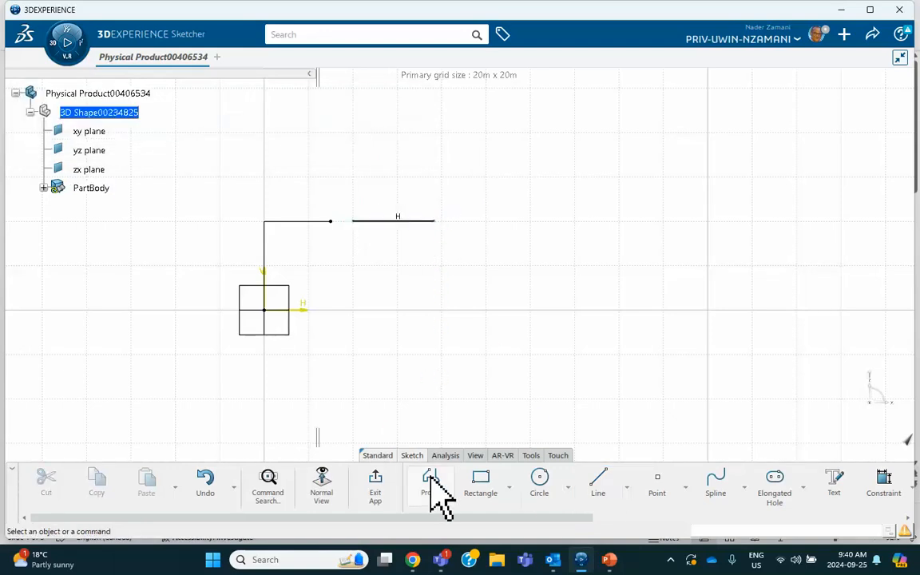
left_click(430, 481)
left_click(434, 221)
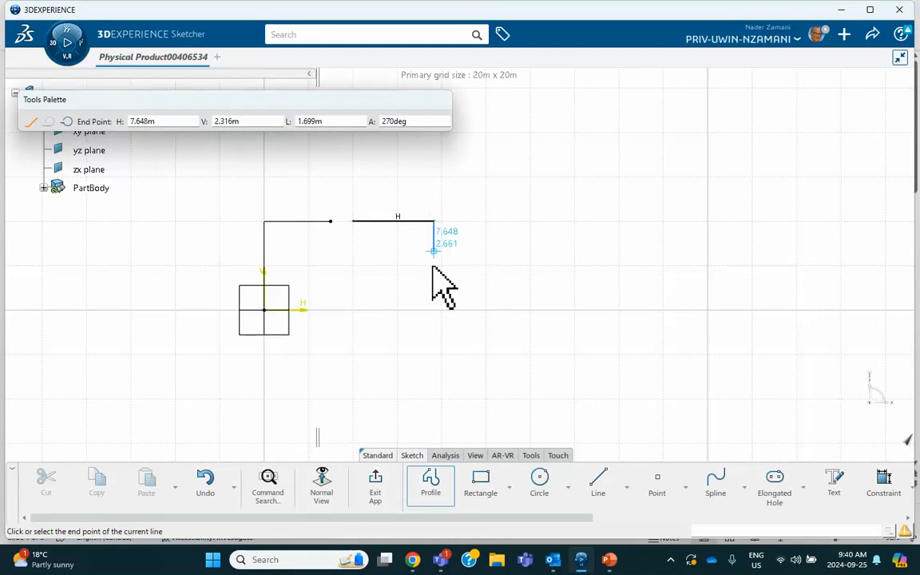
left_click(434, 310)
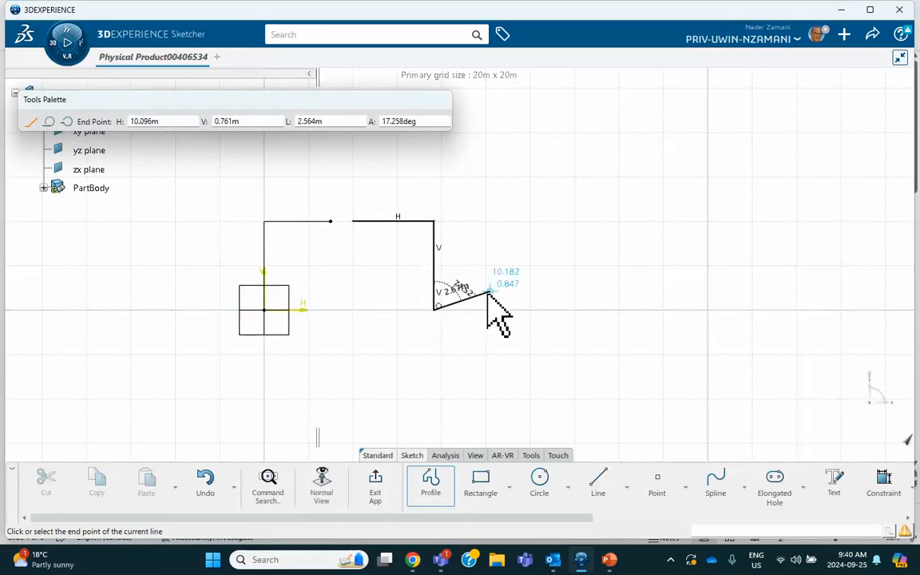
key("Escape")
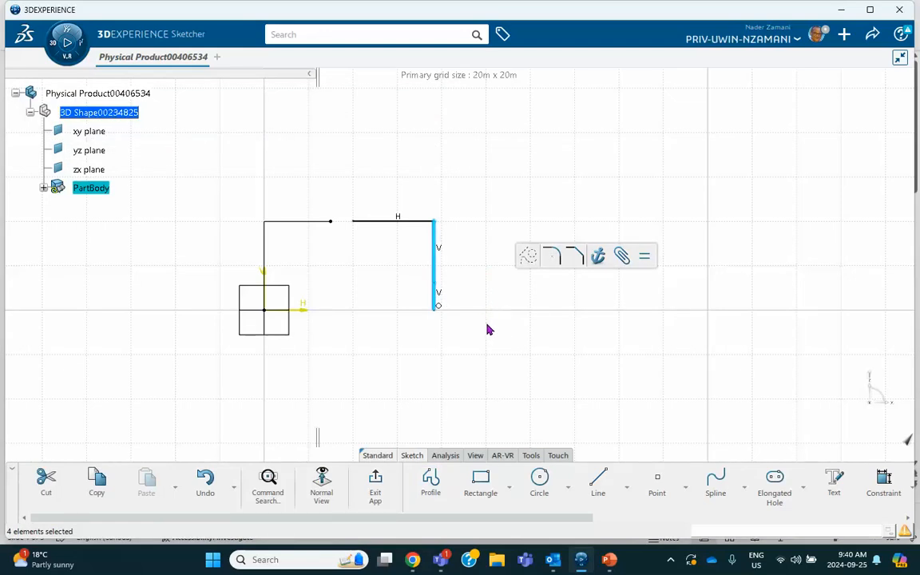
left_click(491, 326)
- Constrain the new horizontal line's length to 3 m and scale all sketch elements with it
mouse_move(495, 316)
middle_mouse_down()
mouse_move(526, 312)
mouse_move(524, 241)
mouse_move(547, 251)
middle_mouse_up()
left_click(878, 478)
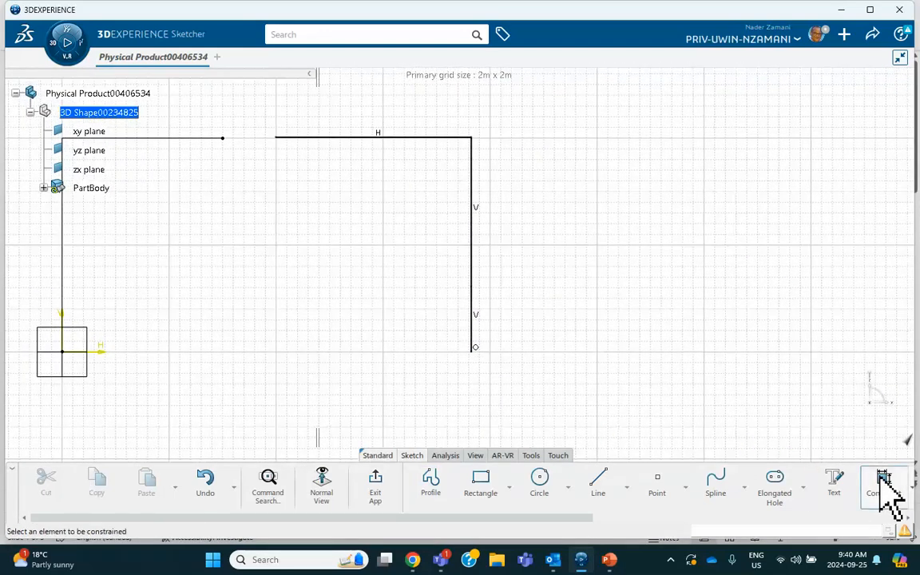
left_click(387, 138)
left_click(375, 170)
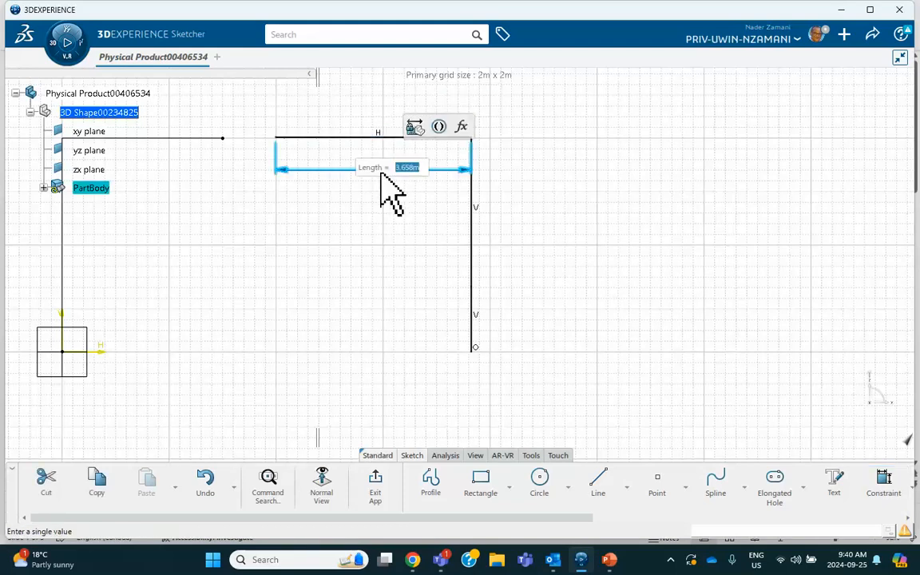
type("3")
key("Return")
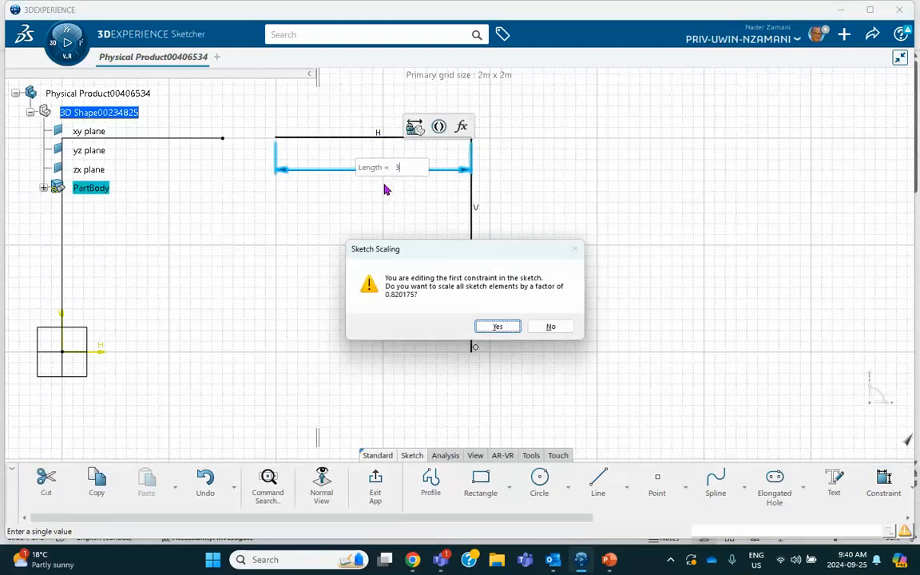
left_click(497, 326)
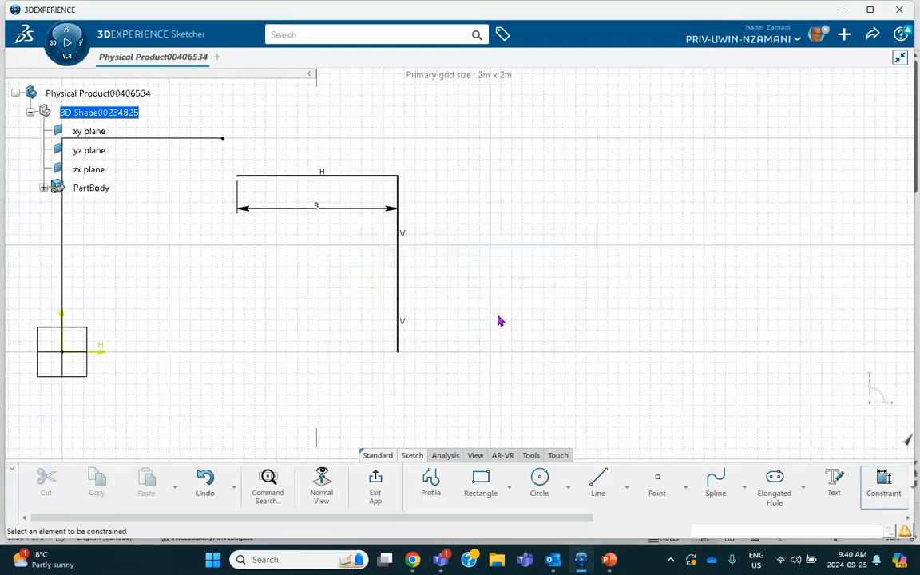
- Constrain the upper and the lower vertical line of the second sketch to a length of 2 m each
left_click(399, 249)
left_click(470, 238)
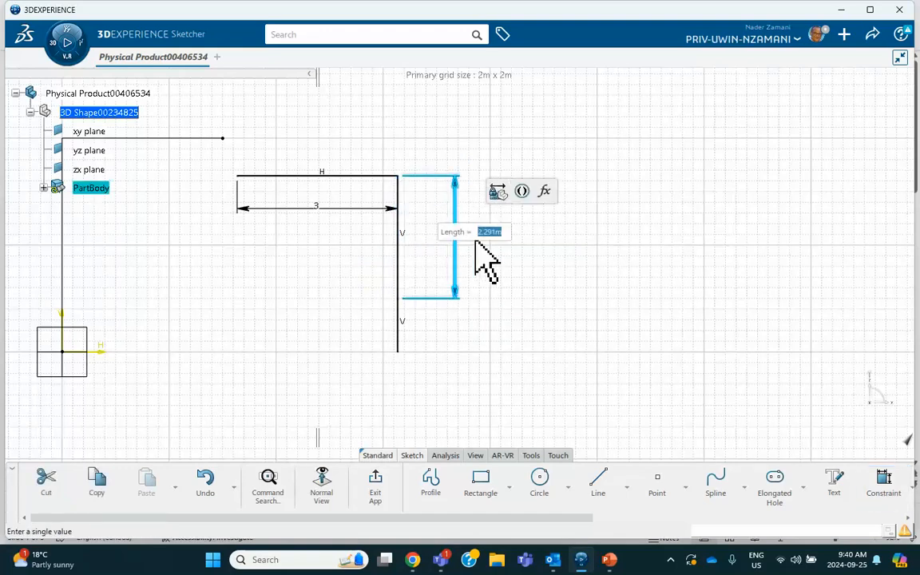
type("2")
key("Return")
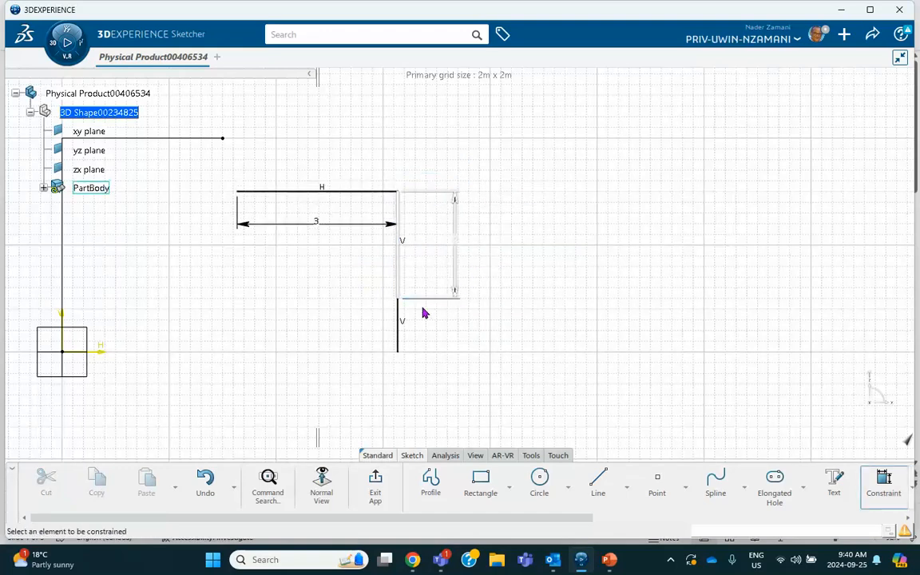
left_click(399, 332)
left_click(494, 326)
type("2")
key("Return")
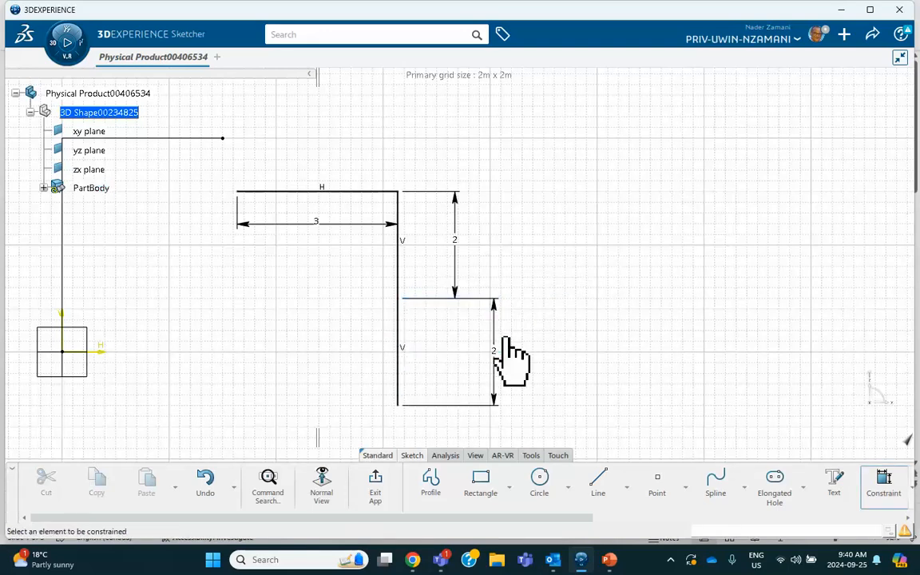
- Set a distance of 0 between the horizontal line's start point and the first sketch's free end, and exit the sketch
mouse_move(533, 305)
middle_mouse_down()
mouse_move(586, 223)
mouse_move(601, 271)
middle_mouse_up()
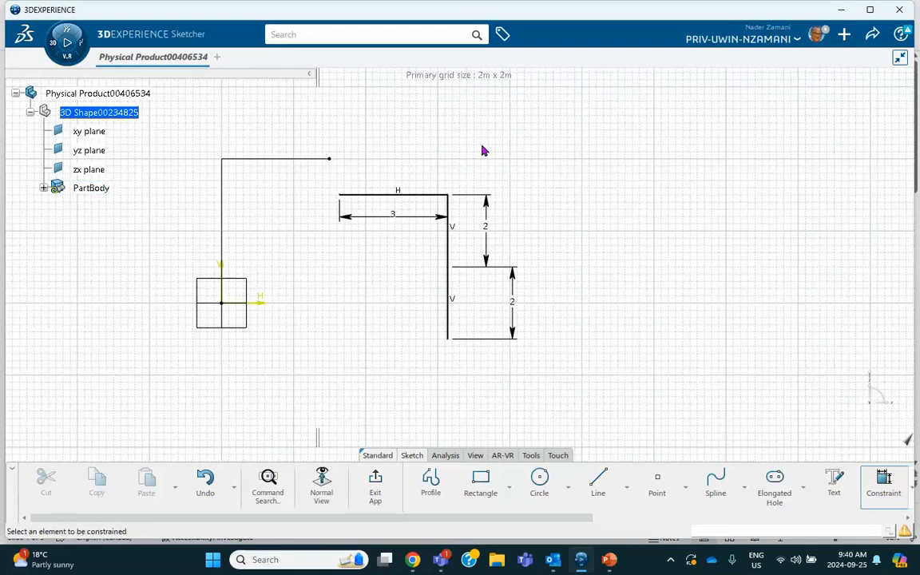
left_click(340, 196)
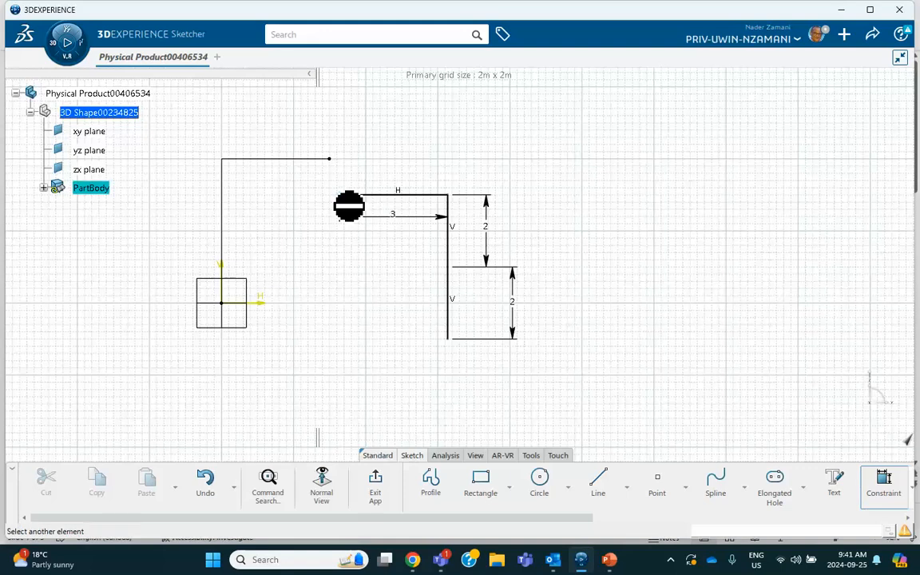
left_click(329, 159)
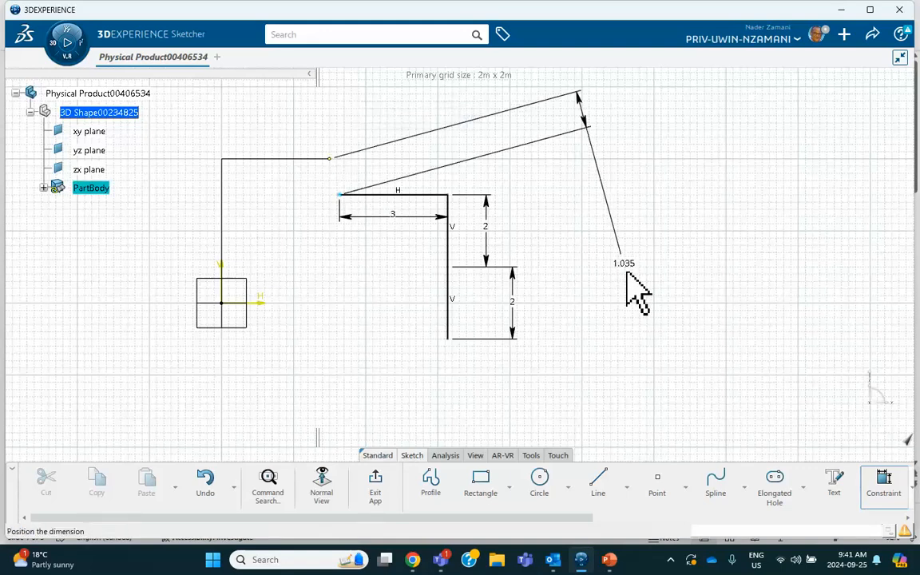
left_click(568, 175)
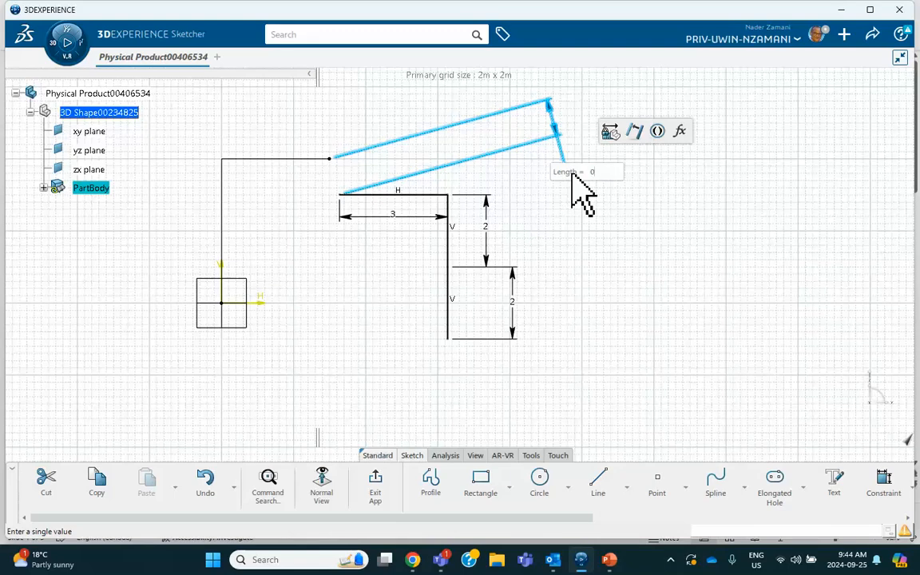
type("0")
key("Return")
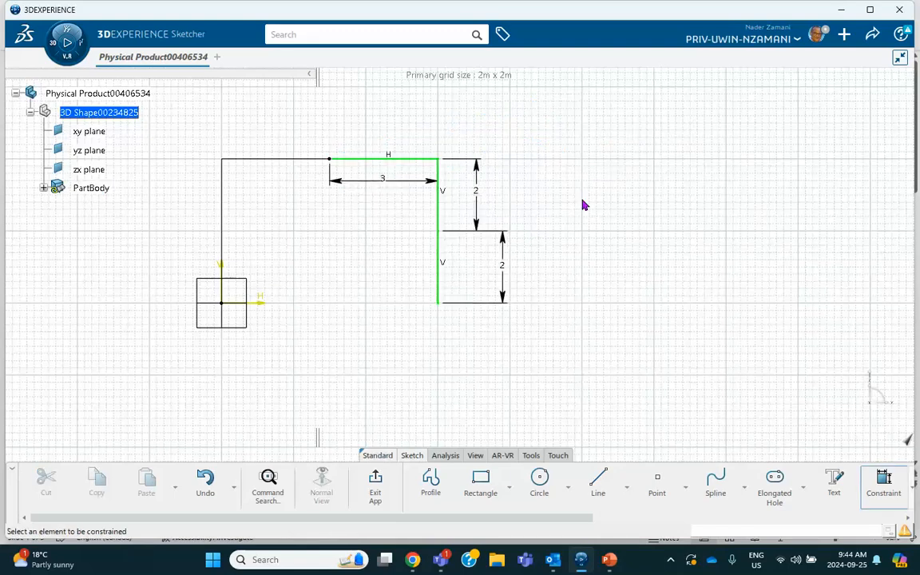
left_click(375, 487)
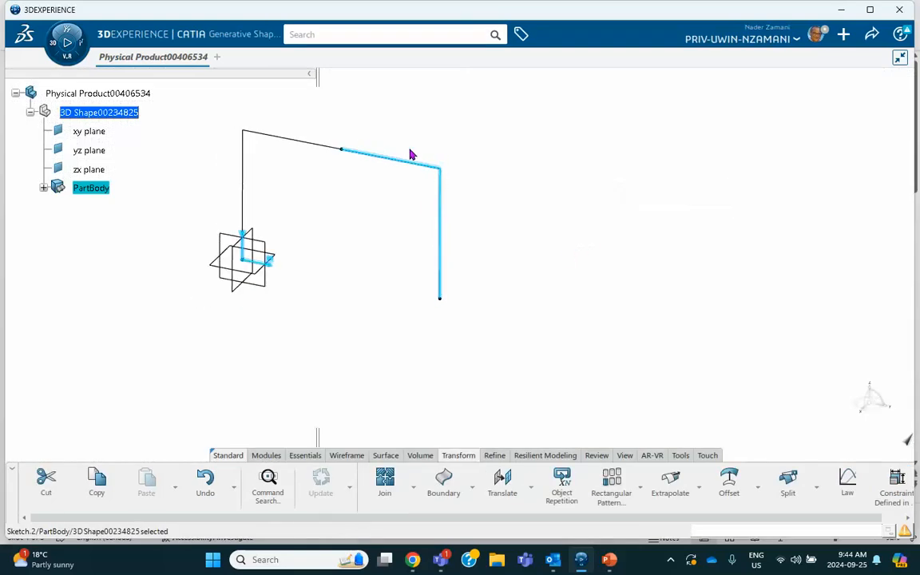
left_click(518, 208)
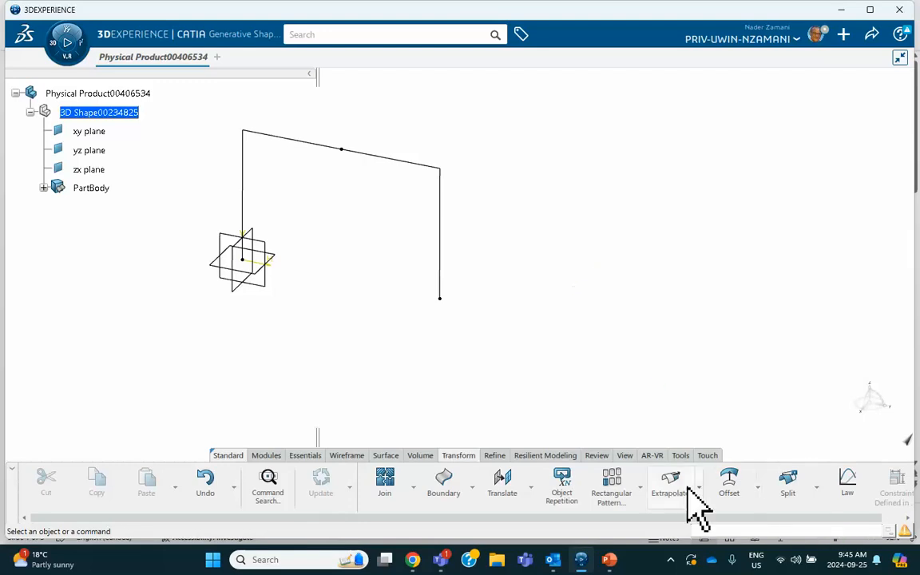
- Create one core material named "steel plane fram" with only the simulation domain included
left_click(680, 457)
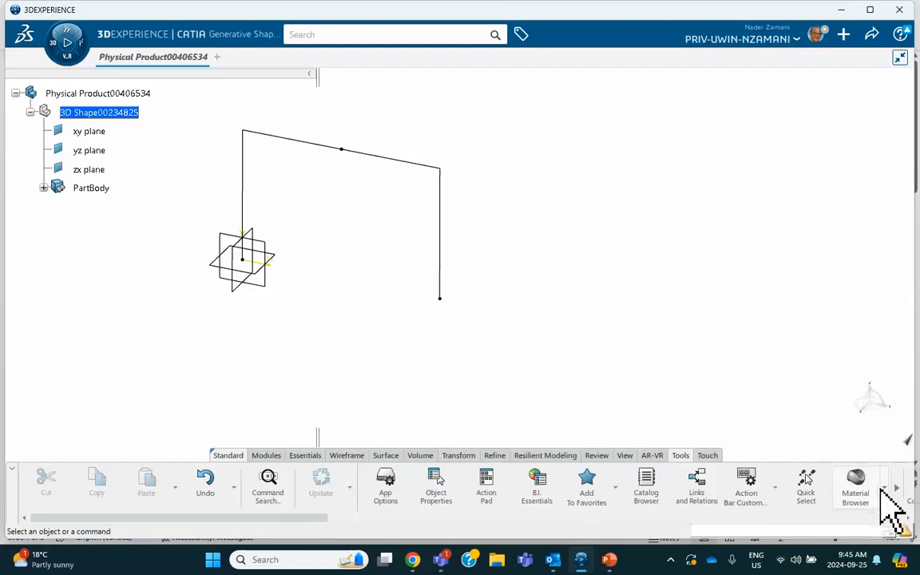
left_click(883, 487)
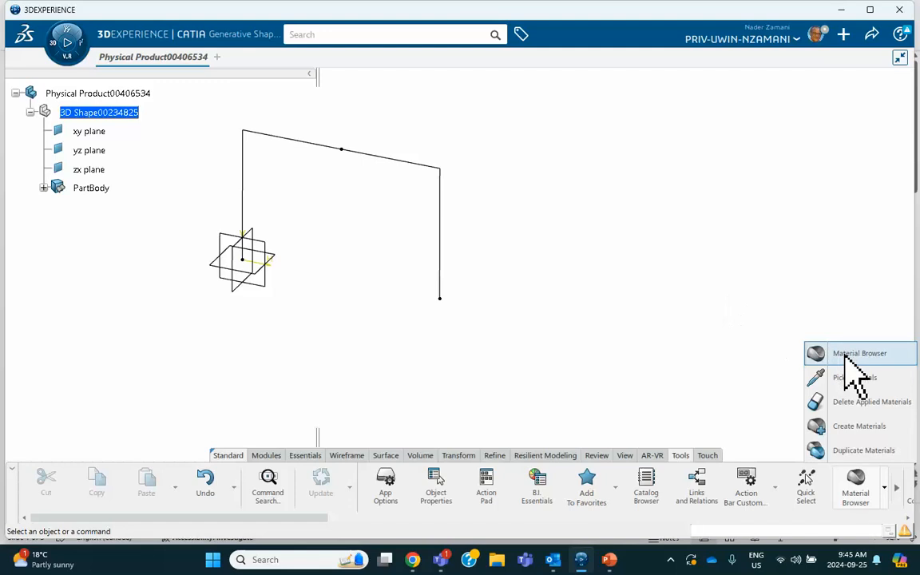
left_click(858, 426)
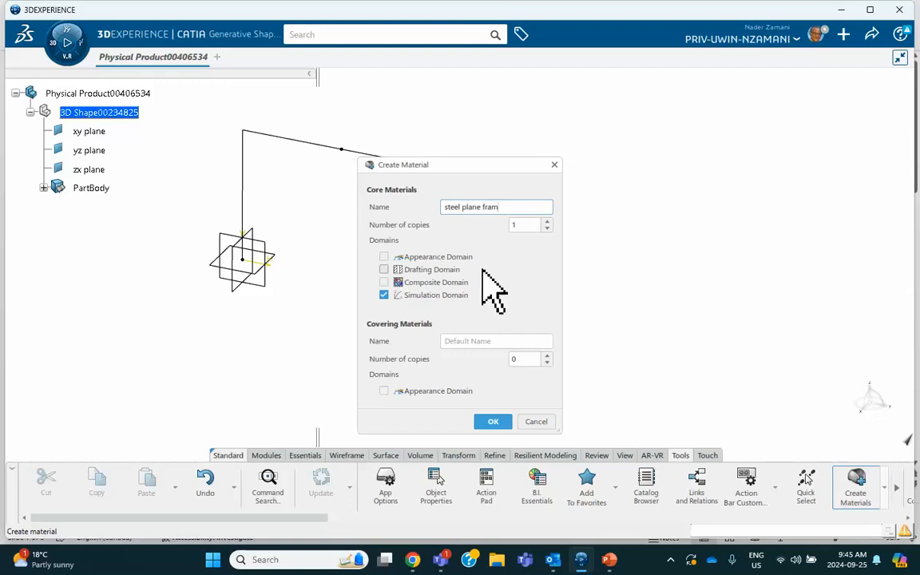
left_click(487, 421)
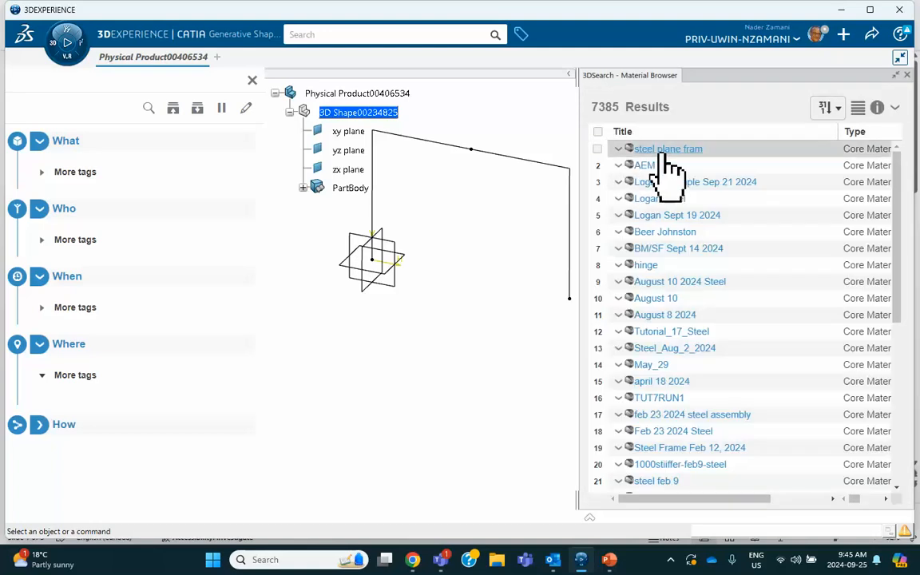
- Apply the steel plane fram material to the physical product and close the material browser
left_click_drag(667, 154, 603, 145)
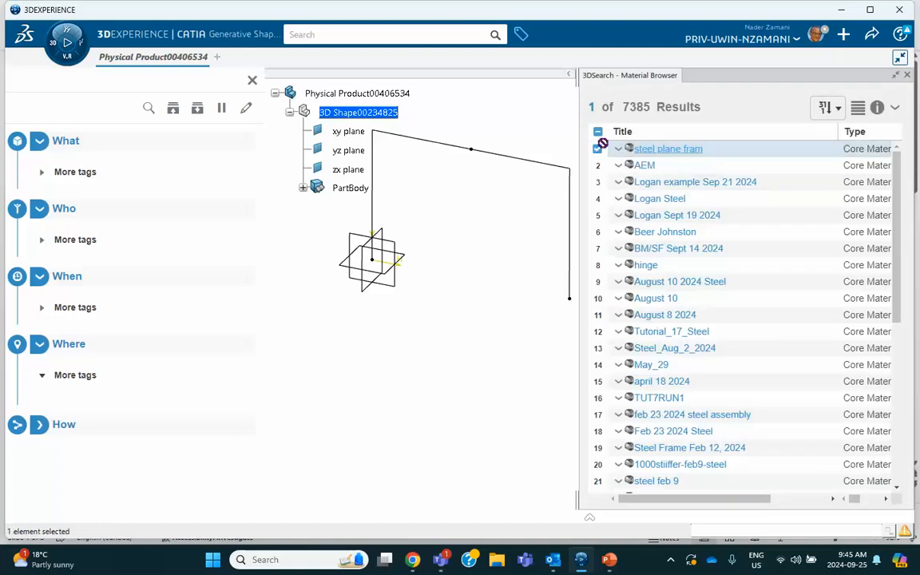
left_click(359, 96)
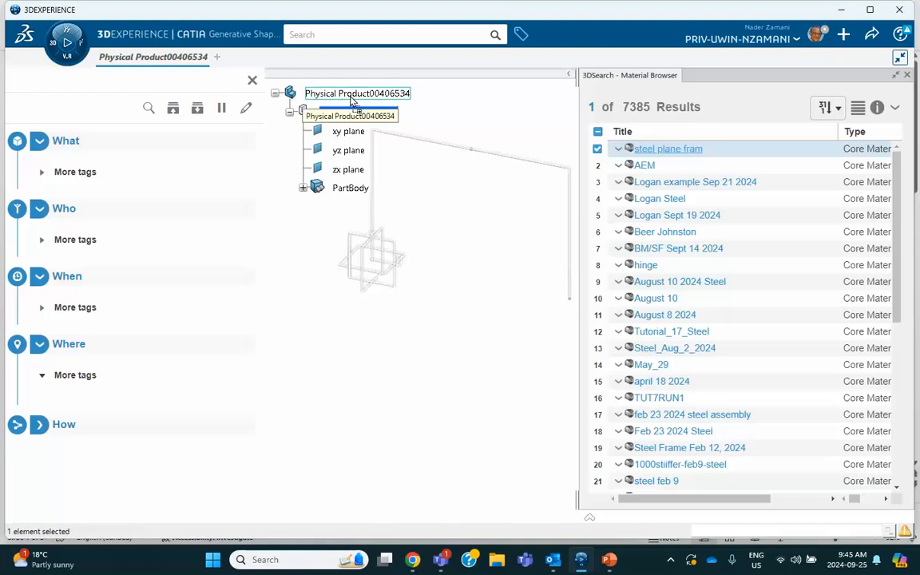
key("Escape")
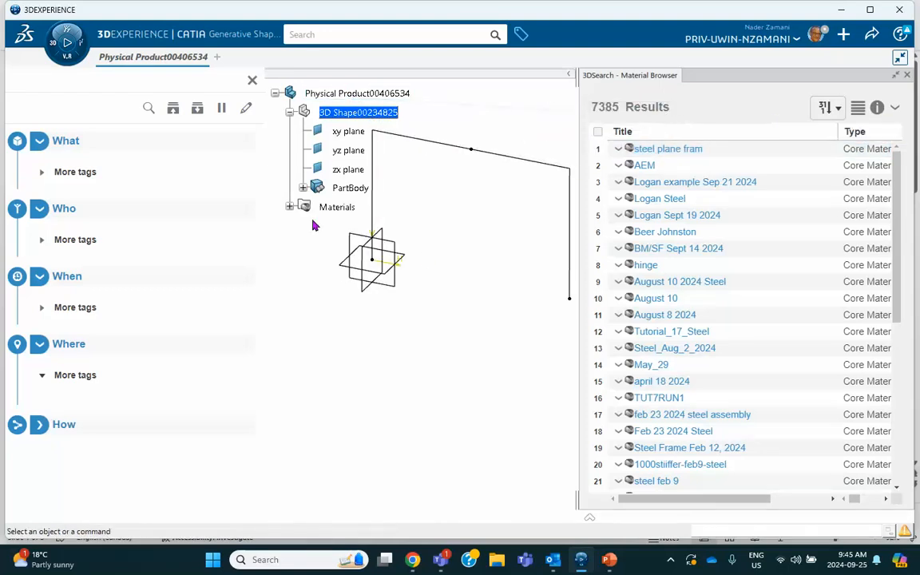
left_click(252, 80)
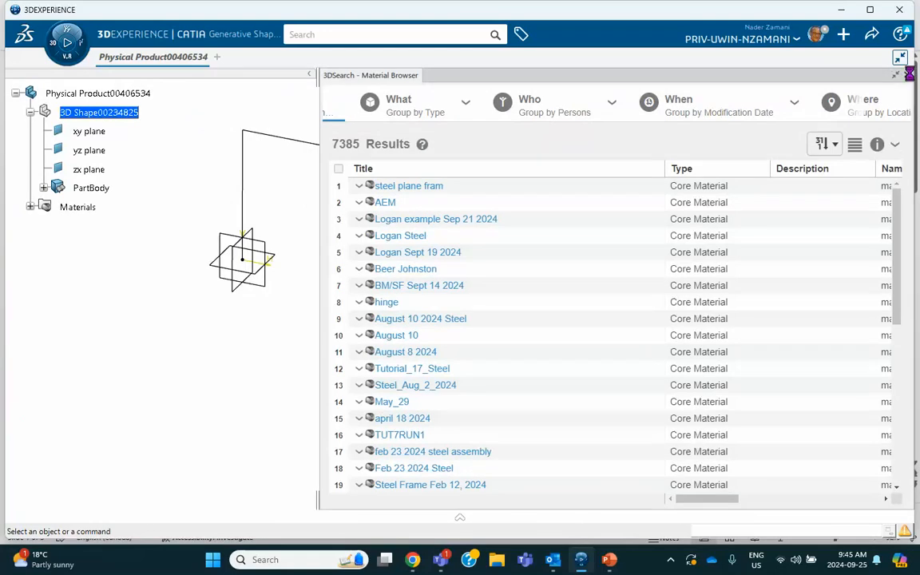
left_click(909, 75)
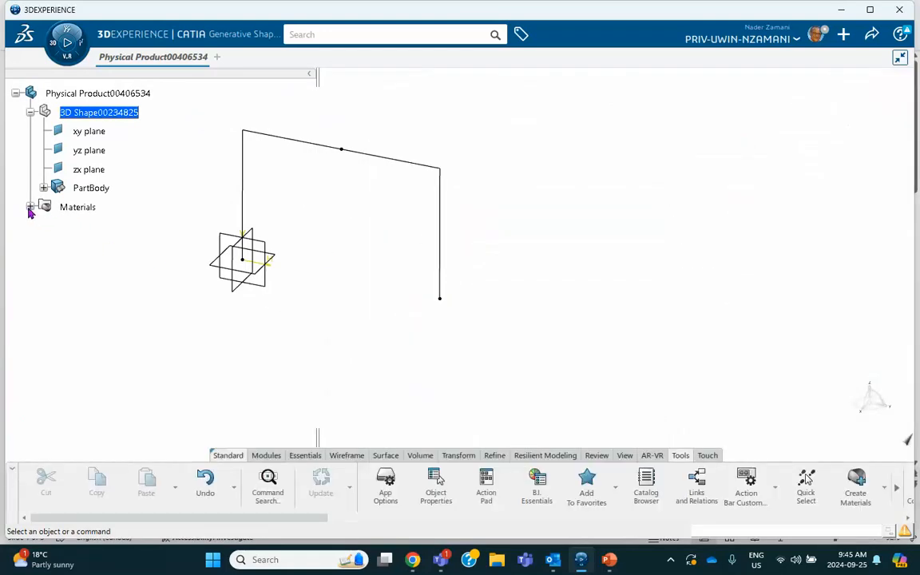
- Open the simulation domain definition of the applied steel plane fram material
left_click(29, 207)
left_click(44, 227)
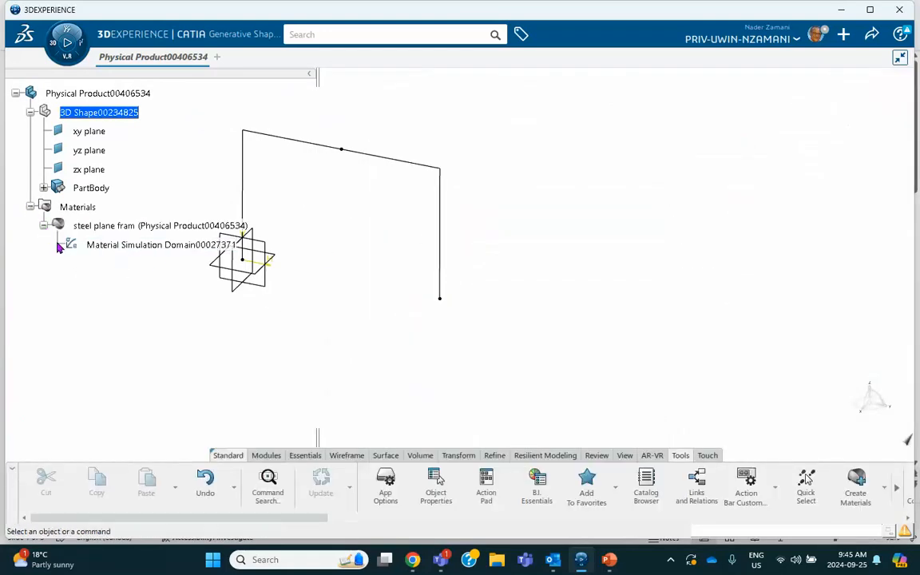
left_click(122, 246)
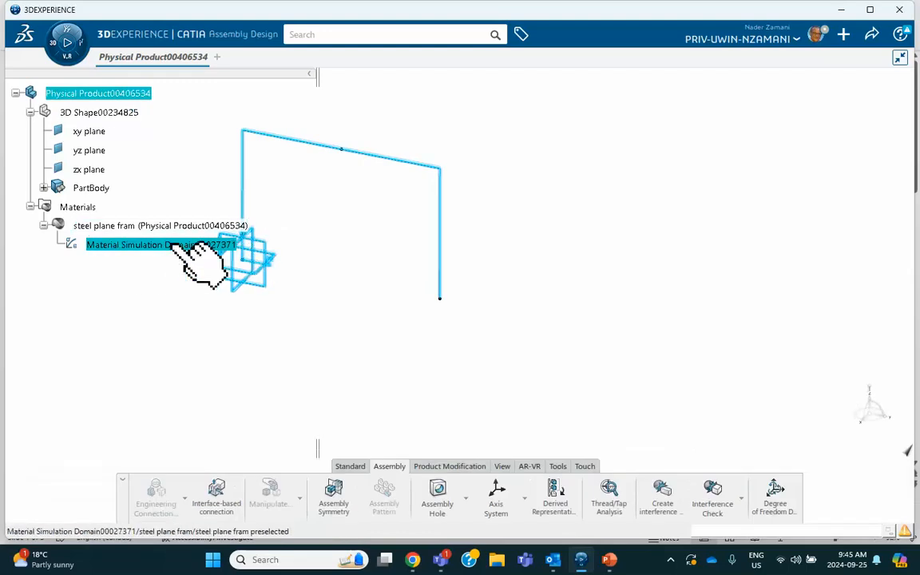
double_click(166, 247)
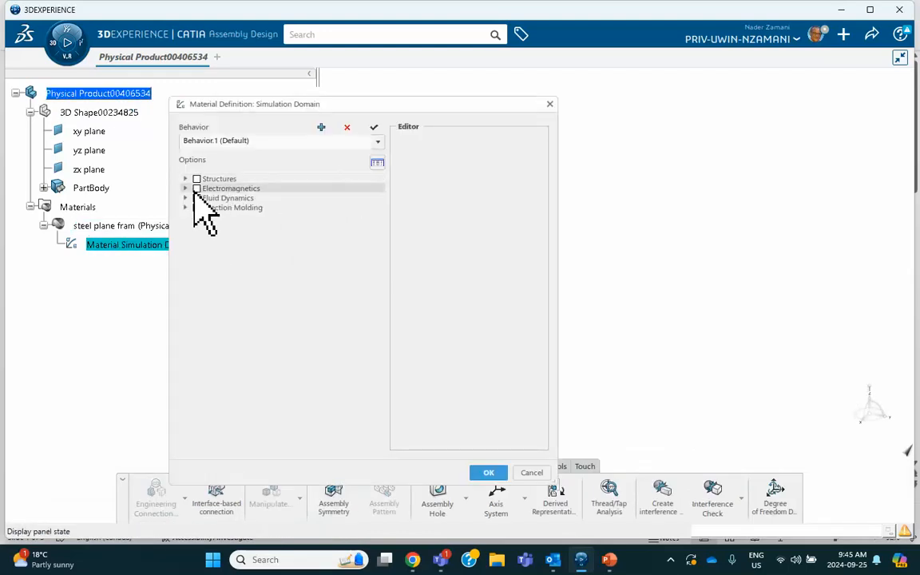
- Define isotropic elastic behaviour under Abaqus Multiphysics with a Young's modulus of 210 GPa and a Poisson's ratio of 0.3
left_click(186, 179)
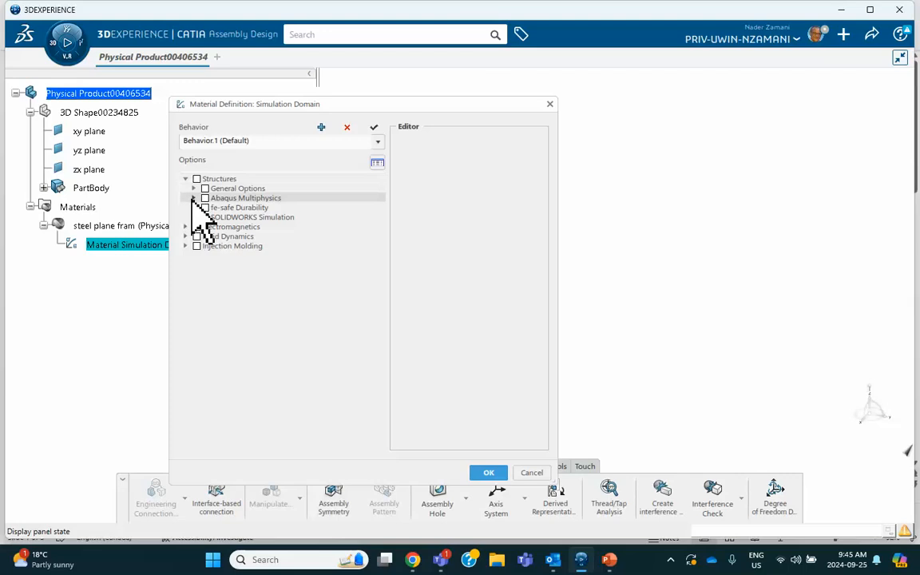
left_click(193, 198)
left_click(202, 207)
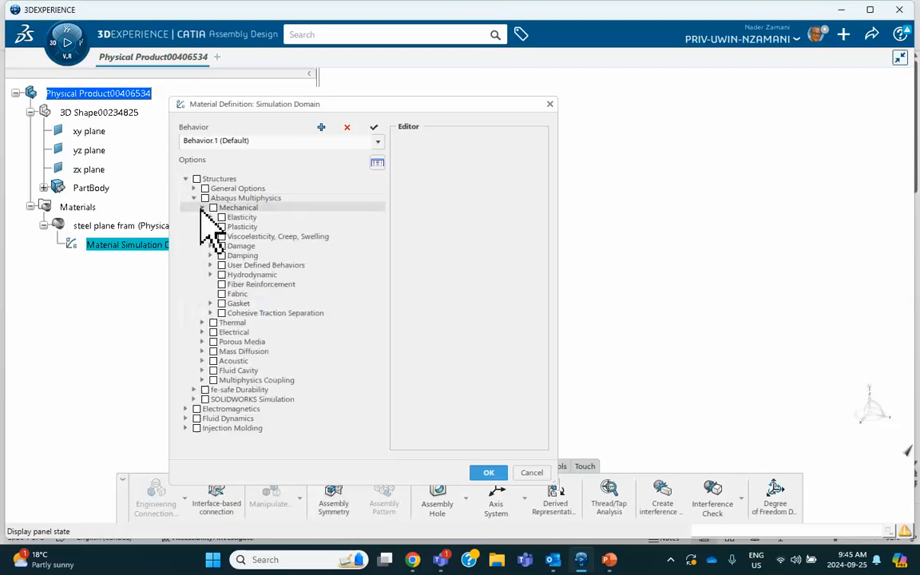
left_click(211, 217)
left_click(253, 227)
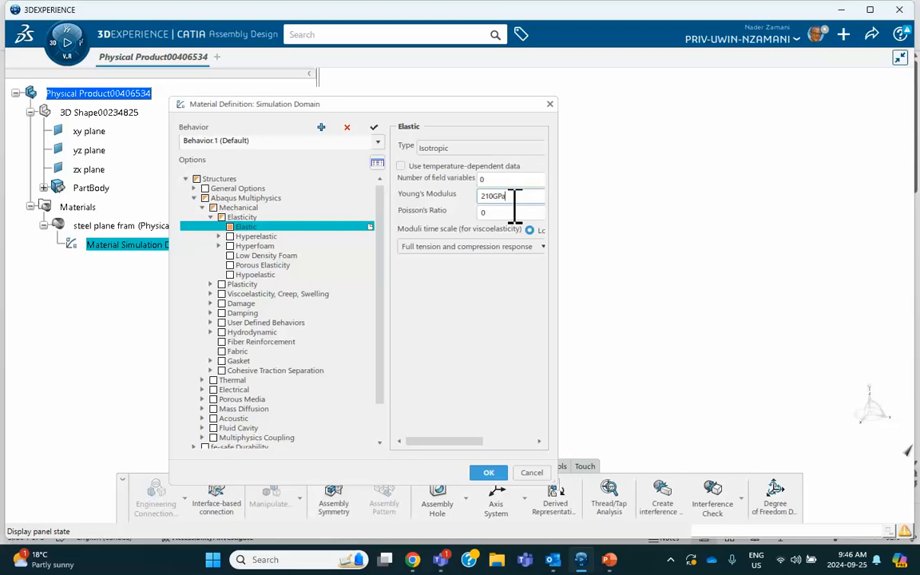
left_click(503, 212)
type(".3")
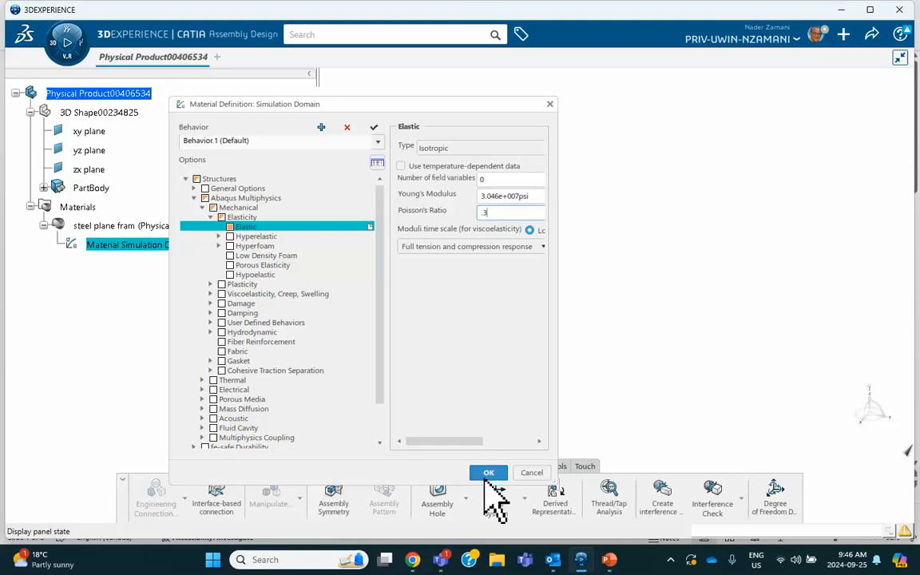
left_click(489, 472)
left_click(619, 368)
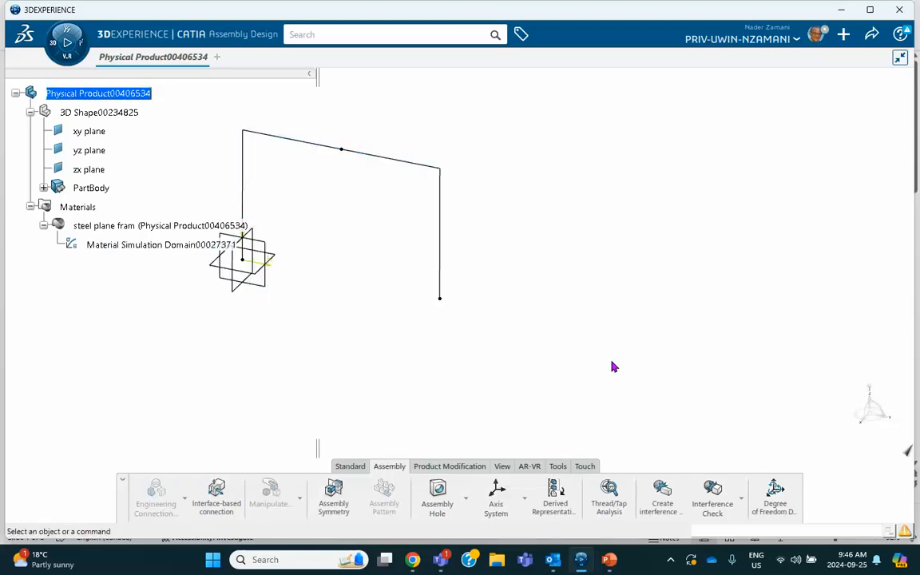
- Join the elements of Sketch.2, the frame half with the free column, into one curve within the 3D shape
mouse_move(591, 353)
middle_mouse_down()
mouse_move(605, 365)
mouse_move(593, 365)
middle_mouse_up()
middle_click_drag(305, 268, 388, 285)
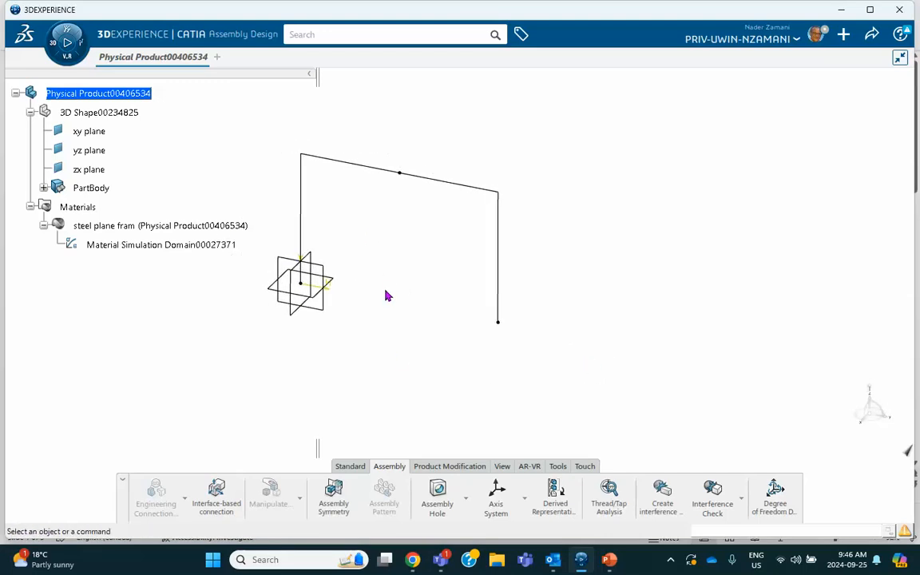
left_click(43, 187)
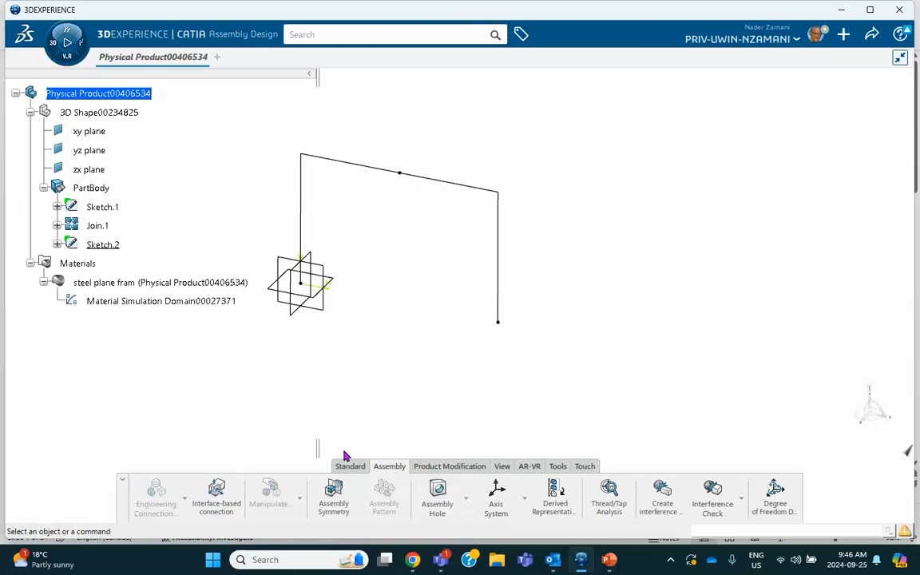
double_click(102, 112)
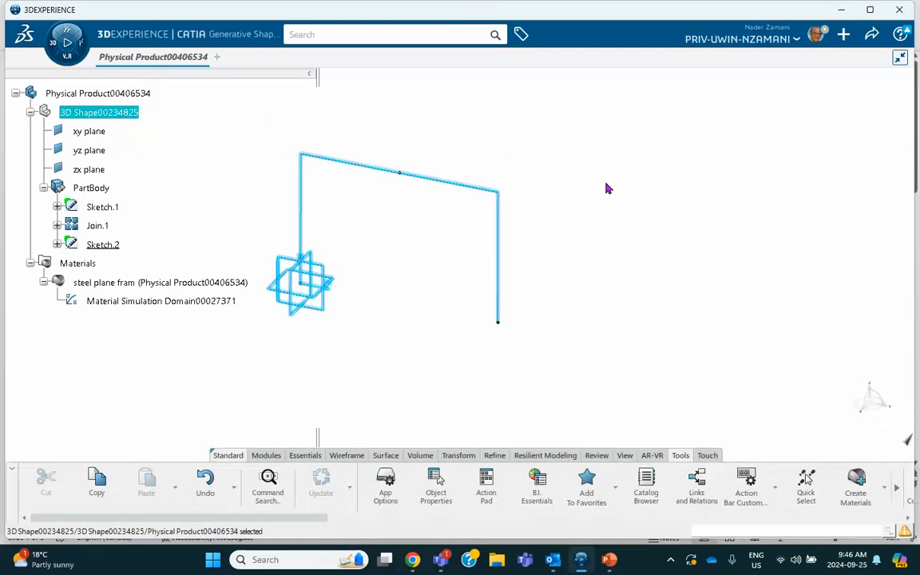
left_click(458, 455)
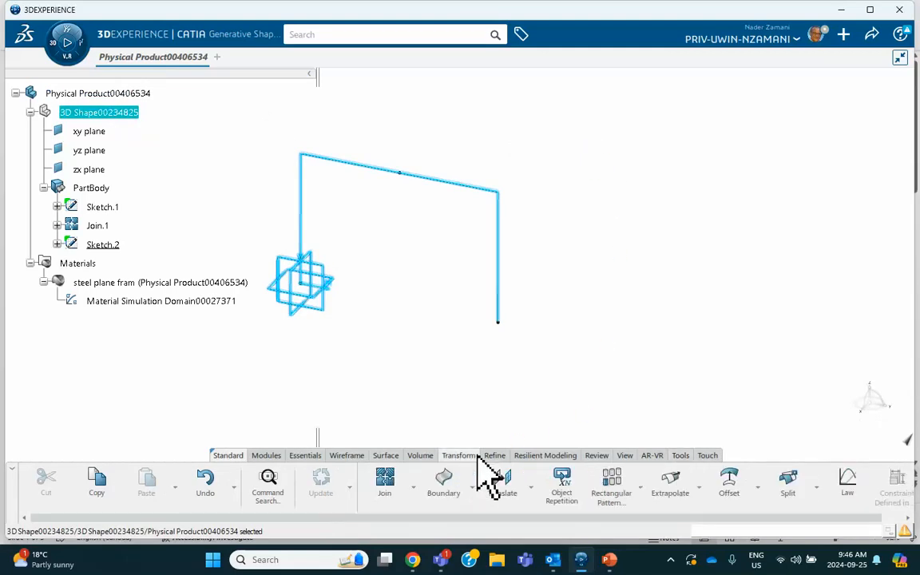
left_click(384, 485)
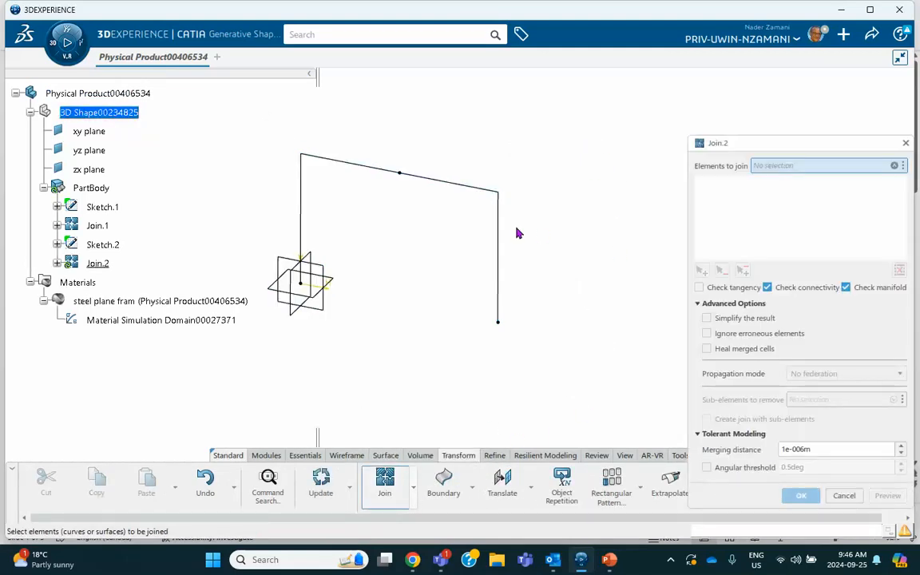
left_click(497, 245)
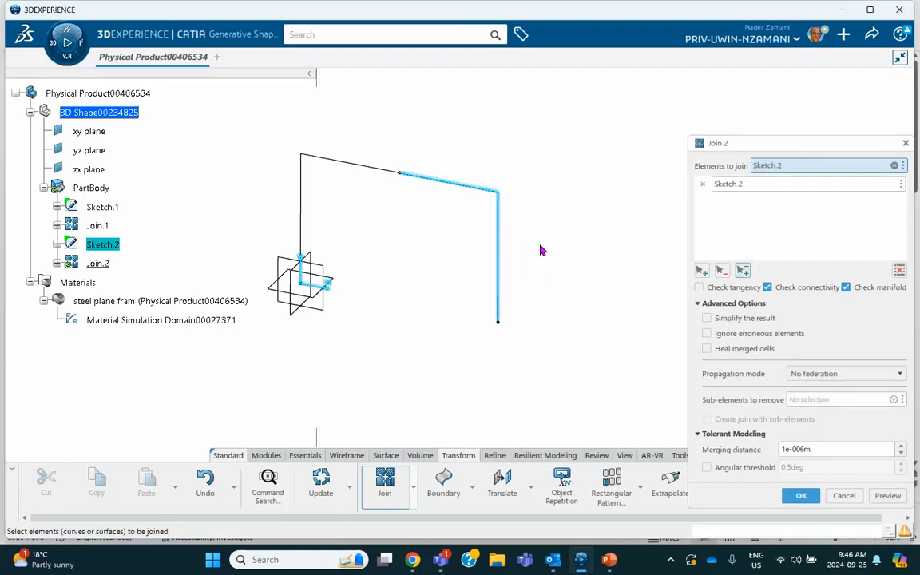
left_click(801, 495)
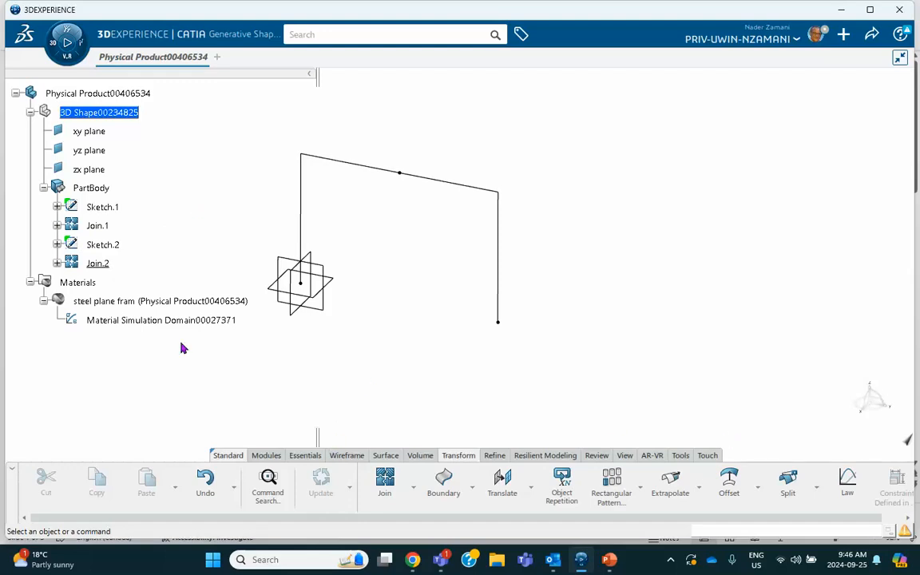
- Switch to Structural Model Creation and create an empty finite element model for the physical product
left_click(53, 46)
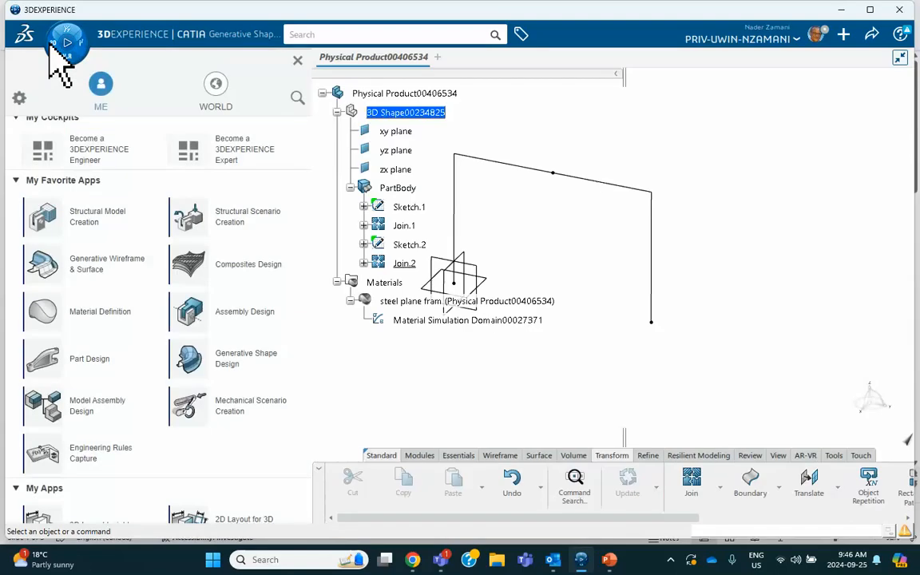
left_click(90, 222)
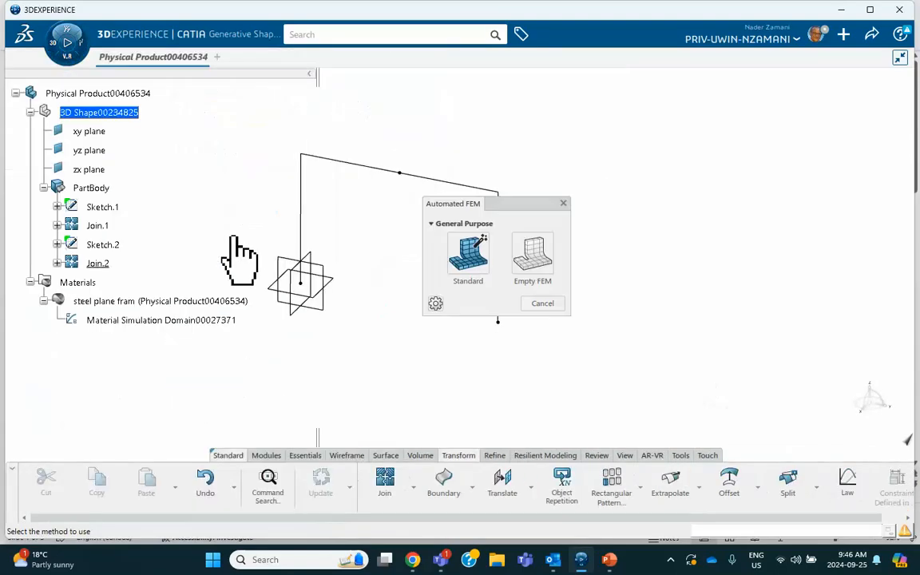
left_click(535, 257)
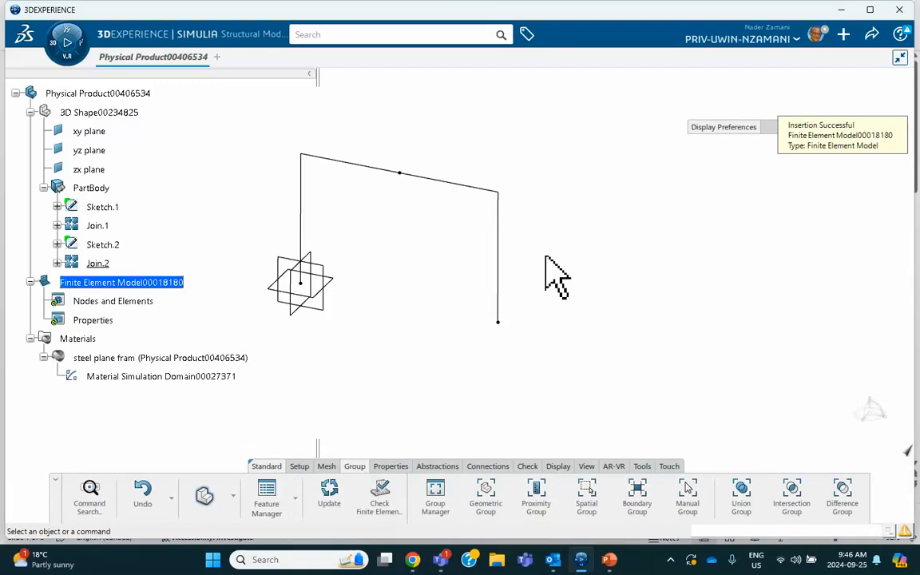
- Generate a linear beam mesh on Join.1 with a mesh size of 1 m and an absolute sag of 0.003 m
left_click(334, 465)
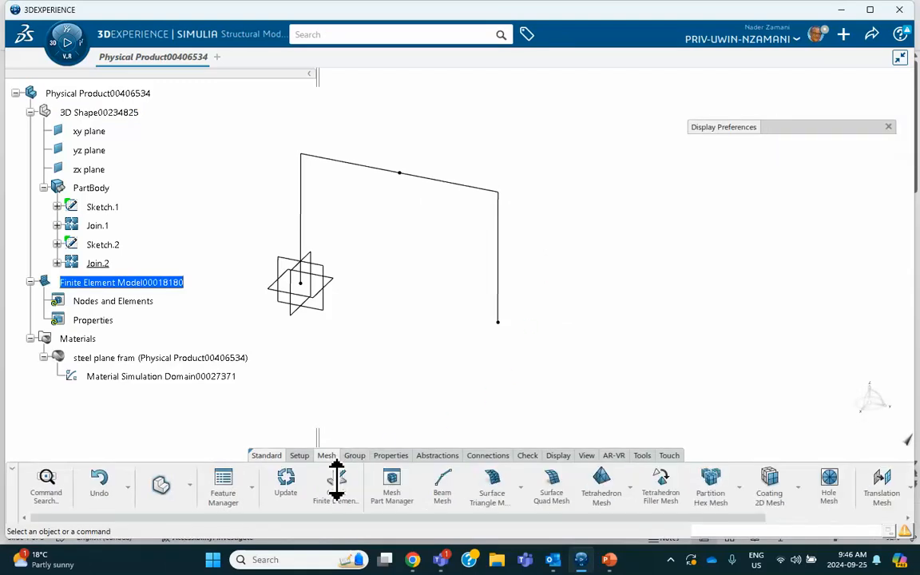
left_click(444, 489)
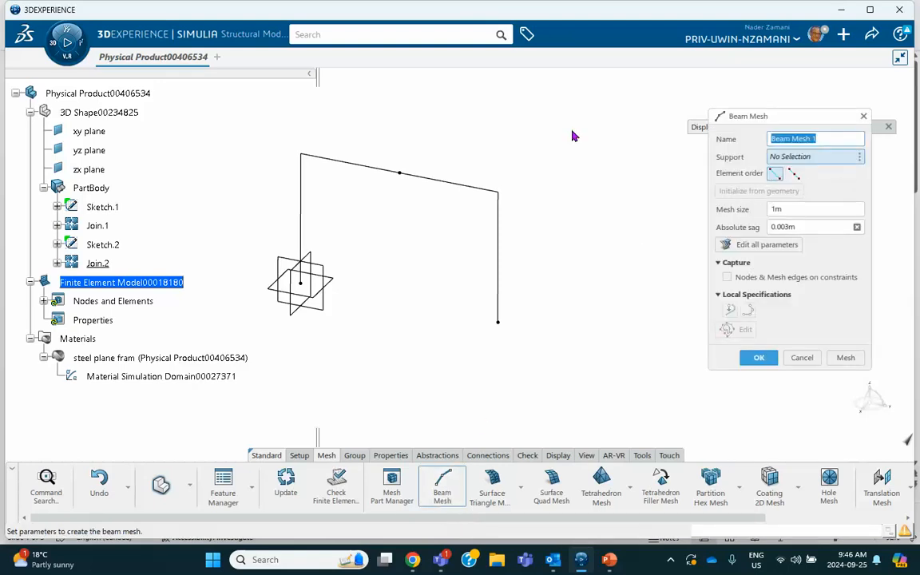
left_click(97, 227)
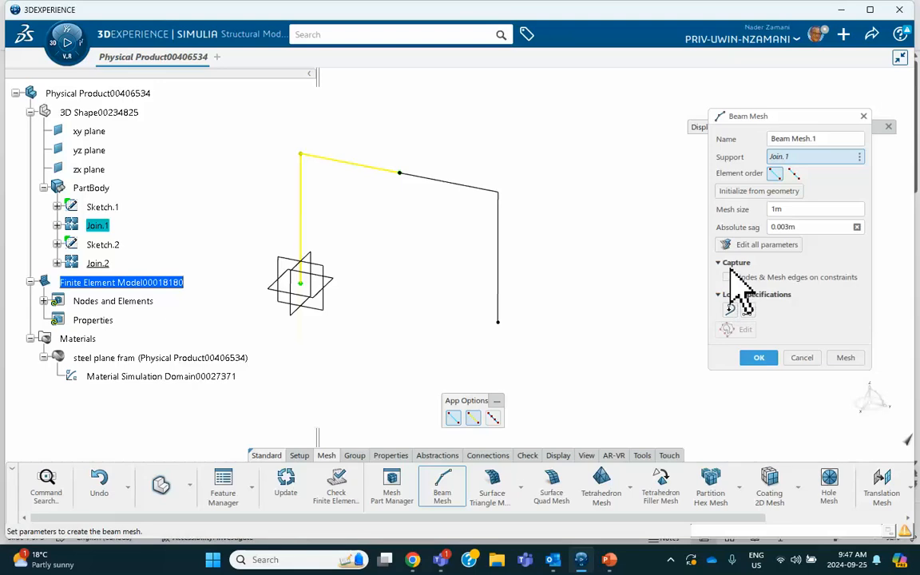
left_click(839, 356)
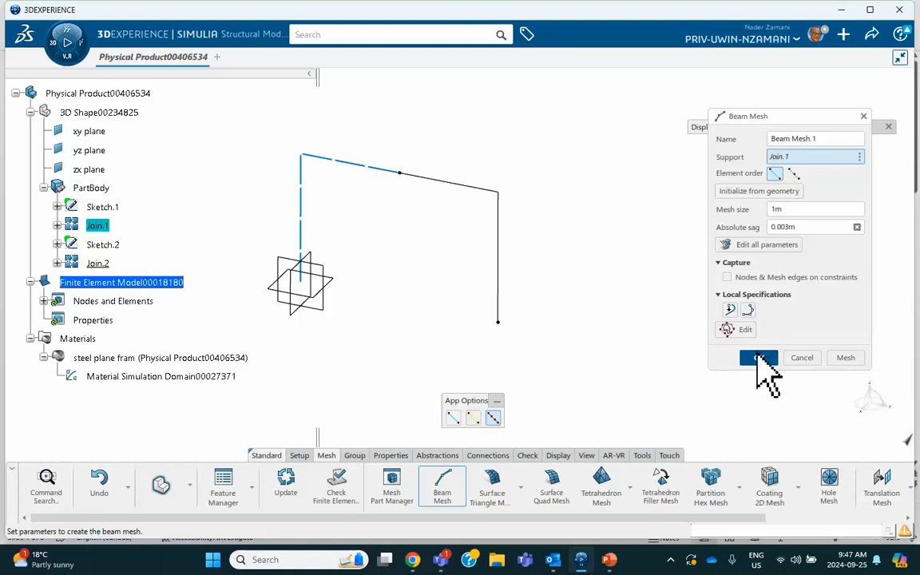
left_click(758, 358)
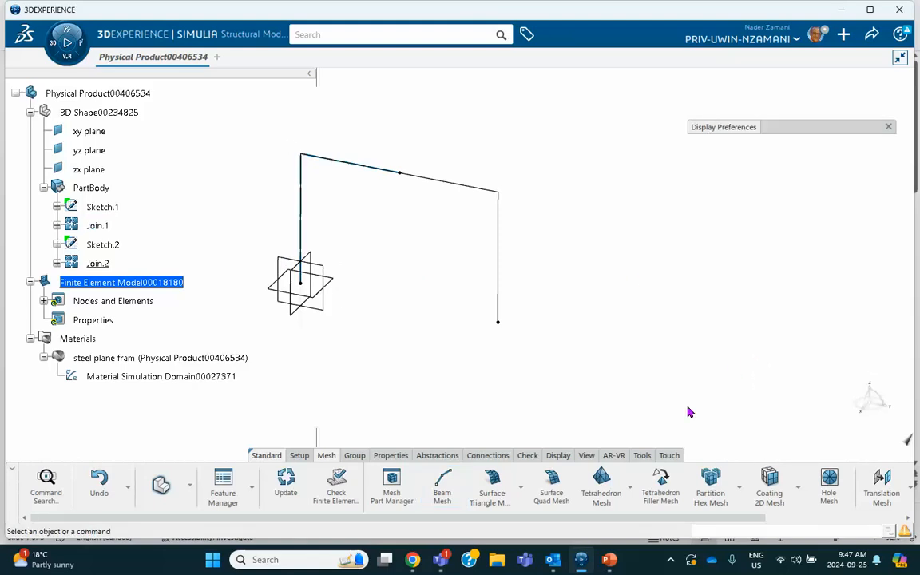
- Generate a linear beam mesh on Join.2 with a mesh size of 1 m and an absolute sag of 0.003 m
left_click(444, 485)
left_click(97, 263)
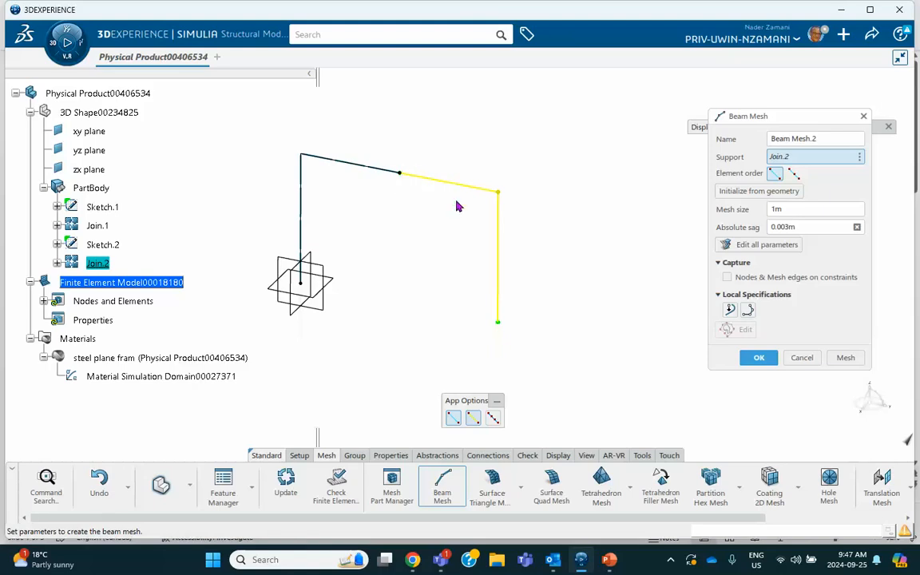
left_click(844, 358)
left_click(754, 358)
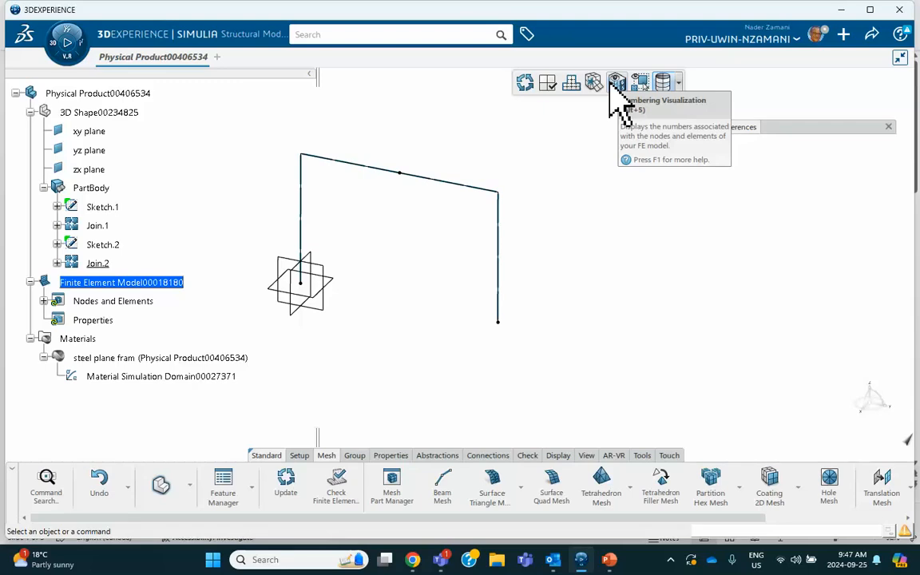
- Update the finite element model to refresh its node and element numbering
left_click(616, 84)
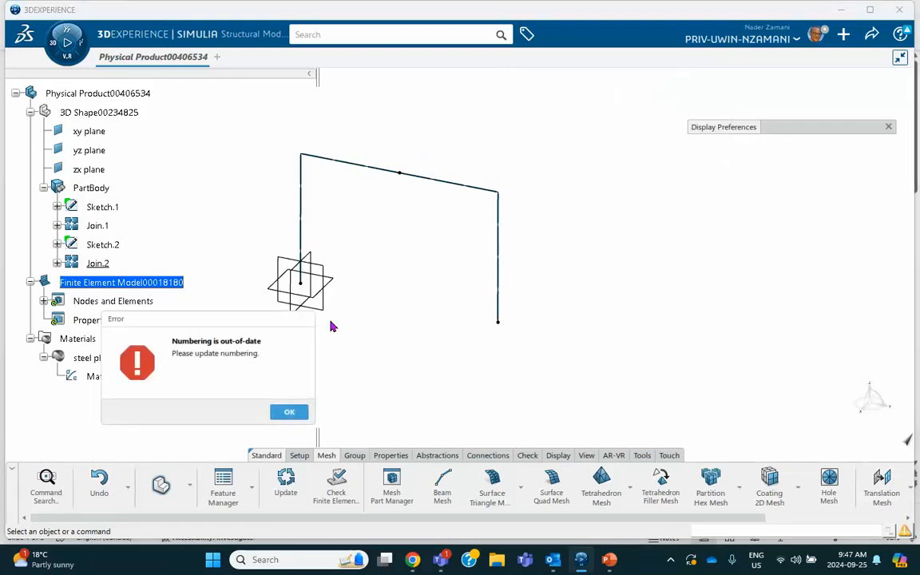
left_click(291, 411)
left_click(286, 486)
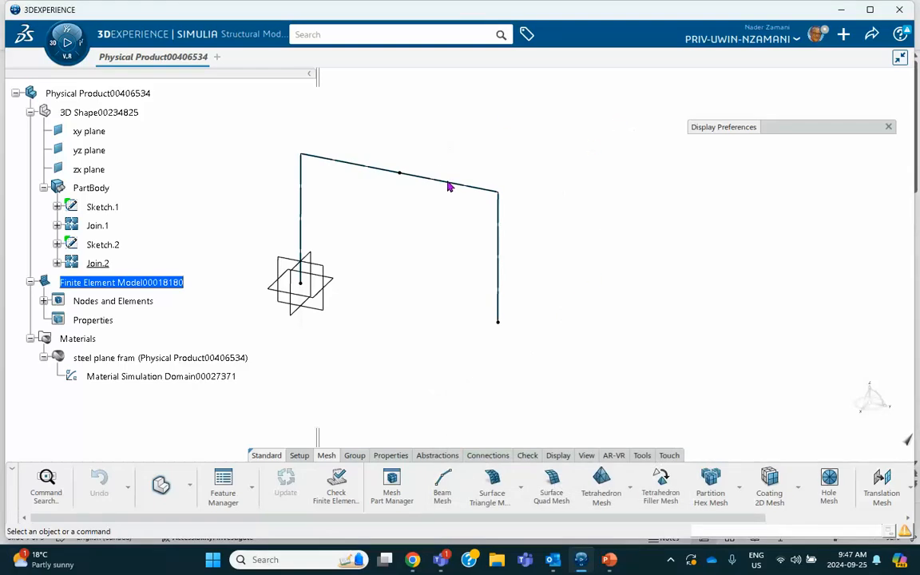
- Inspect the node numbers where the two beam meshes meet at the middle of the top member
mouse_move(550, 133)
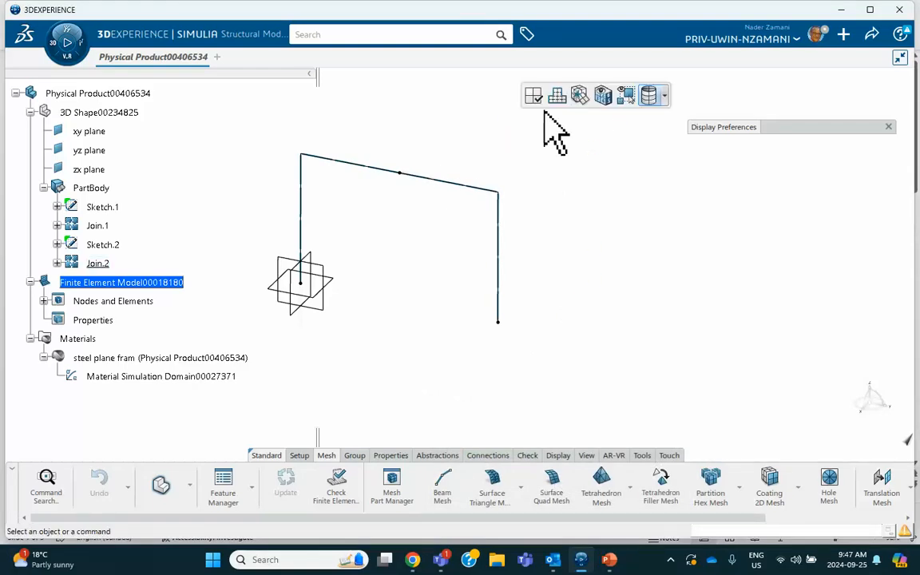
left_click(603, 96)
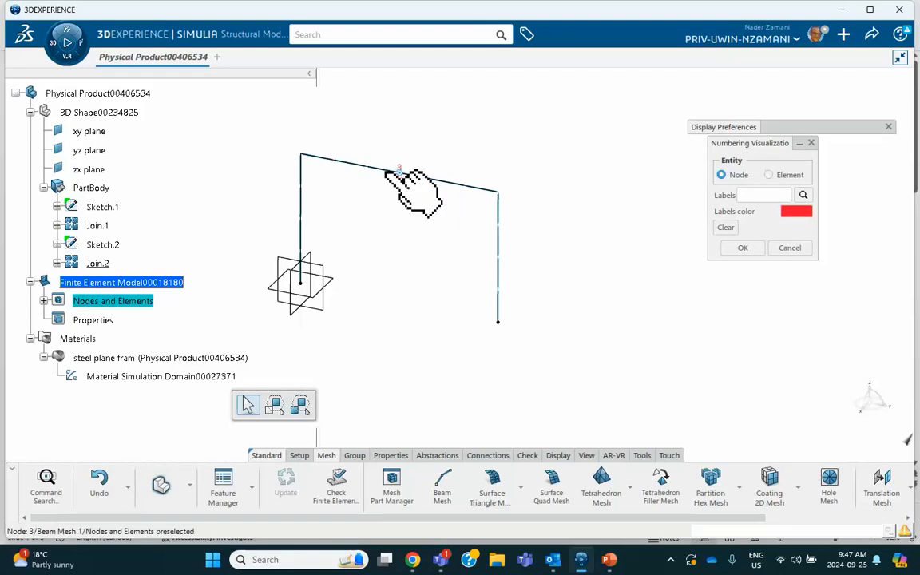
left_click(743, 247)
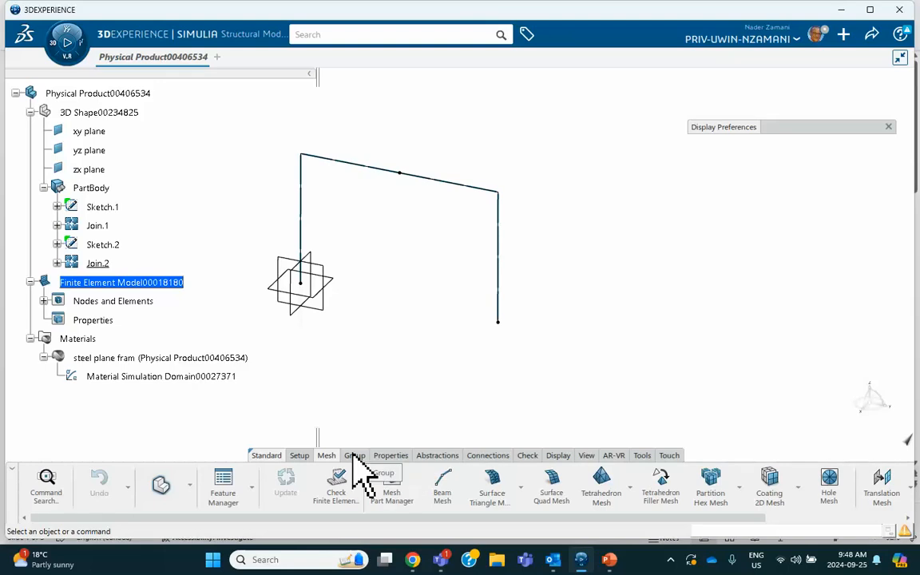
- Create a circular beam profile with a radius of 0.1 m
left_click(383, 457)
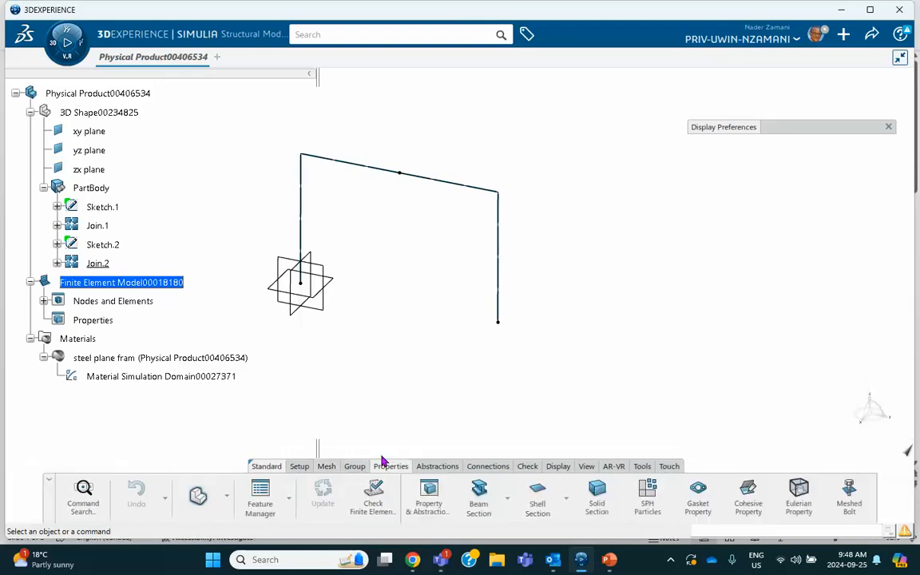
left_click(506, 497)
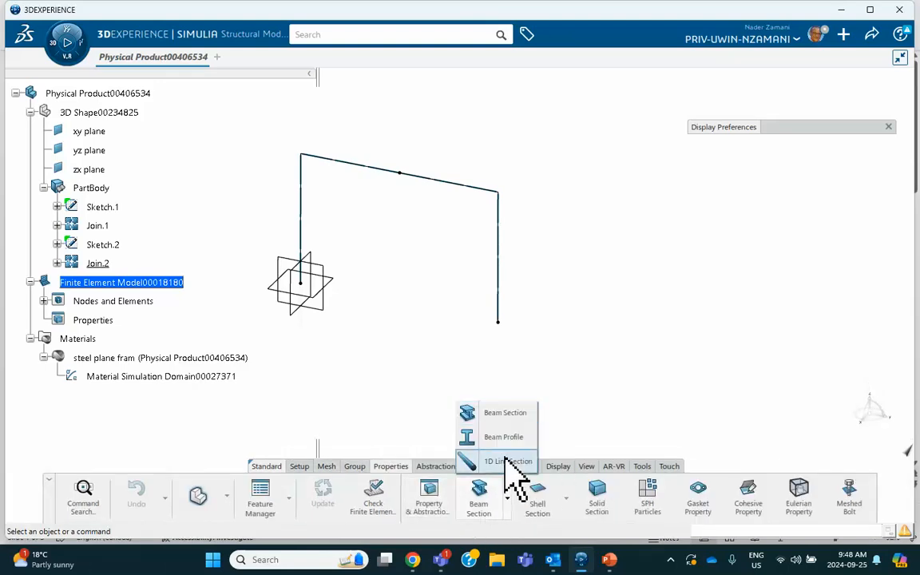
left_click(486, 436)
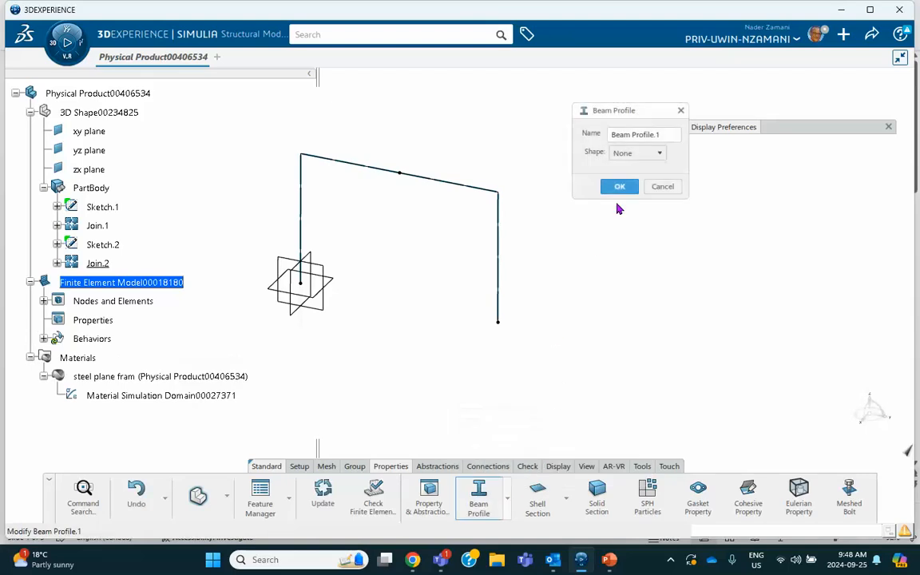
left_click(637, 152)
left_click(630, 192)
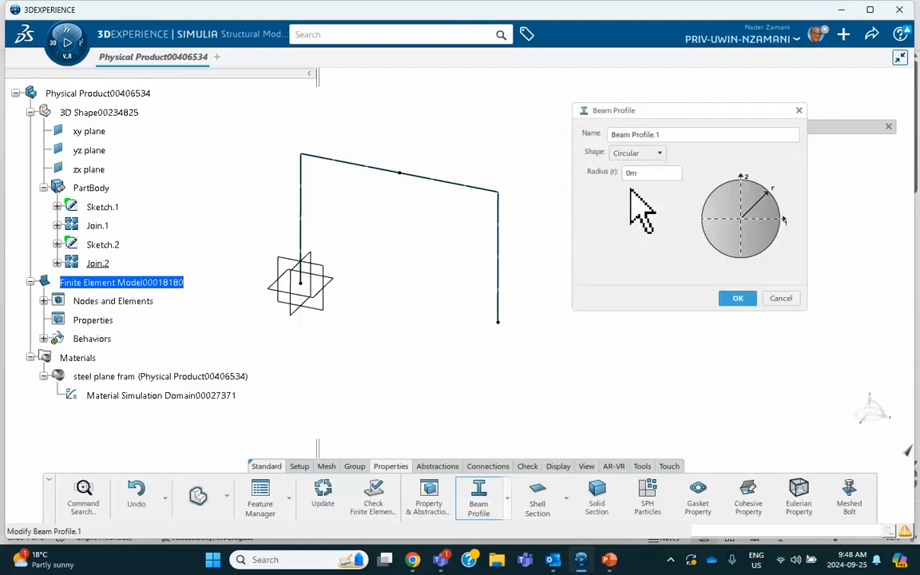
double_click(636, 172)
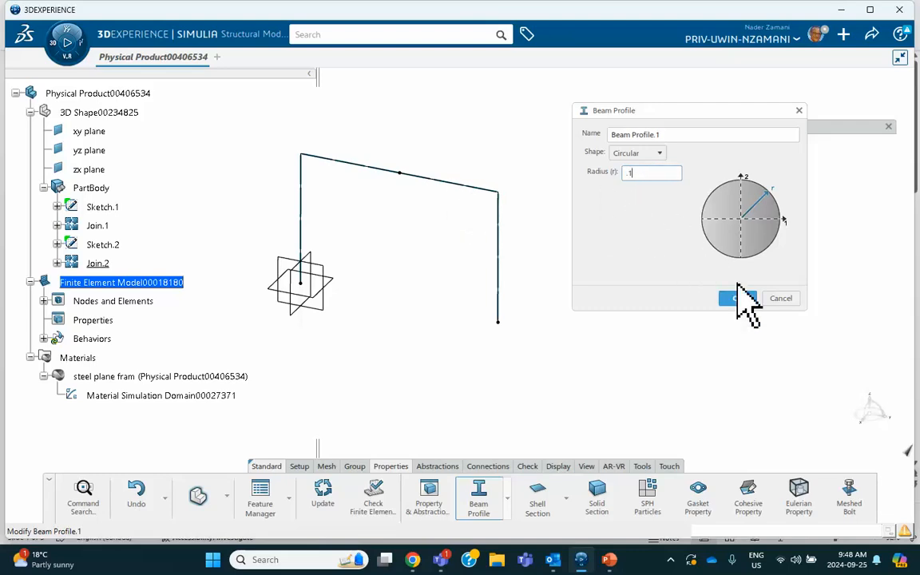
left_click(737, 294)
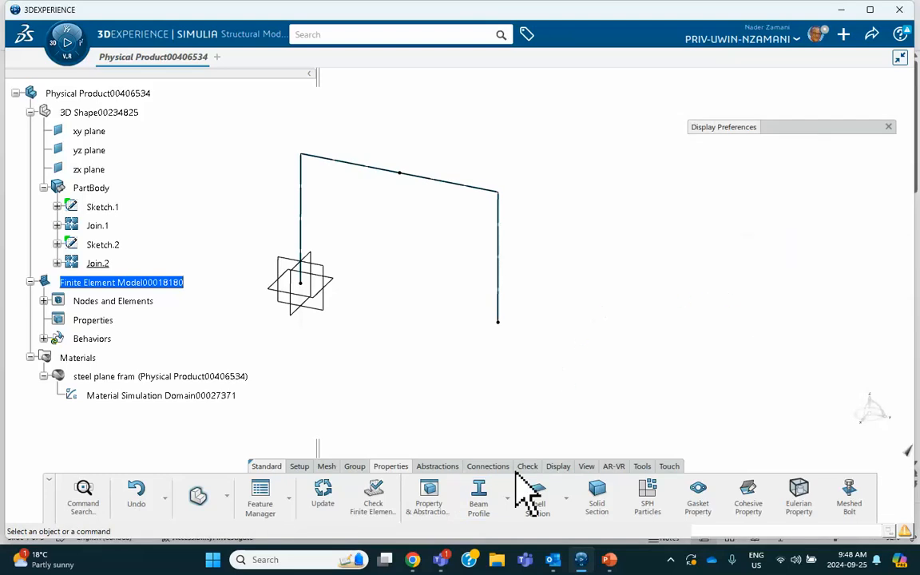
- Create a beam section on Join.1 and Join.2 using Beam Profile.1 and the steel plane fram material
left_click(506, 497)
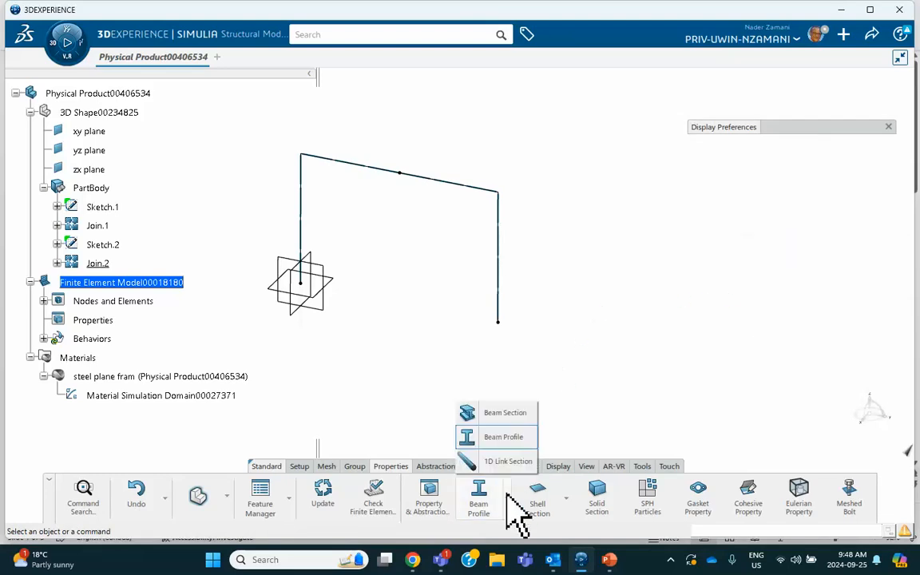
left_click(505, 414)
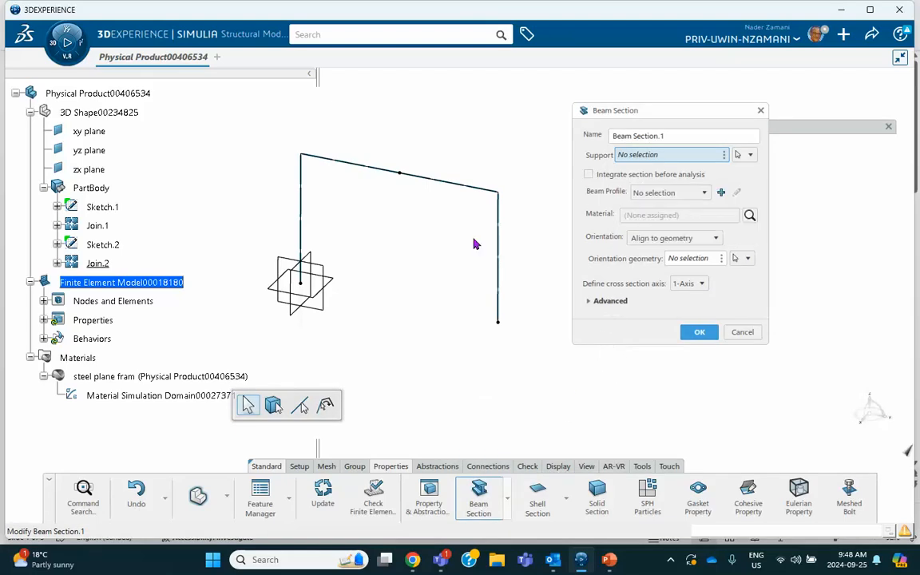
left_click(98, 225)
left_click(97, 263)
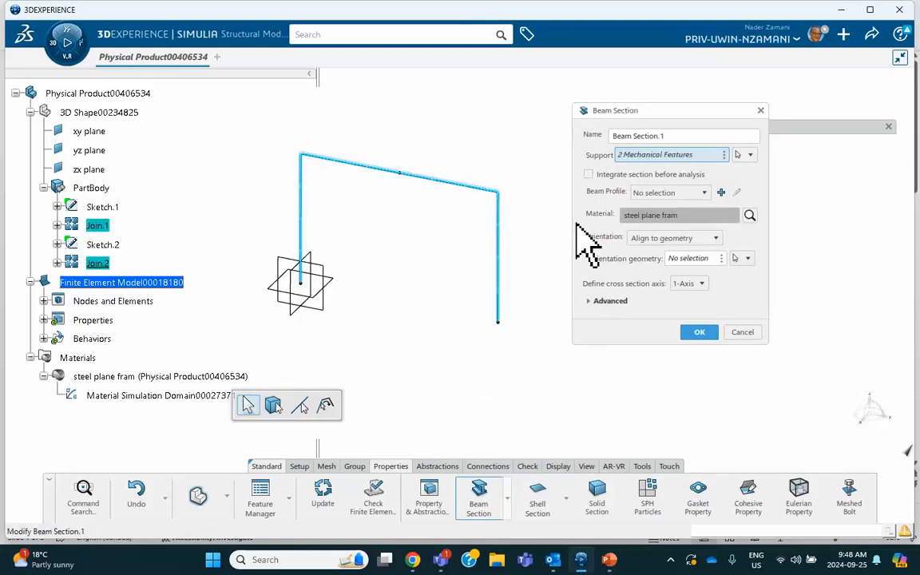
left_click(651, 192)
left_click(654, 205)
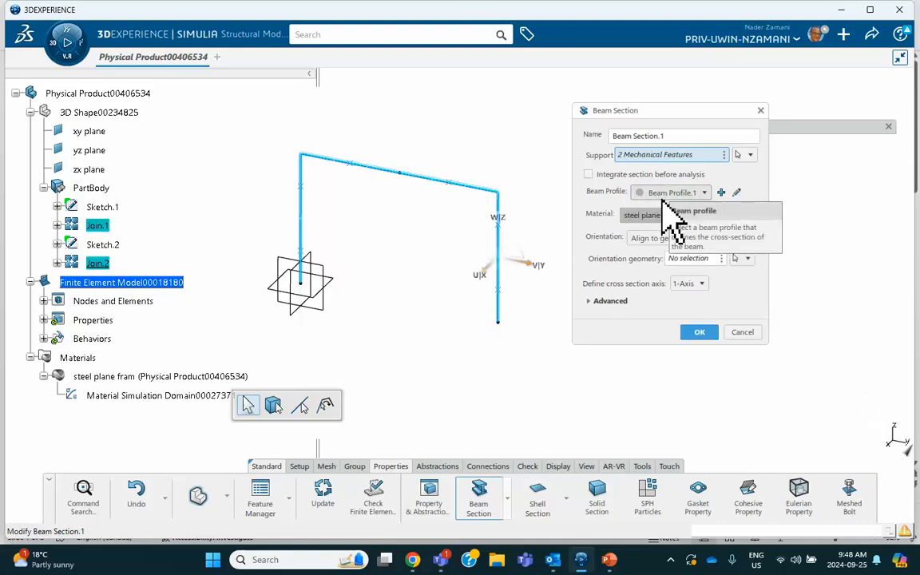
left_click(697, 330)
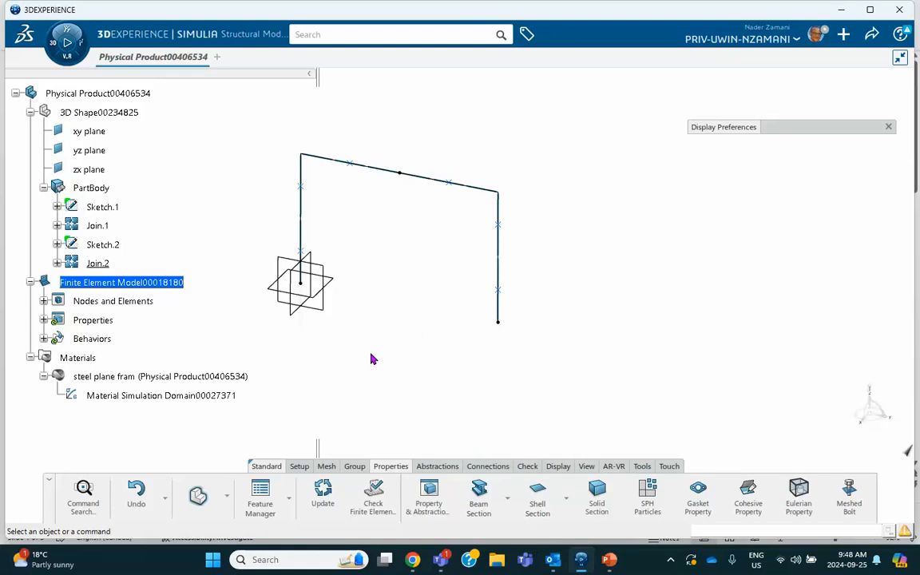
- Start a new connector and set its type to Hinge
left_click(486, 466)
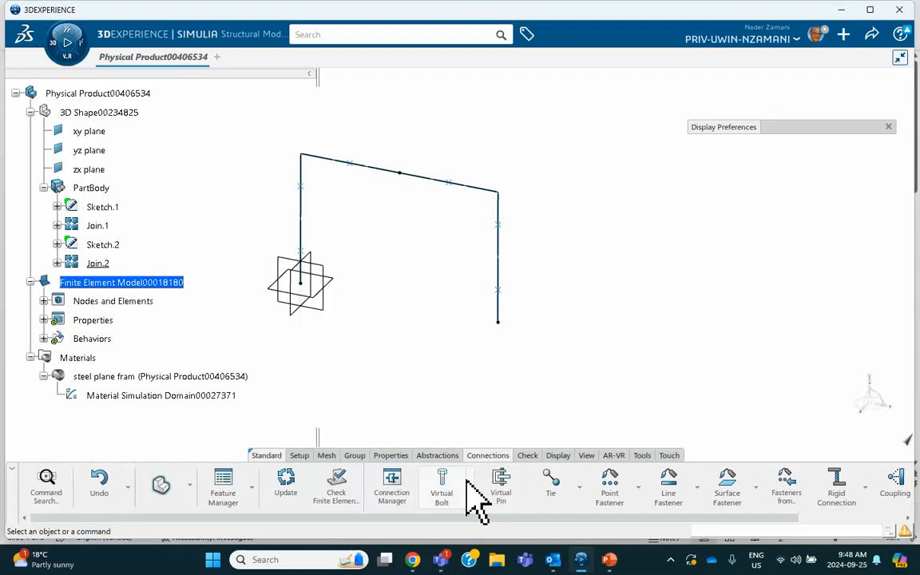
scroll(447, 515, "down", 3)
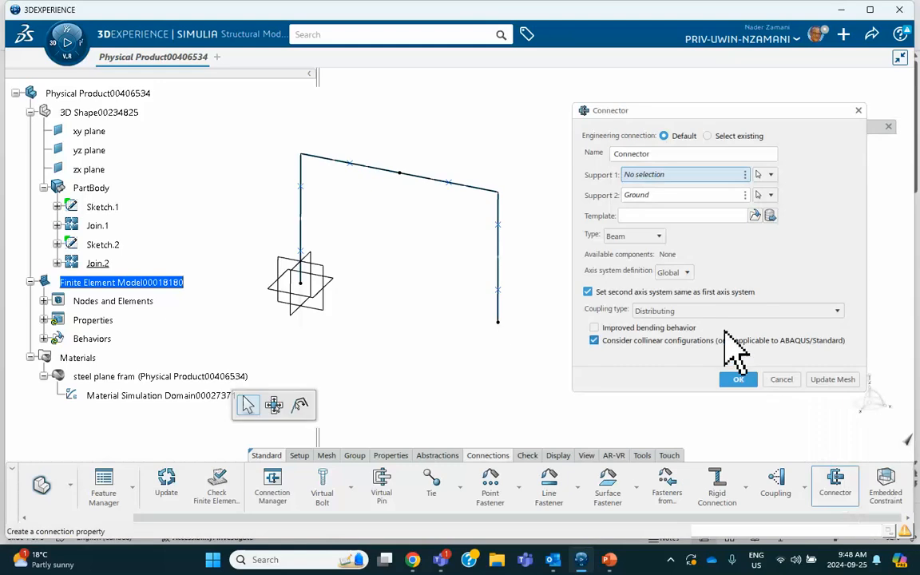
left_click(658, 238)
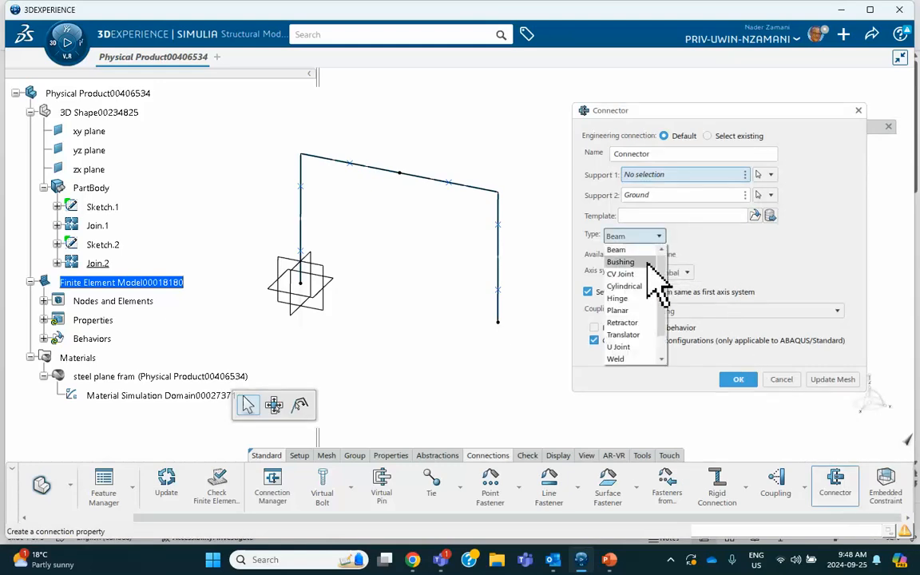
left_click(647, 295)
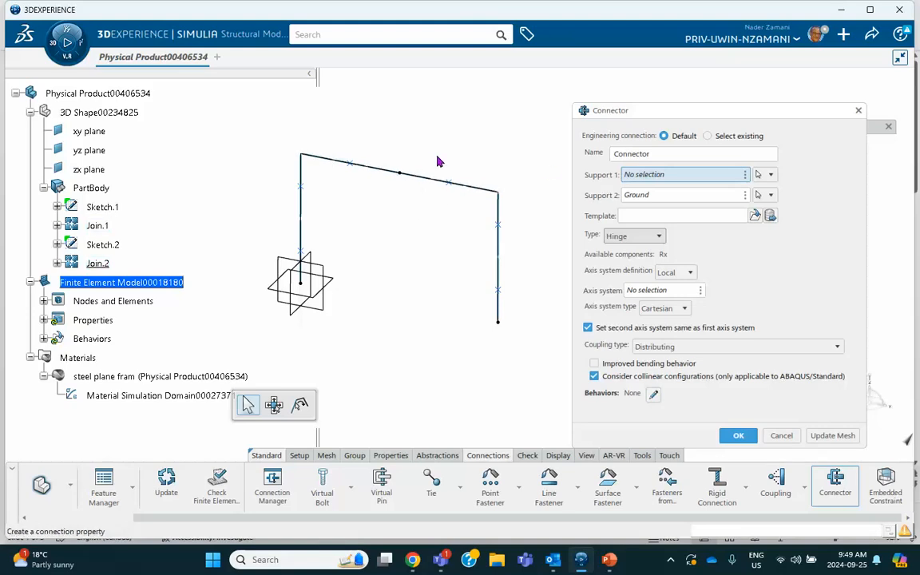
- Hide Join.2 and assign the coincident mid-span end vertices of Join.1 and Join.2 as the hinge connector's first and second supports
right_click(102, 272)
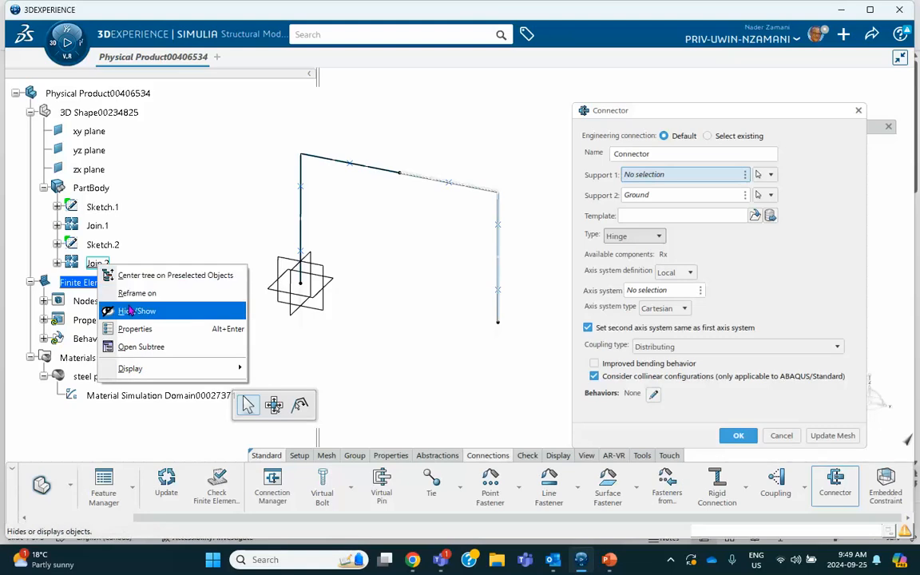
left_click(132, 310)
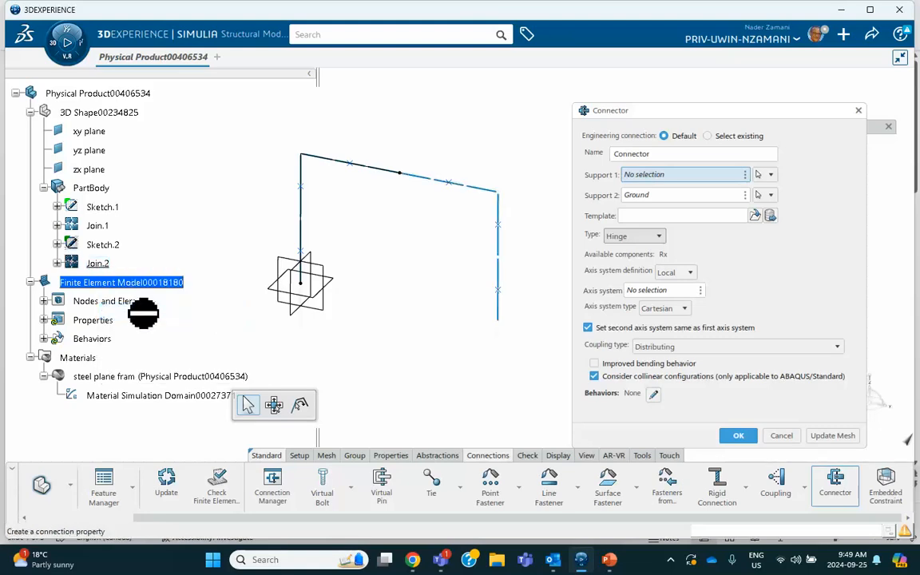
left_click(400, 174)
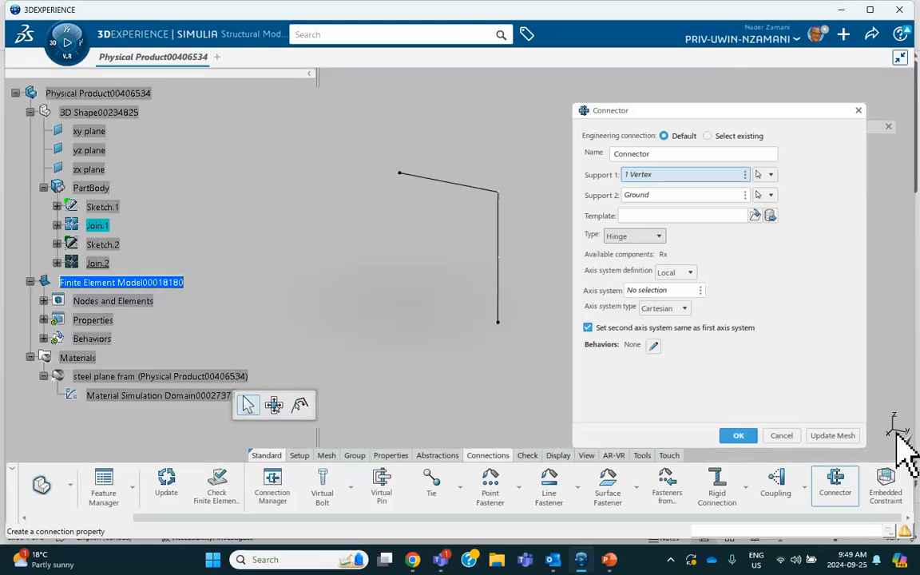
left_click(585, 197)
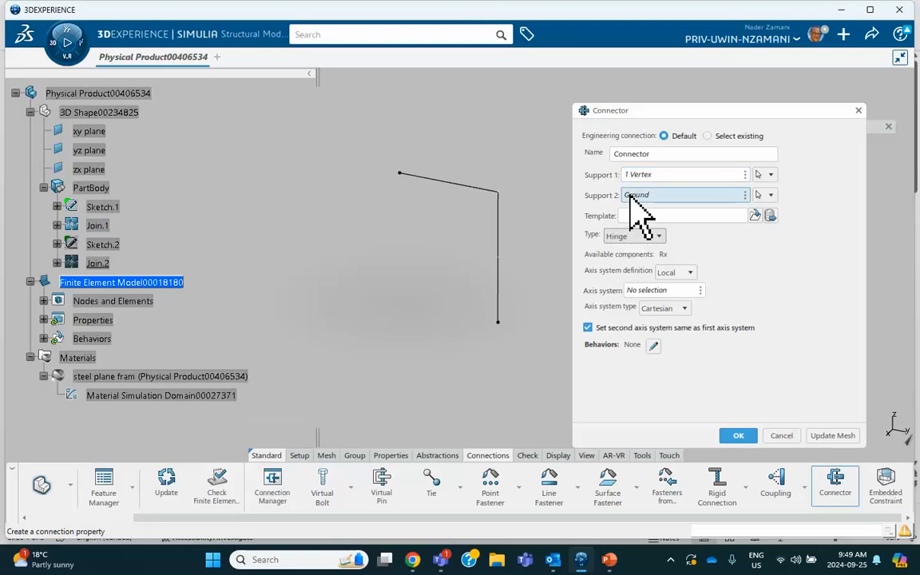
left_click(402, 185)
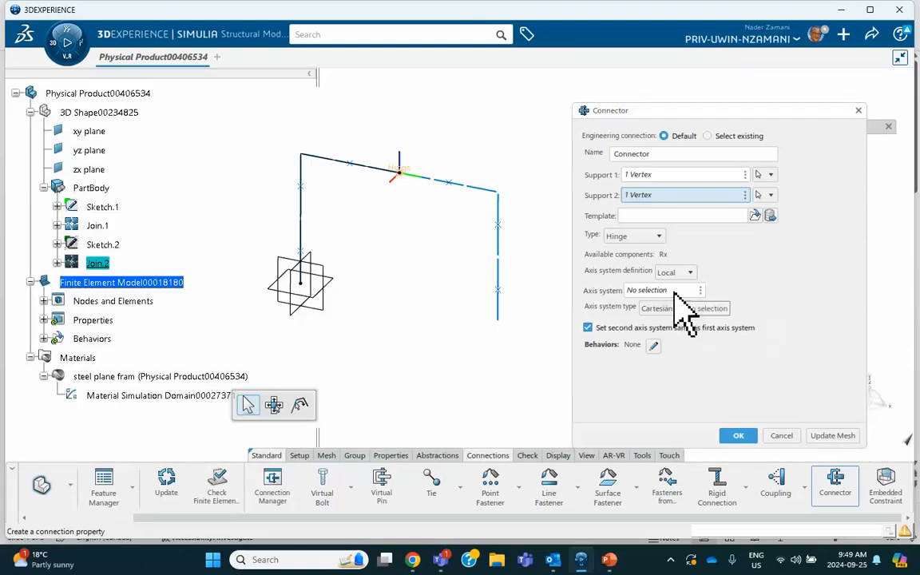
- Create a local axis system under PartBody for the hinge connector, with its origin at Join.1's mid-span vertex and default axis directions
right_click(700, 291)
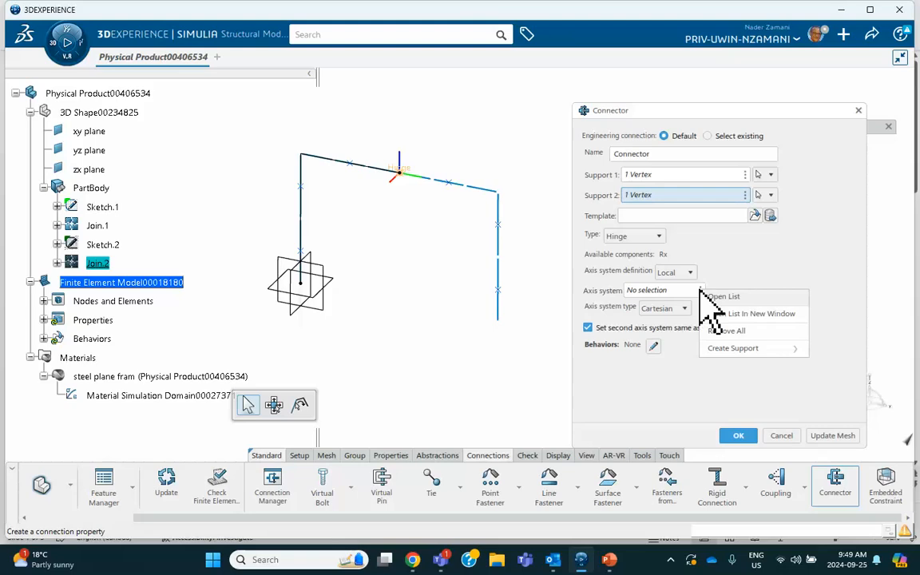
mouse_move(727, 350)
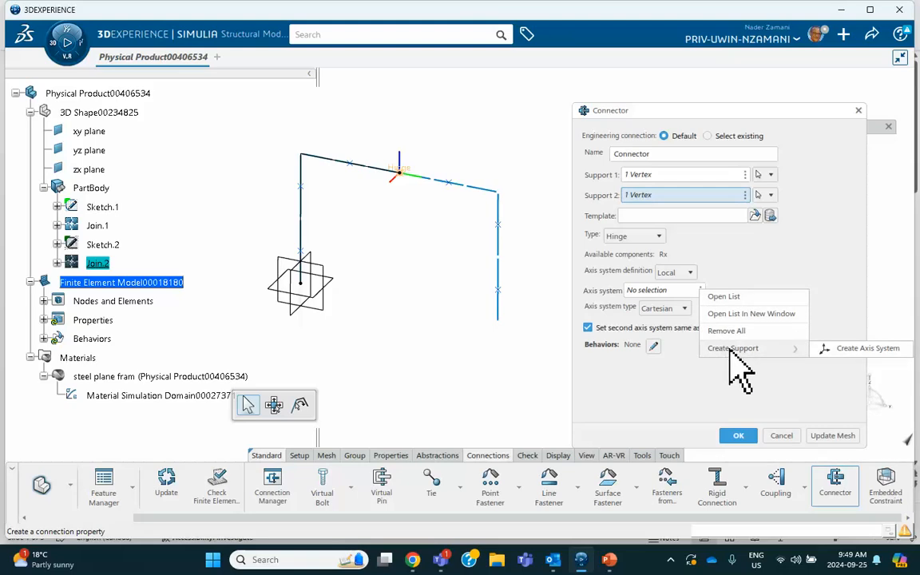
left_click(822, 349)
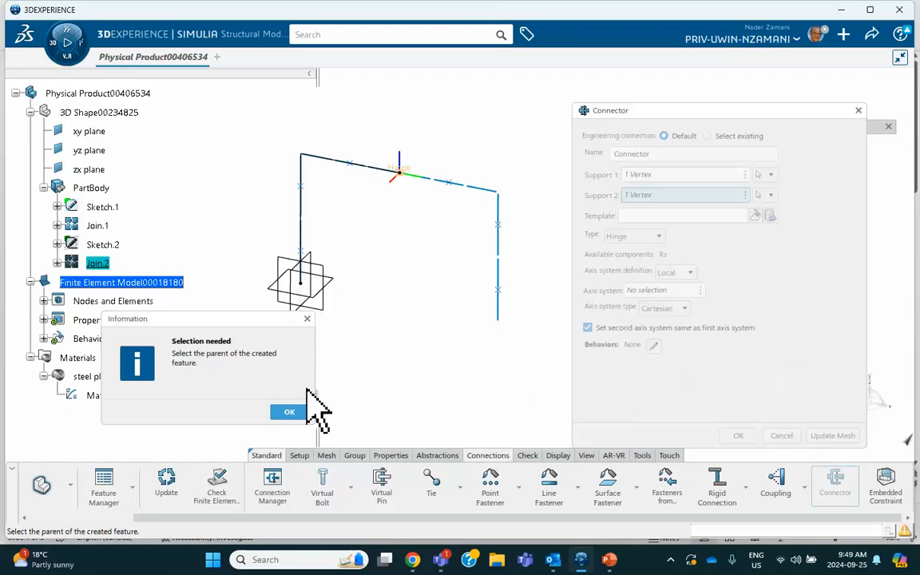
left_click(94, 188)
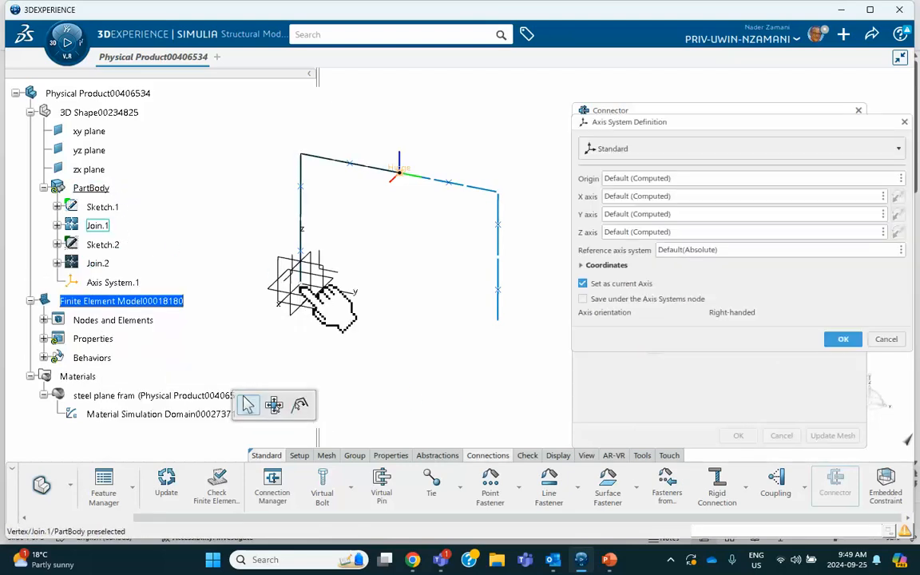
left_click(641, 178)
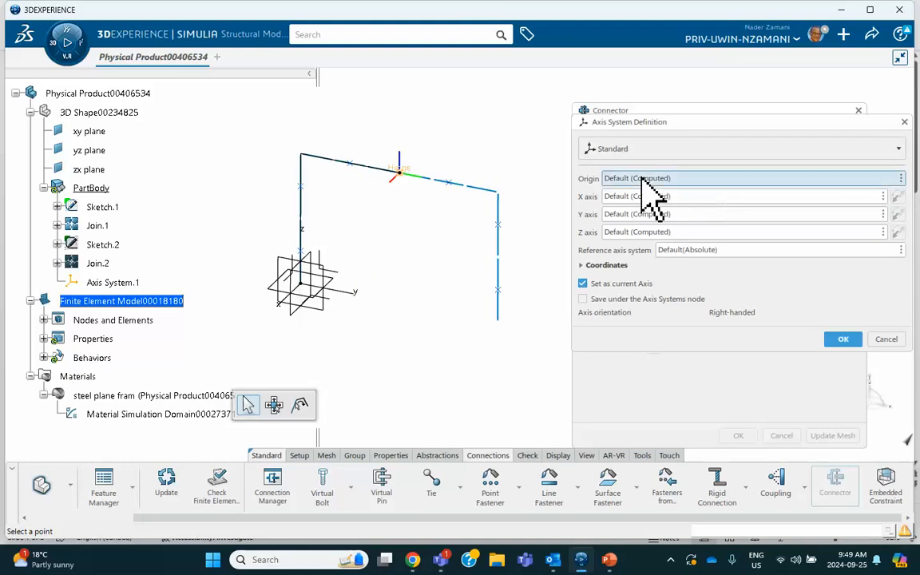
left_click(402, 173)
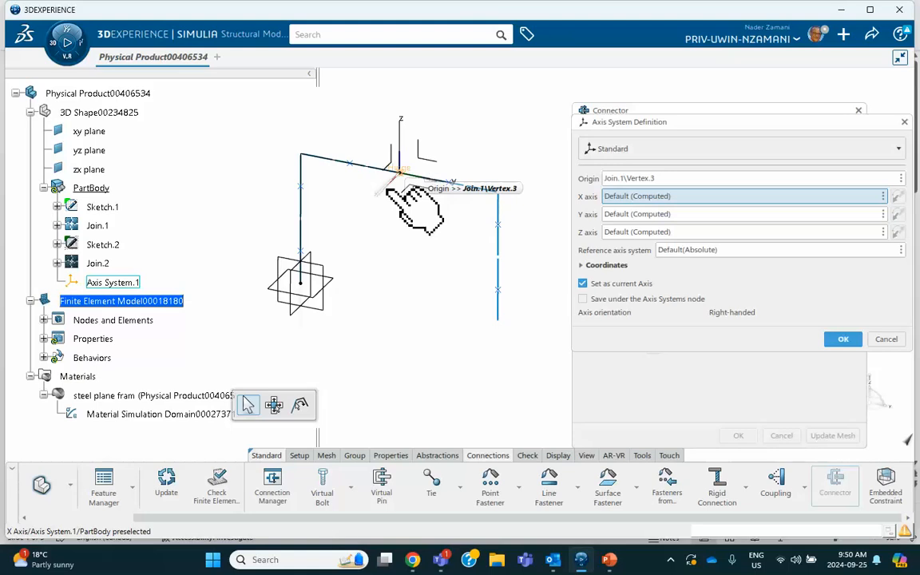
left_click(837, 340)
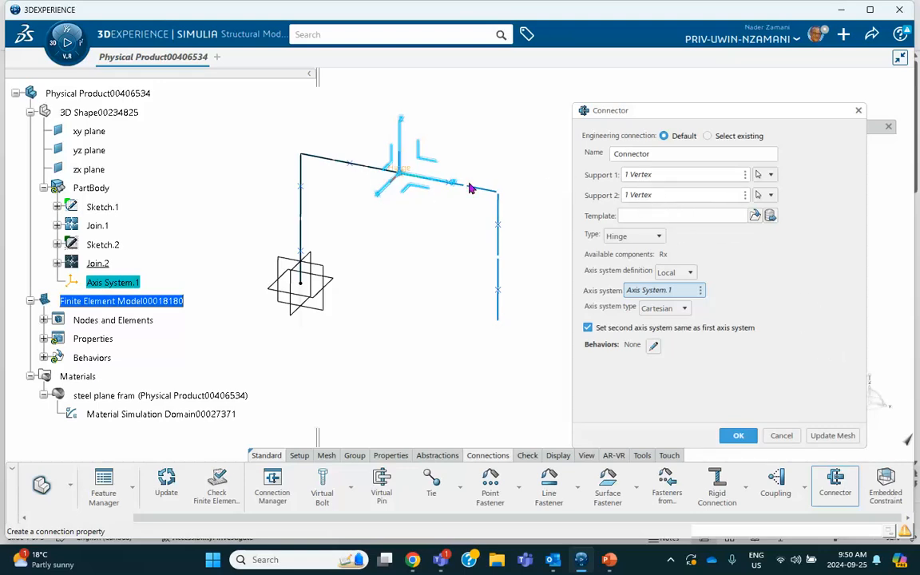
- Accept the hinge connector definition and show Join.2 again
left_click(739, 436)
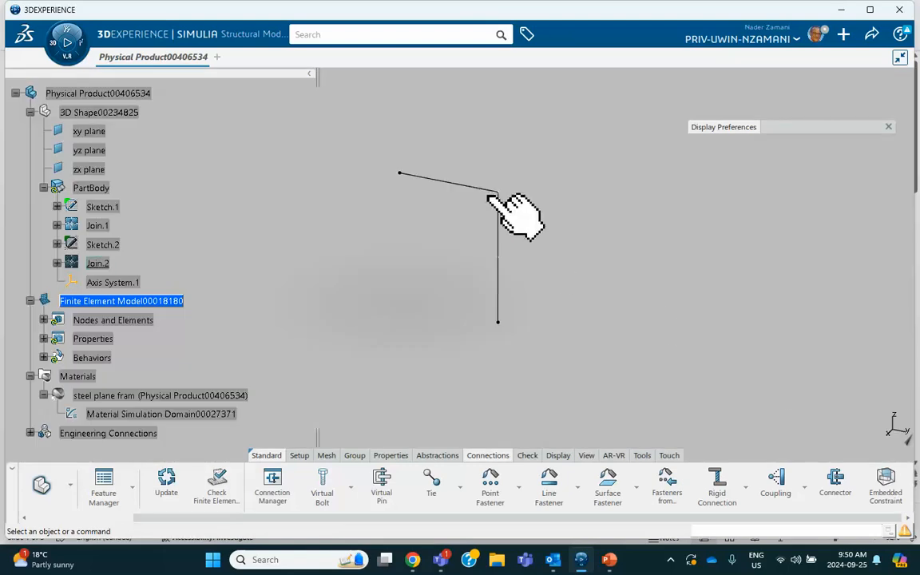
right_click(487, 192)
left_click(511, 235)
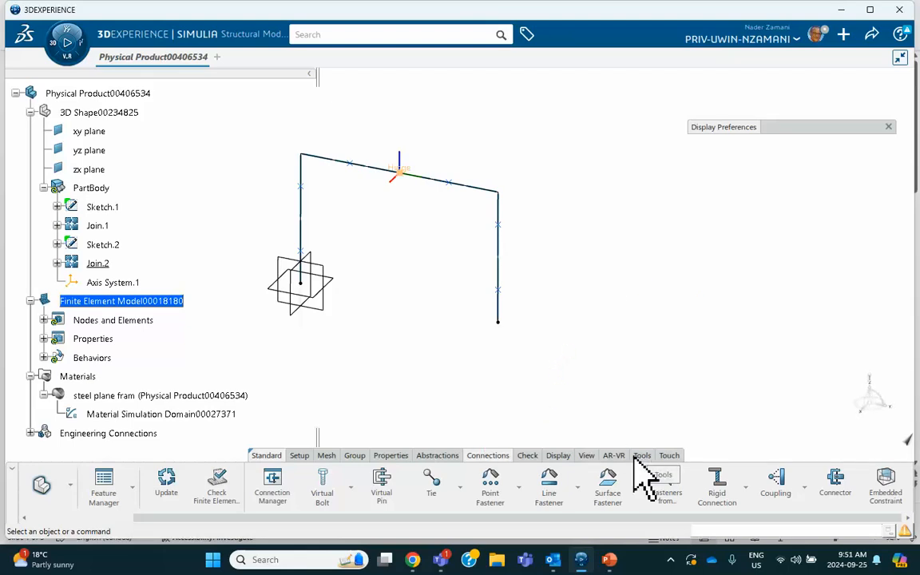
- Switch to Structural Scenario Creation and initialize a Structural simulation using Finite Element Model00018180
left_click(60, 44)
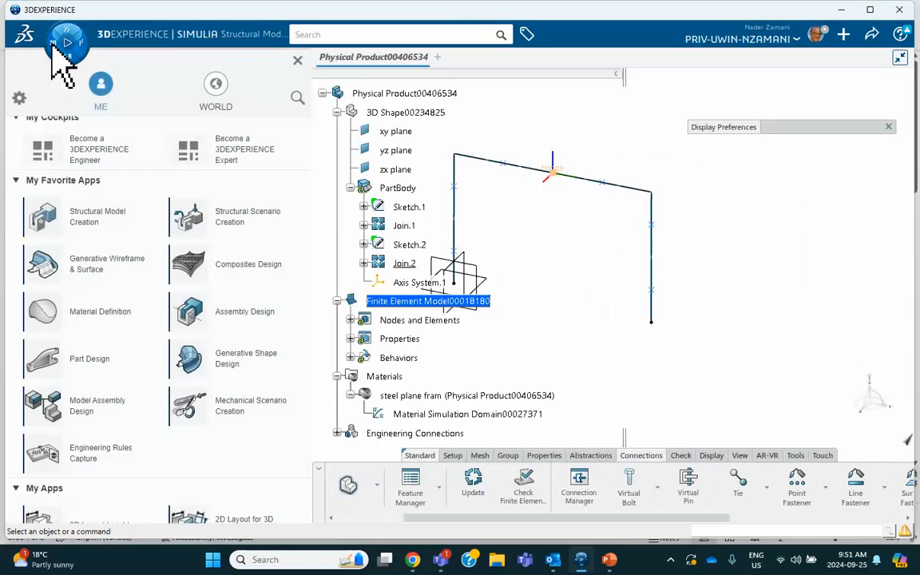
left_click(243, 233)
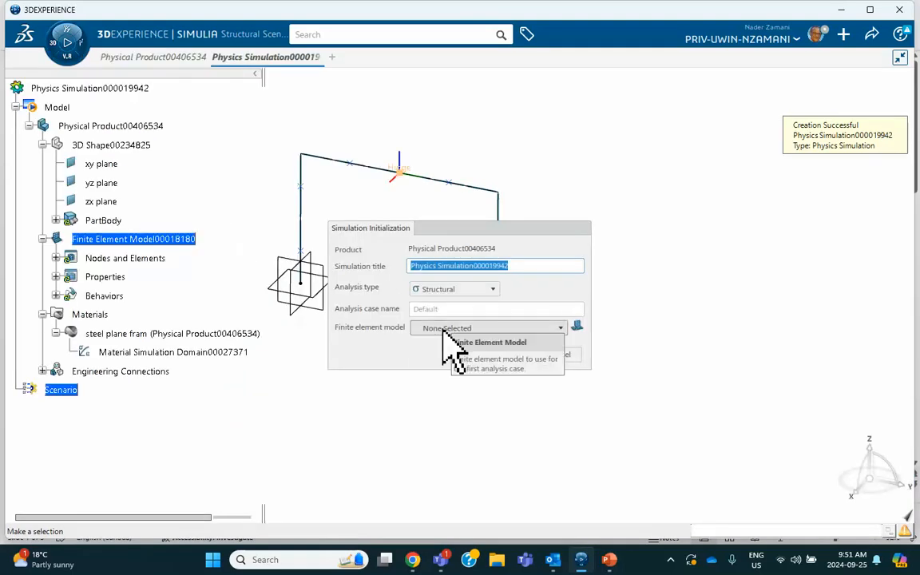
left_click(443, 329)
left_click(445, 355)
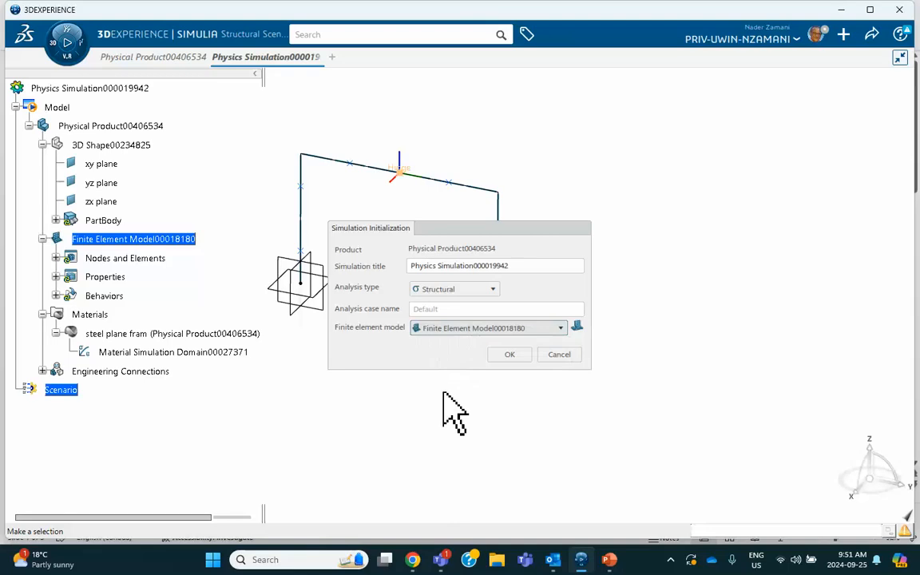
left_click(507, 354)
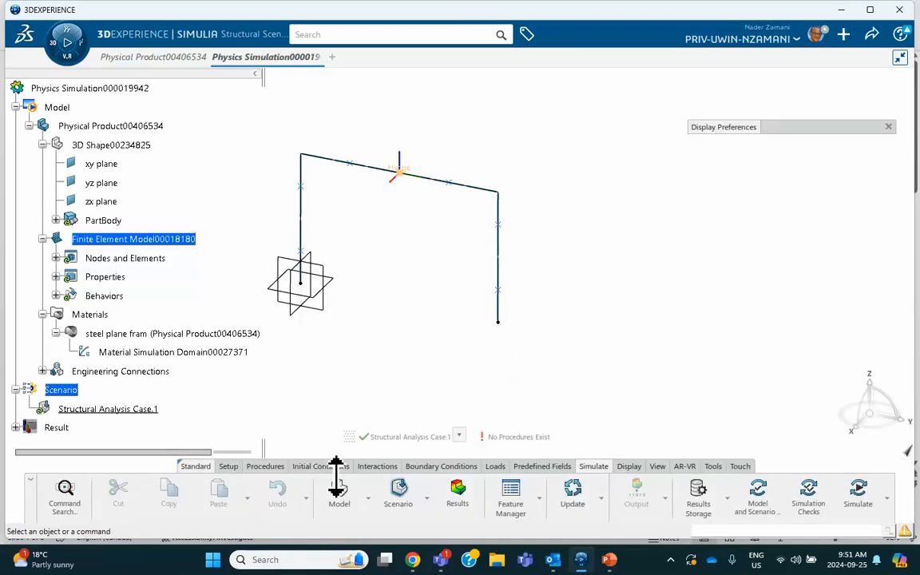
- Add a static perturbation step to the analysis case with the default settings
left_click(265, 466)
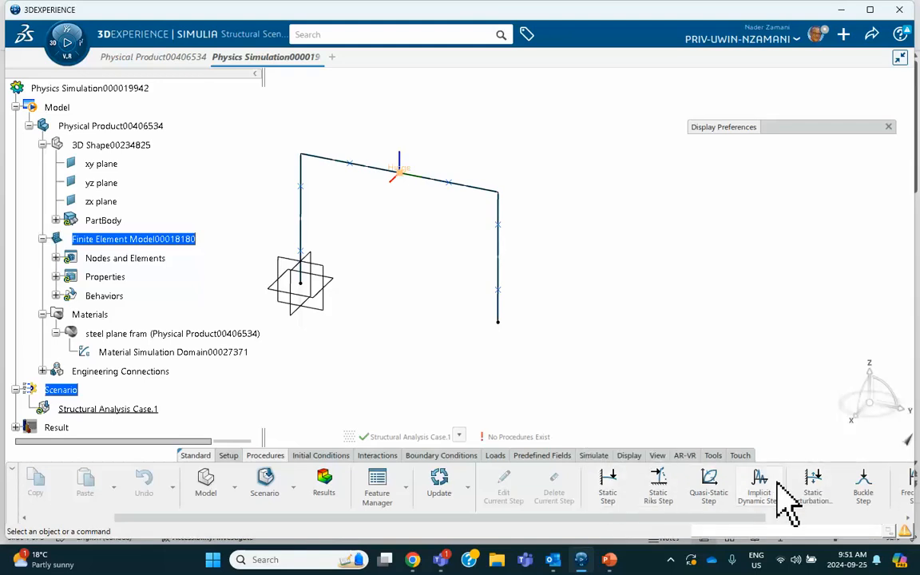
left_click(813, 484)
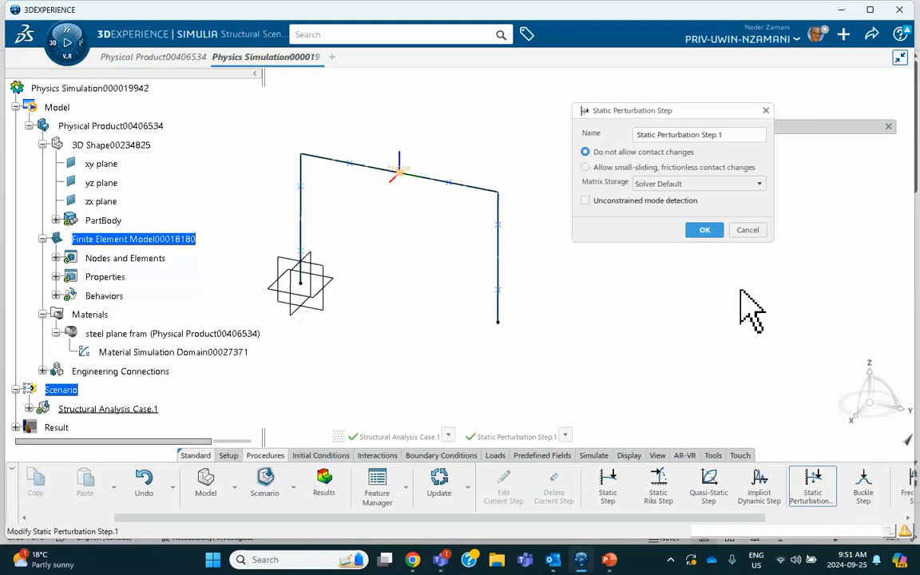
left_click(702, 231)
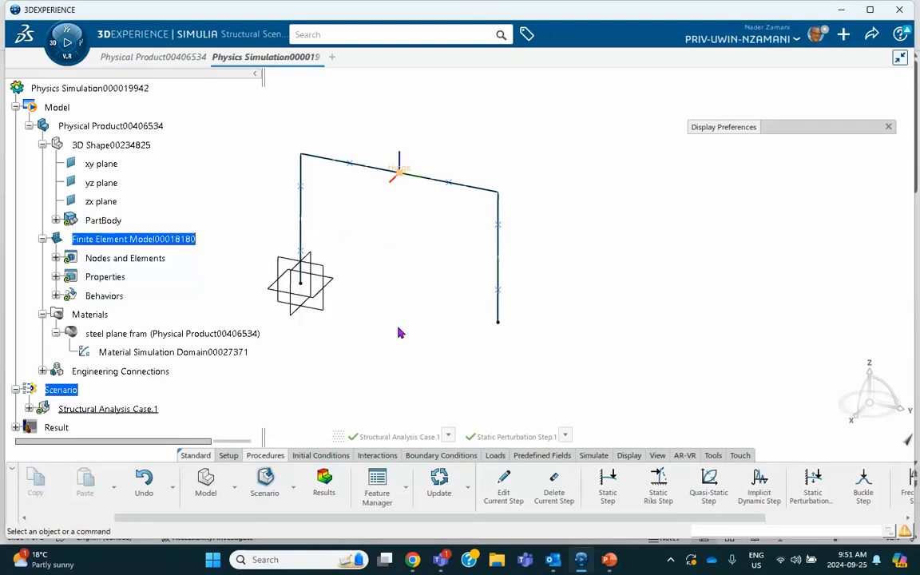
- Review the PowerPoint slides showing the frame's supports and the notes on connector vertices and side forces, and return to 3DEXPERIENCE
left_click(609, 559)
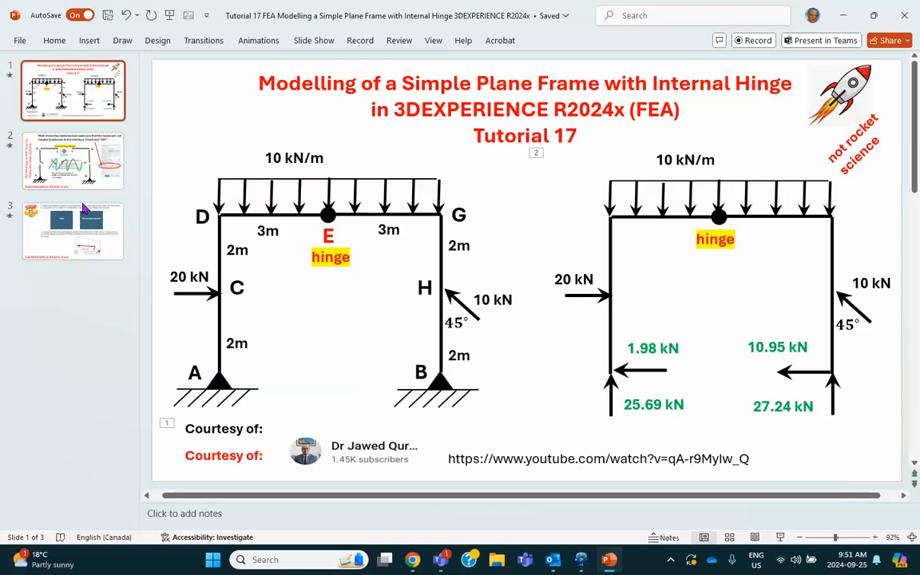
left_click(84, 213)
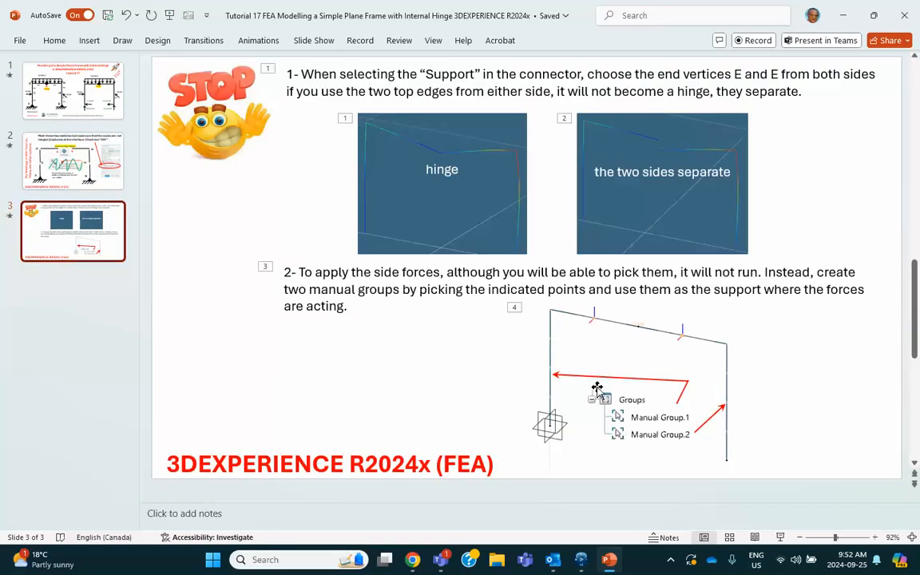
left_click(843, 15)
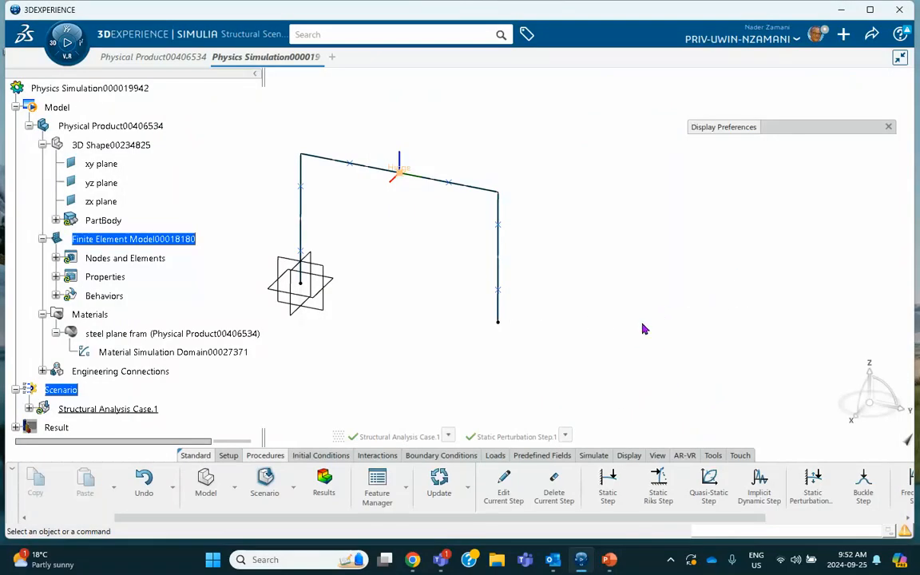
- Apply a fixed displacement to the base vertex of the Join.1 column, restraining translation in X, Y and Z
left_click(435, 459)
left_click(662, 499)
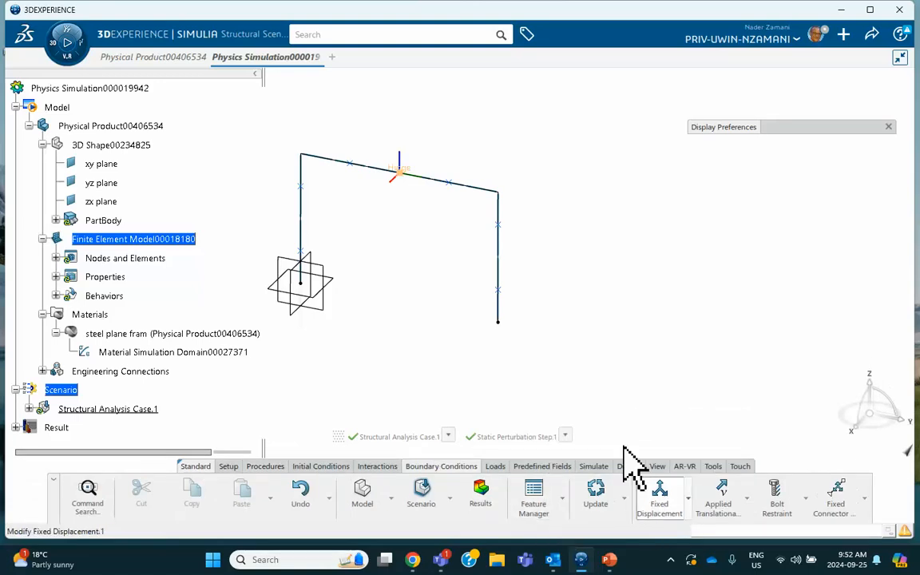
left_click(305, 285)
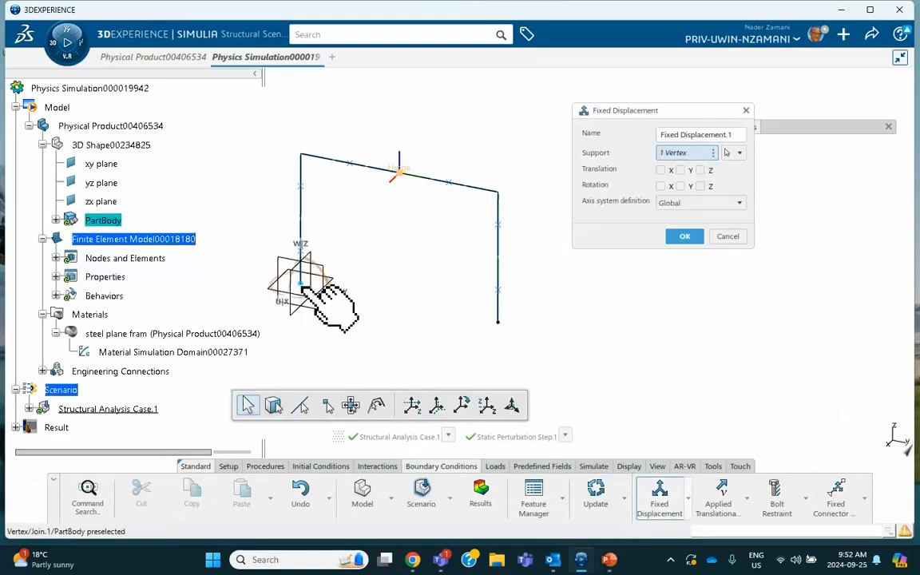
left_click(661, 170)
left_click(680, 170)
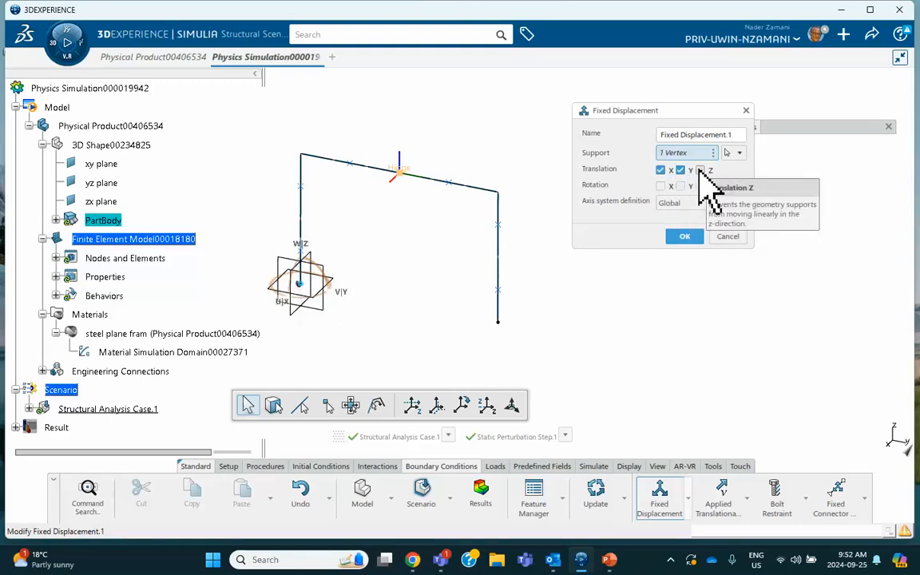
left_click(699, 170)
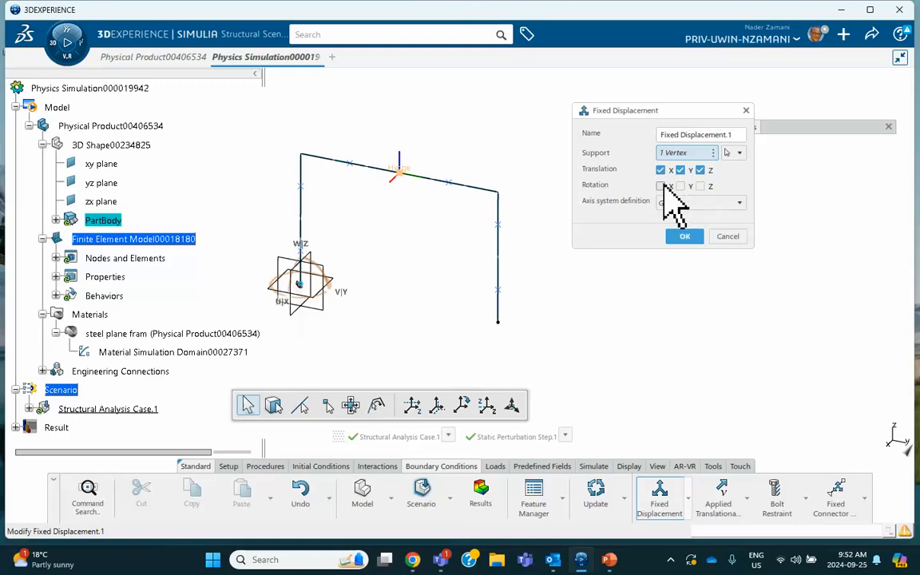
left_click(684, 236)
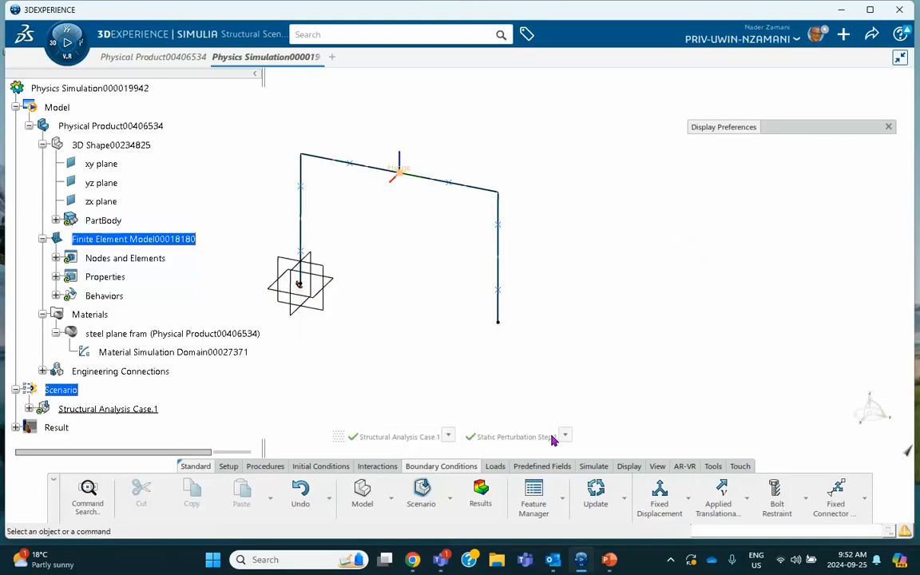
- Edit Fixed Displacement.1 to add the base vertex of the Join.2 column to its supports
scroll(140, 275, "down", 3)
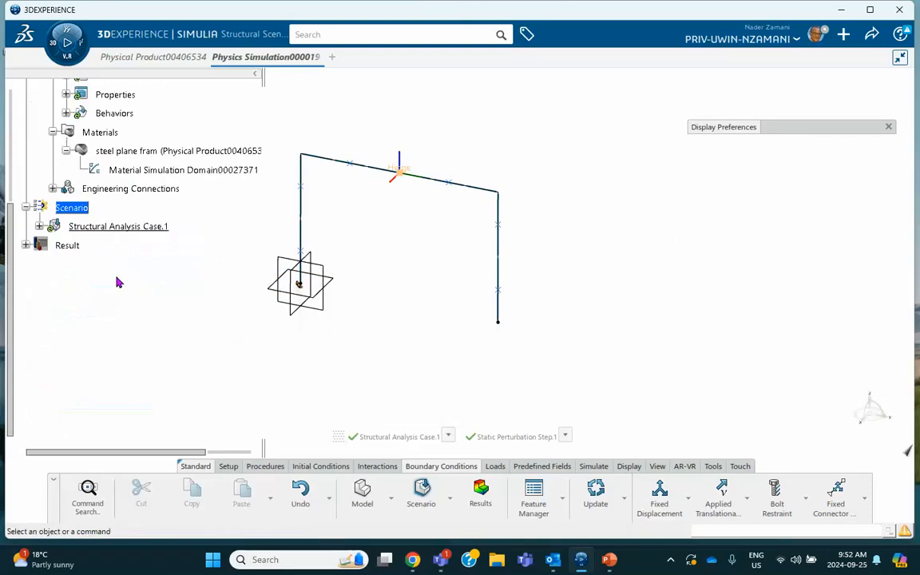
left_click(40, 227)
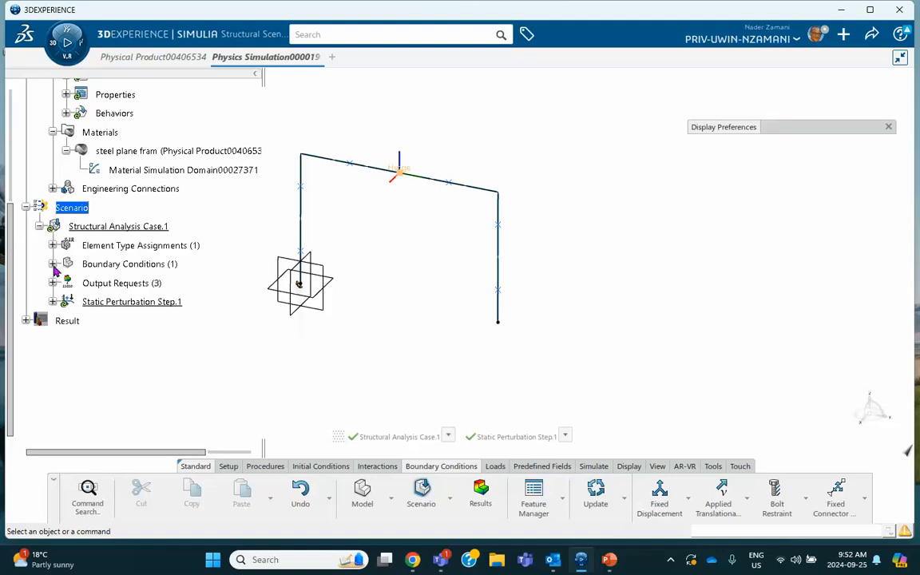
left_click(53, 264)
double_click(152, 282)
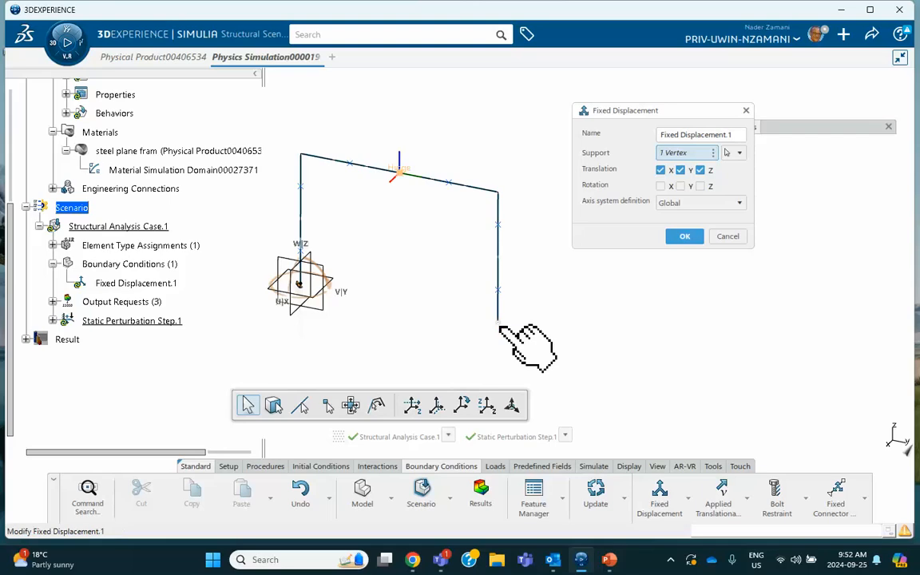
left_click(497, 323)
left_click(687, 236)
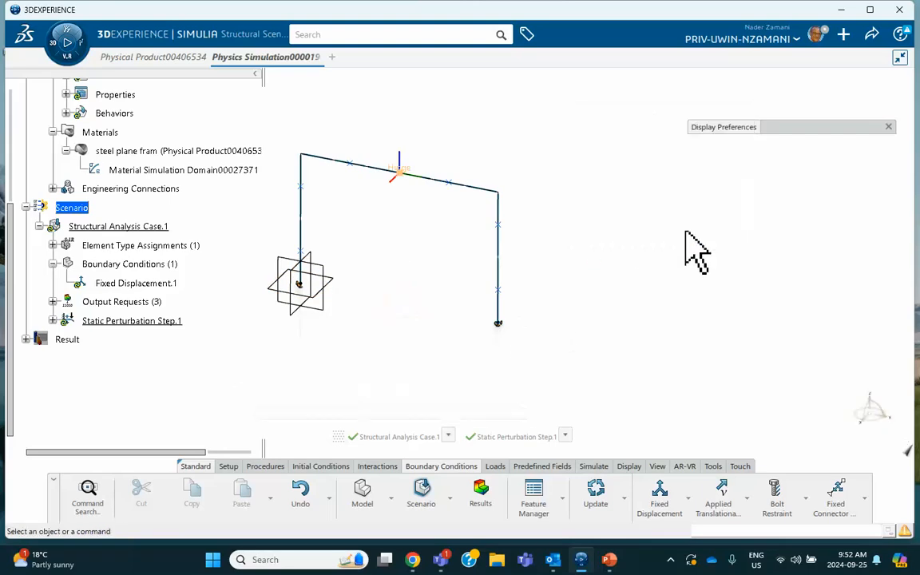
- Apply a force of 20 kN in Y to the mid-height vertex of the Join.1 column
middle_click_drag(437, 251, 550, 277)
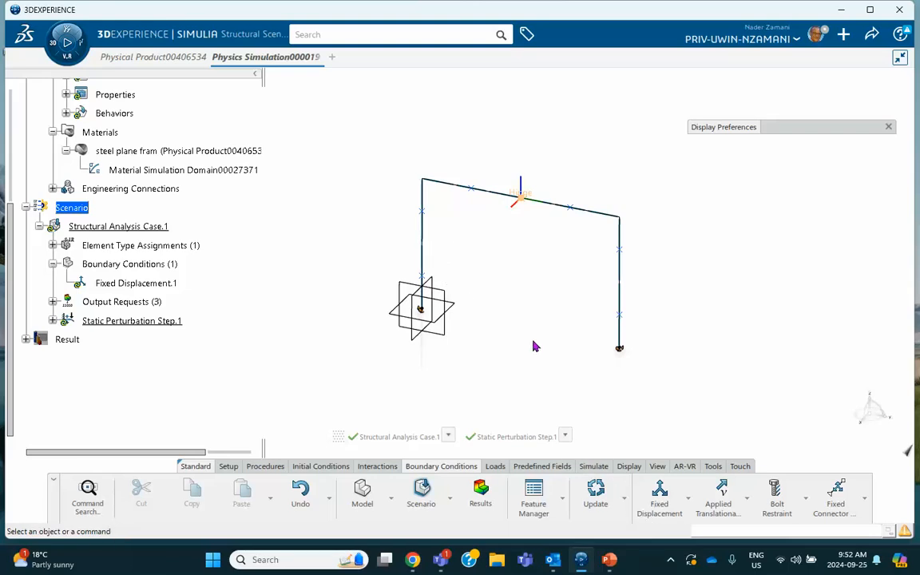
left_click(494, 468)
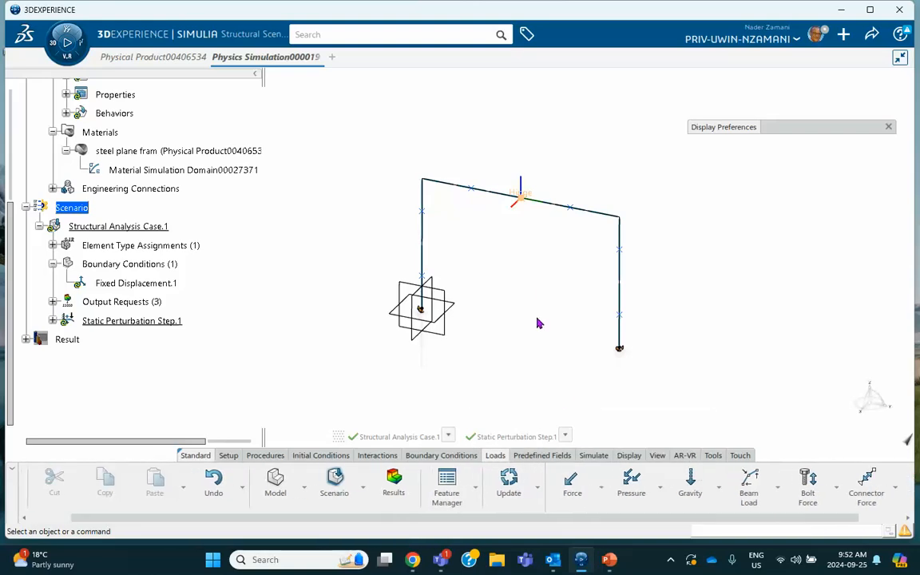
left_click(567, 481)
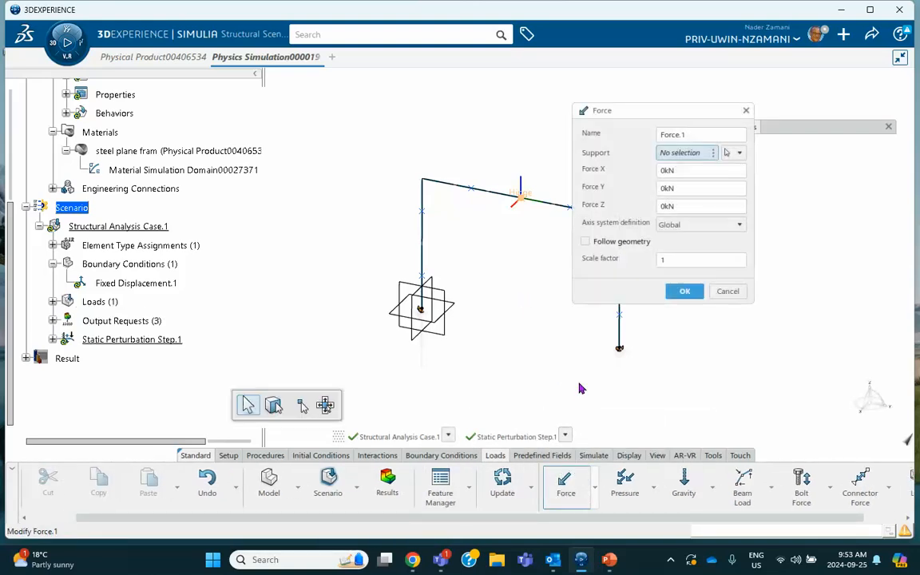
left_click(423, 242)
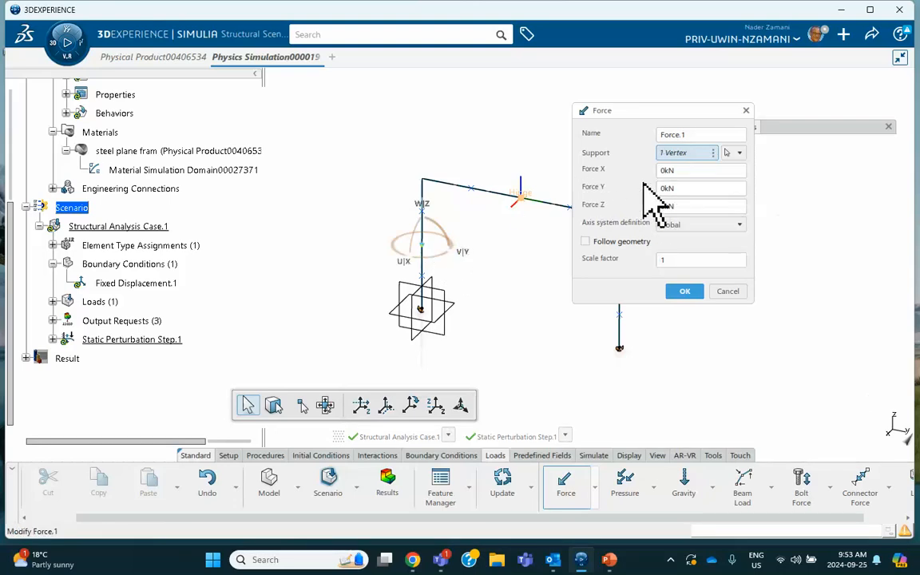
left_click_drag(680, 190, 636, 188)
type("20")
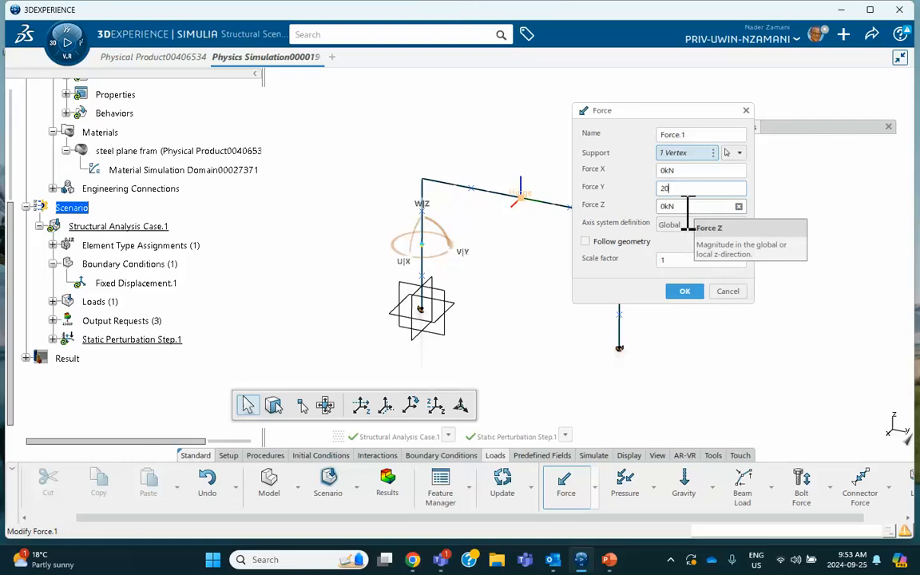
left_click(680, 291)
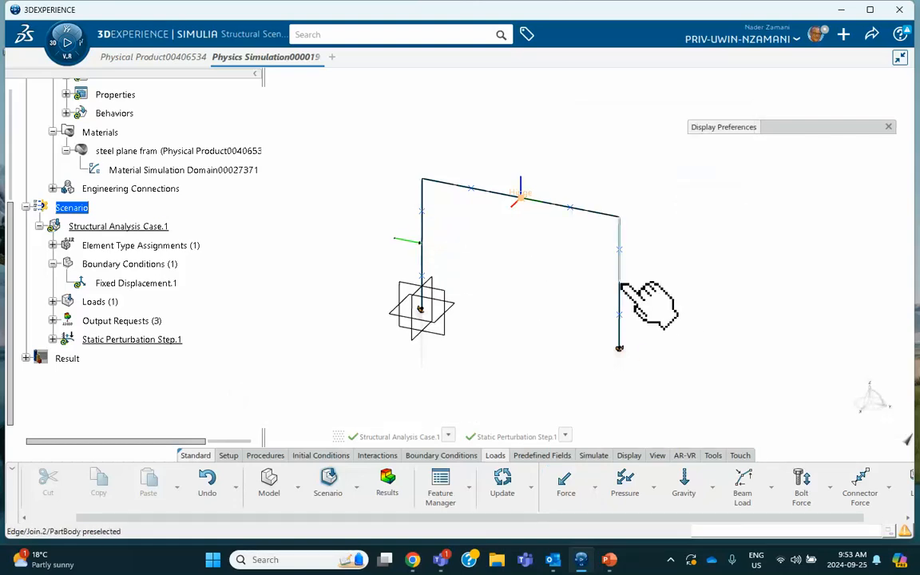
- Apply a second force to the mid-height vertex of the Join.2 column, with Y -7.07 kN and Z 7.07 kN
left_click(566, 481)
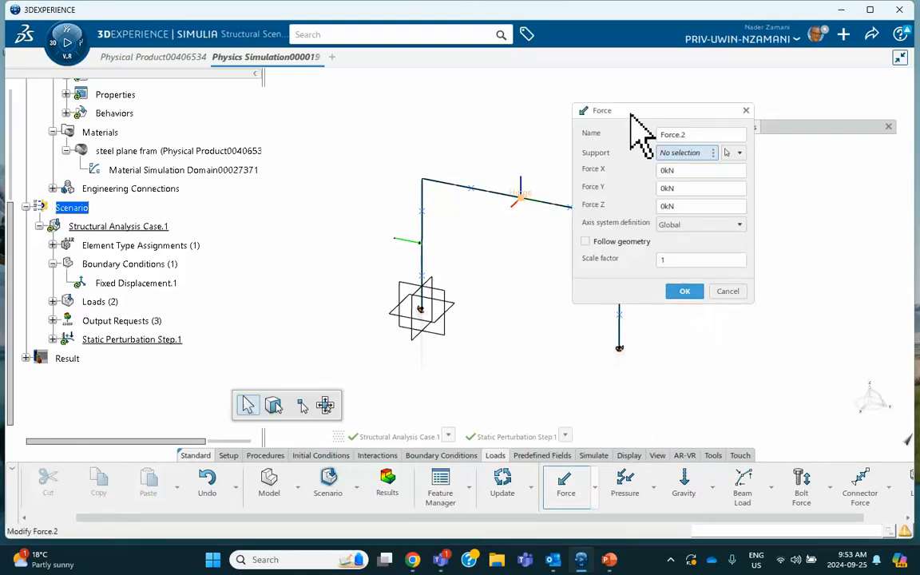
left_click_drag(632, 123, 714, 125)
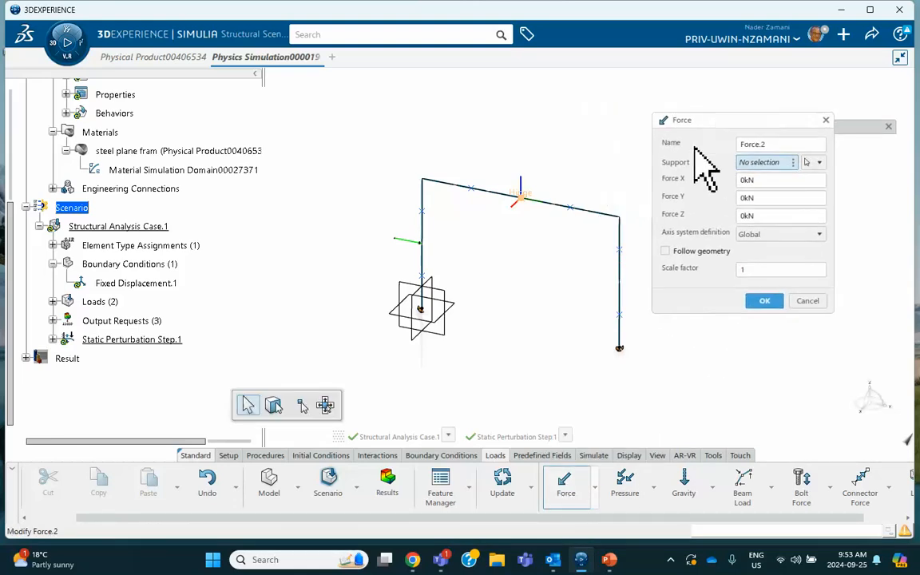
left_click(623, 286)
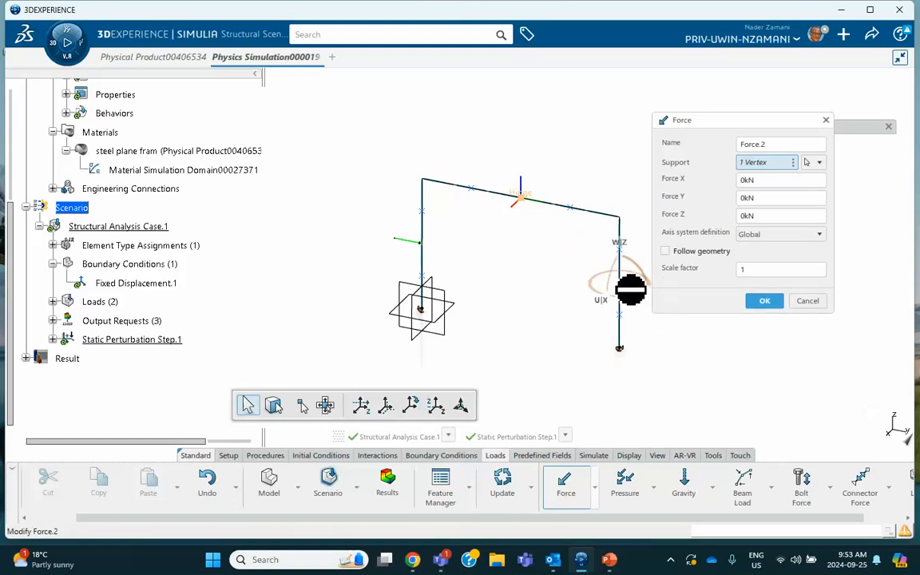
left_click(763, 198)
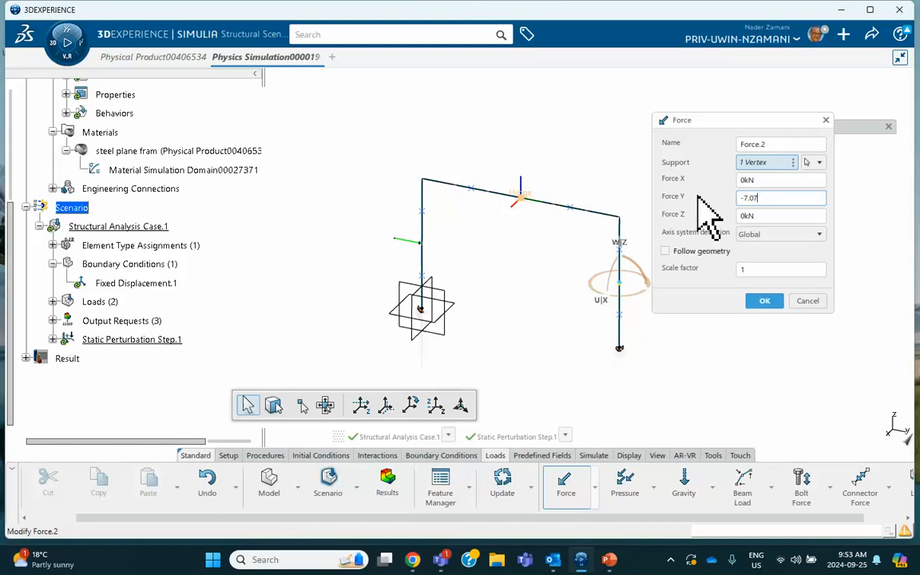
left_click(764, 215)
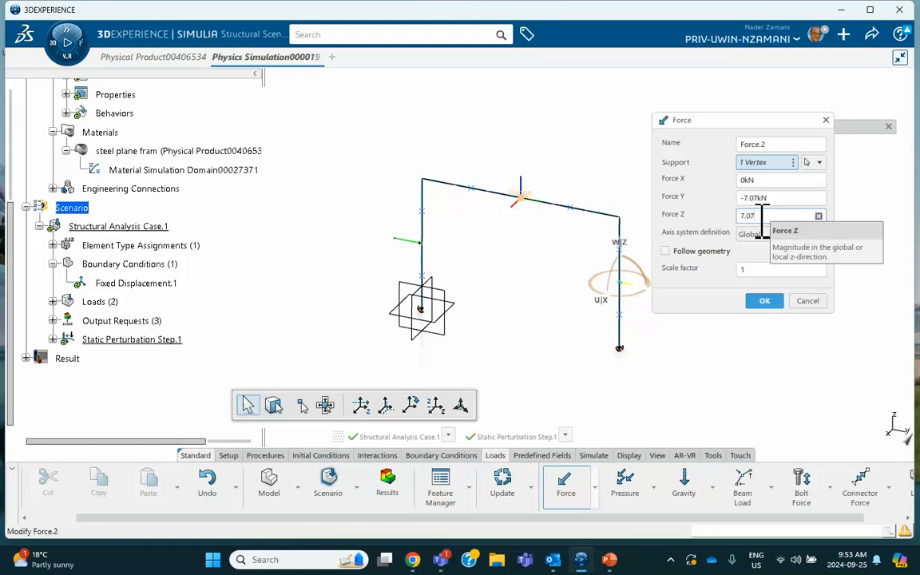
left_click(764, 301)
- Apply a uniform beam load of -10000 N_m in Z to both horizontal edges beside the hinge
middle_click_drag(674, 328, 648, 294)
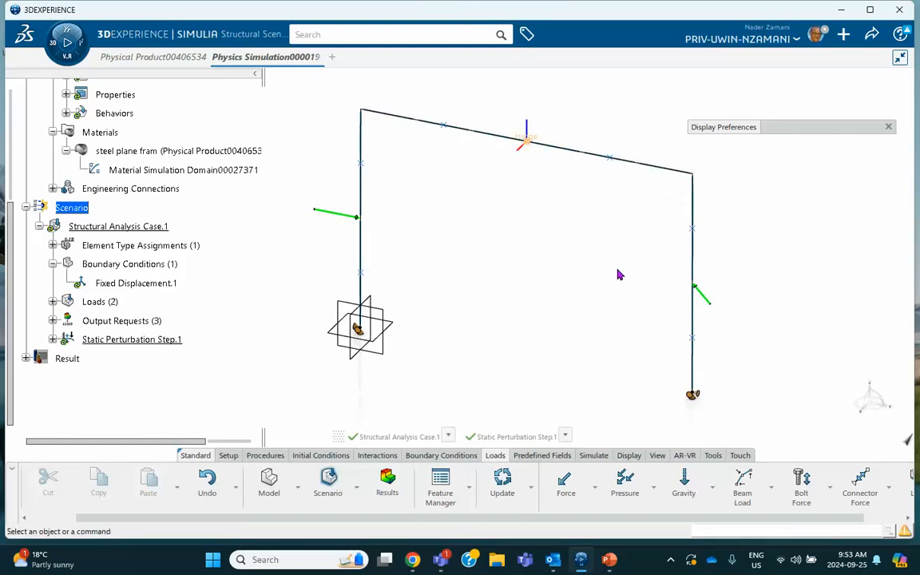
left_click(743, 491)
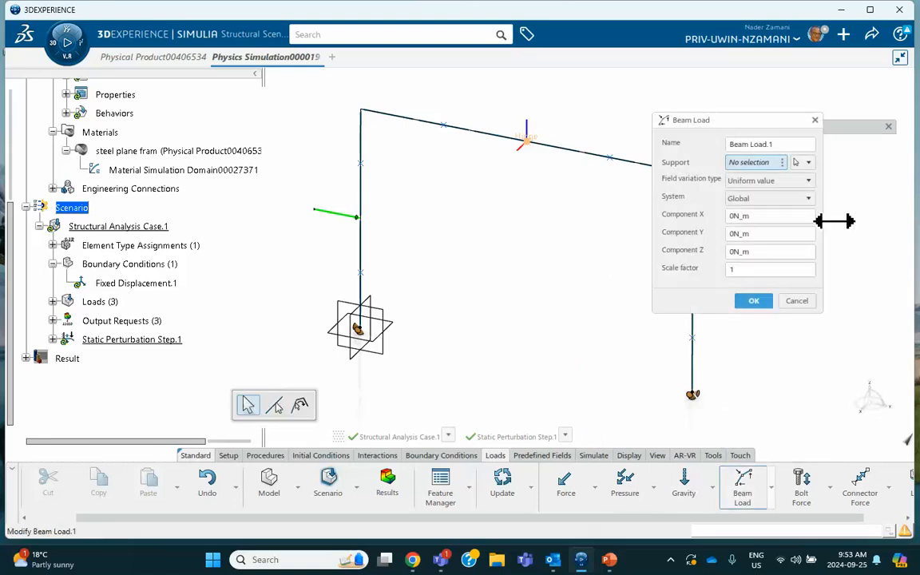
middle_click_drag(582, 217, 534, 239)
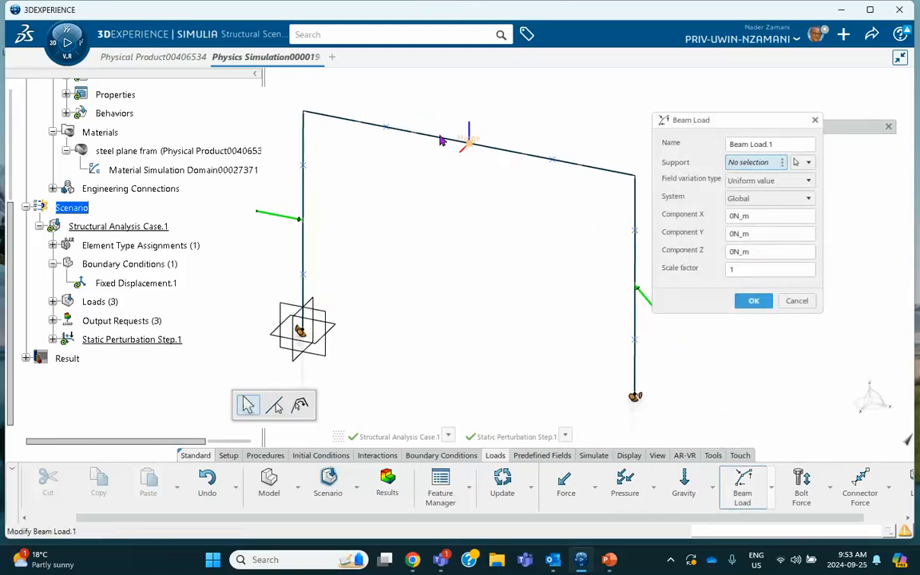
left_click(439, 144)
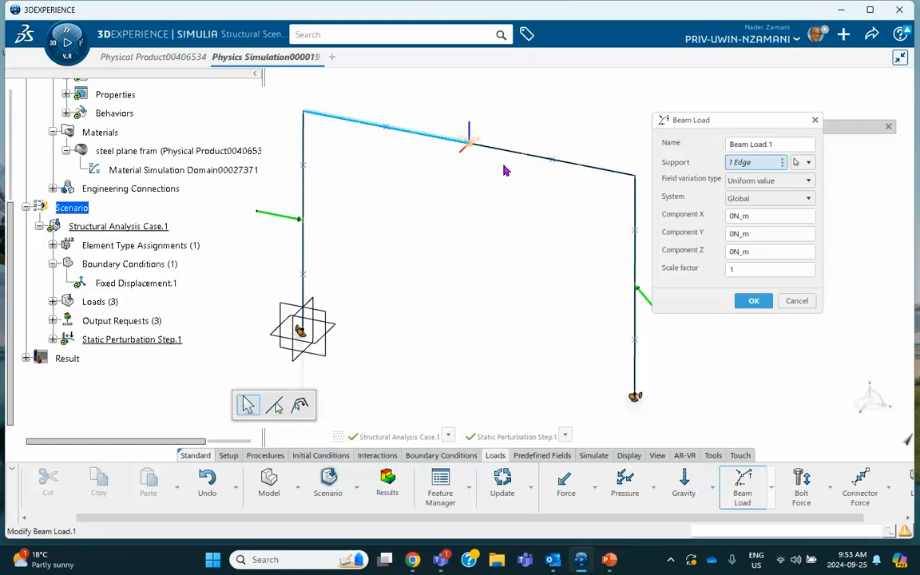
left_click(530, 157)
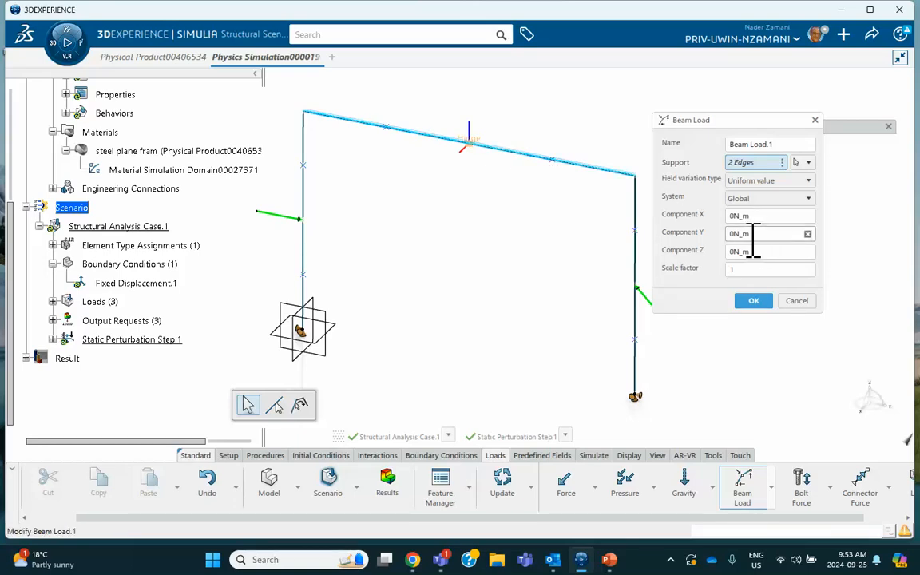
double_click(731, 251)
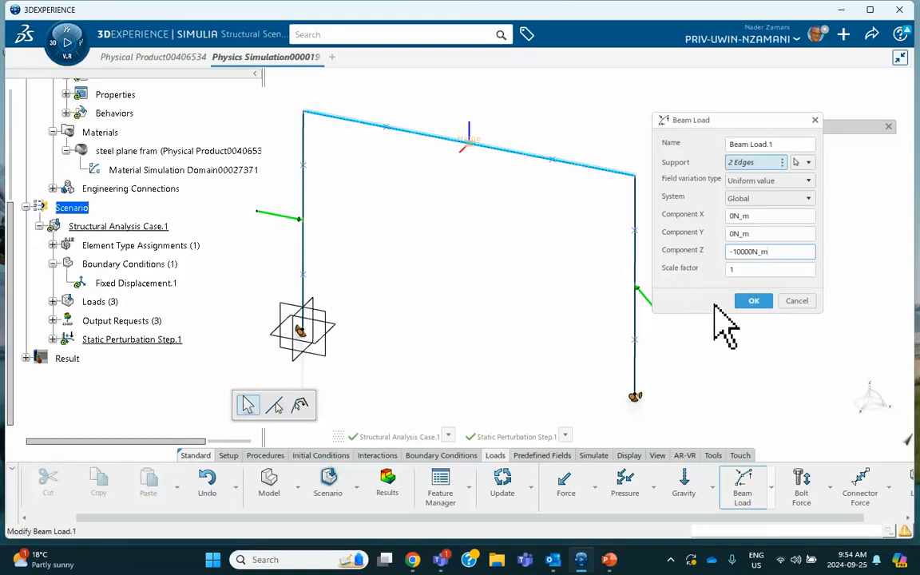
left_click(742, 302)
- Run the model and scenario checks, review the diagnostics for the two forces, and close the reports
middle_click_drag(523, 232, 524, 303)
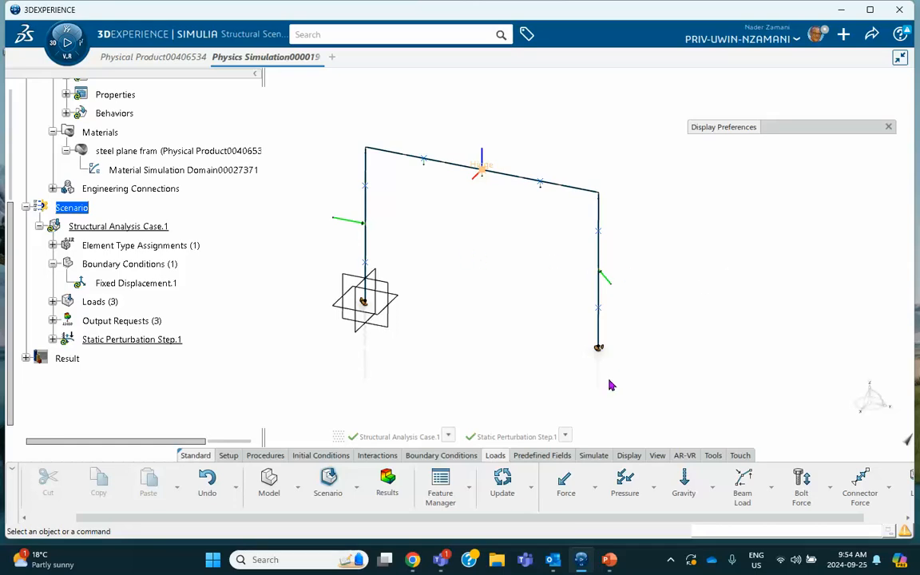
left_click(592, 456)
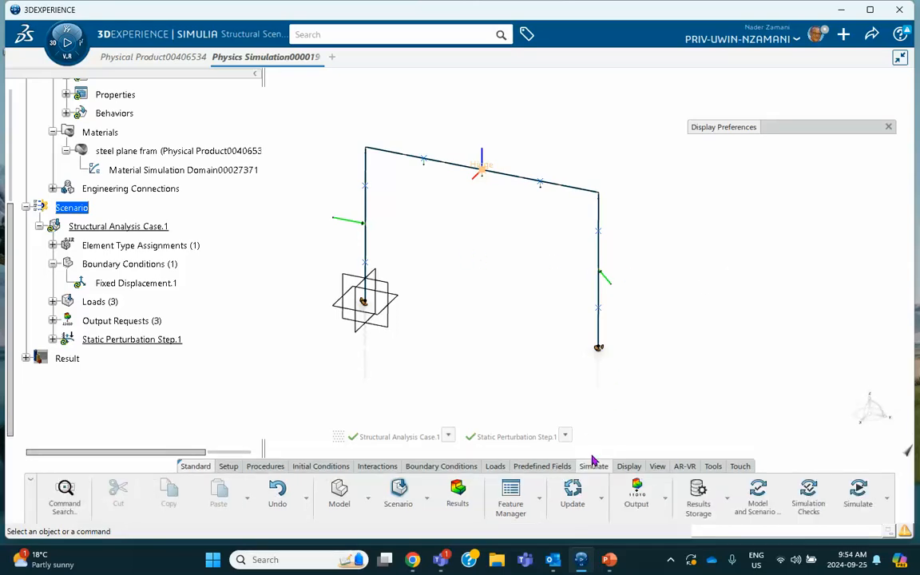
left_click(759, 499)
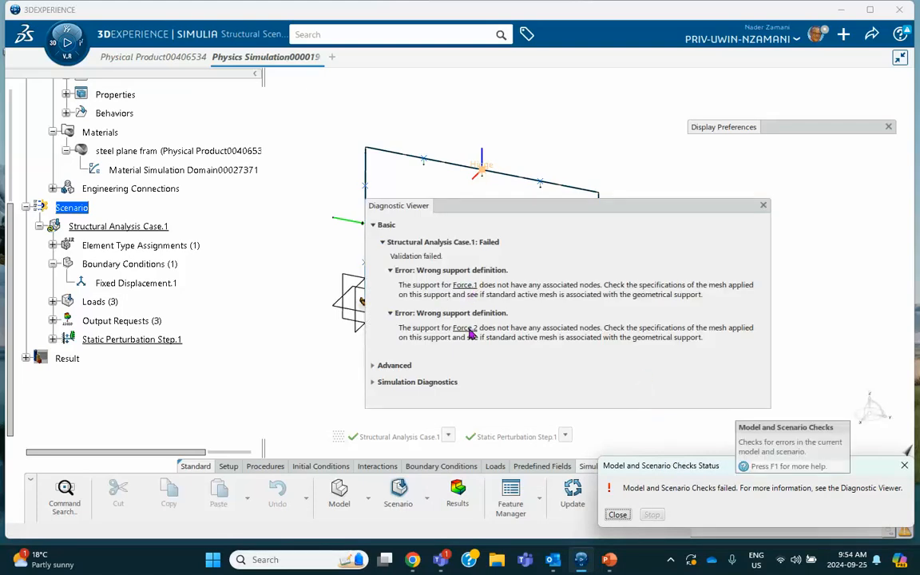
left_click(762, 206)
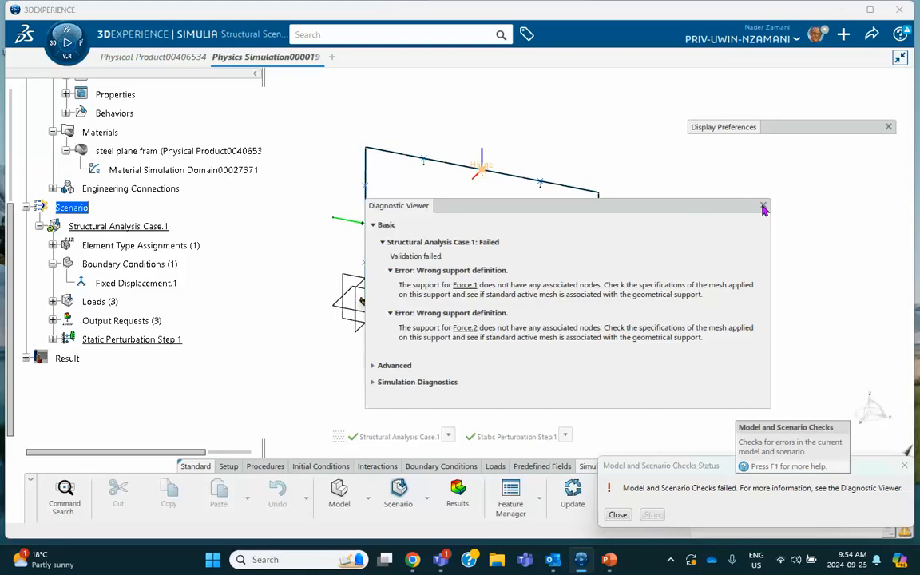
left_click(617, 515)
left_click(763, 206)
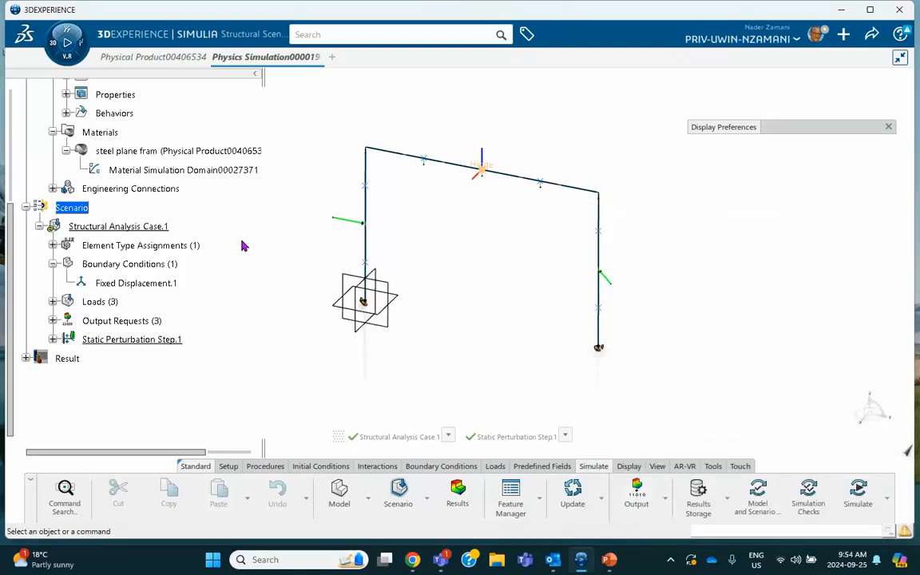
- Switch from the scenario back to Structural Model Creation for Finite Element Model00018180
scroll(191, 245, "up", 5)
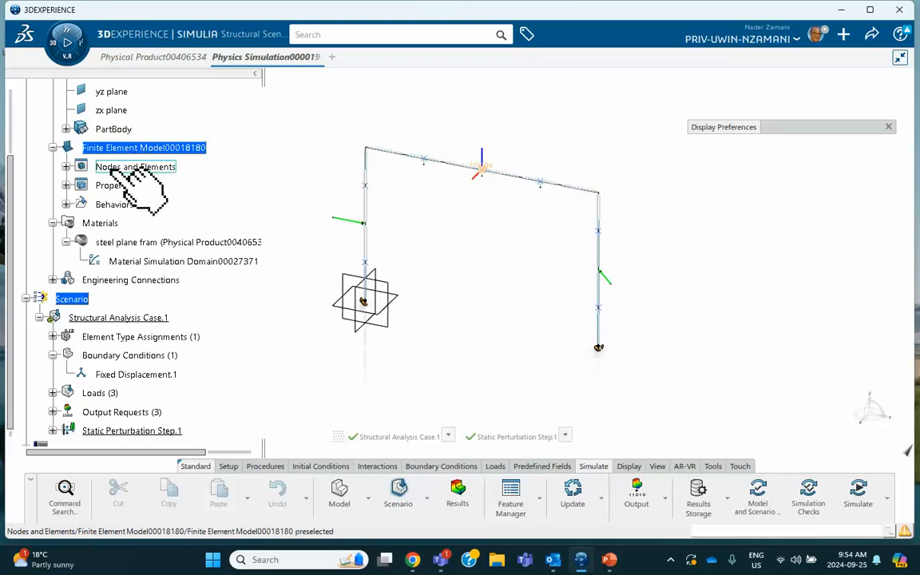
left_click(60, 40)
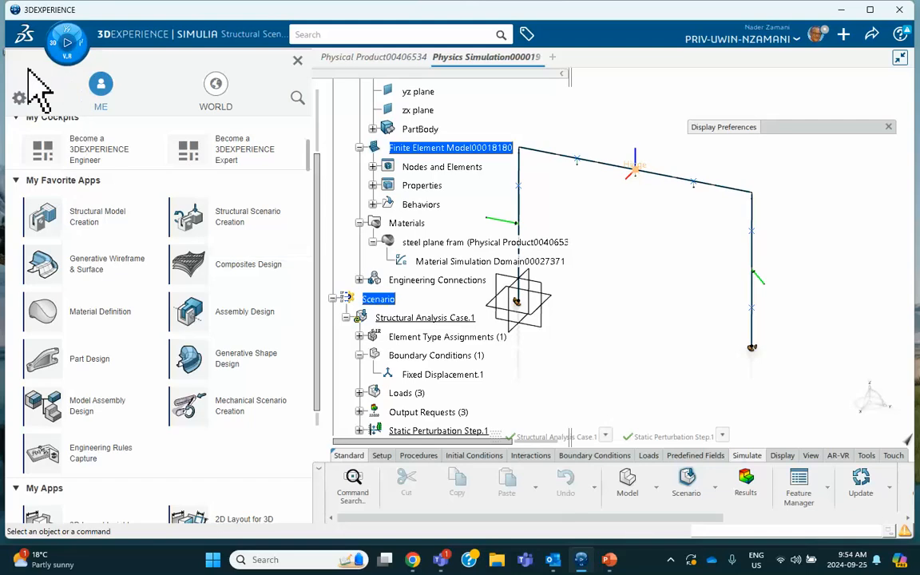
left_click(297, 60)
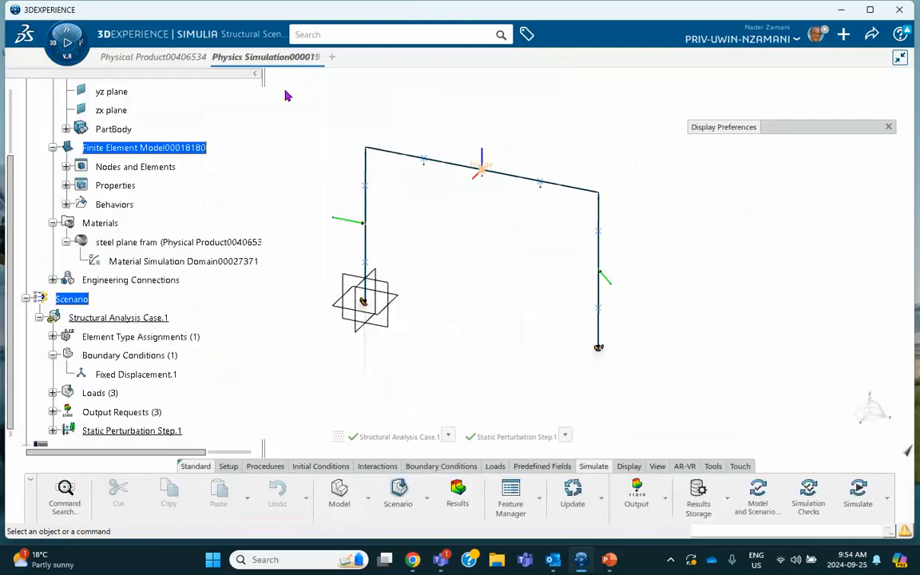
left_click(341, 493)
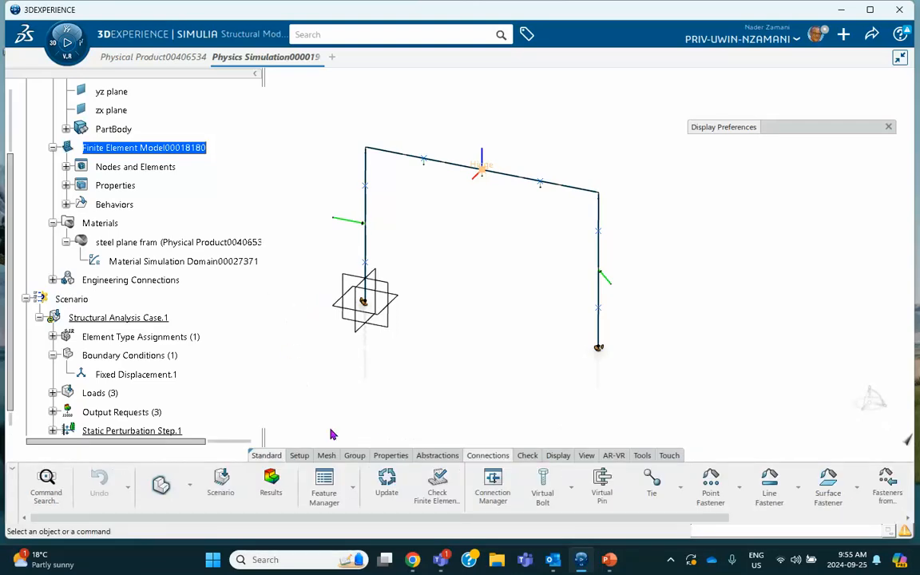
- Create a manual node group named "left node" containing the mid-height node of the Join.1 column
left_click(354, 456)
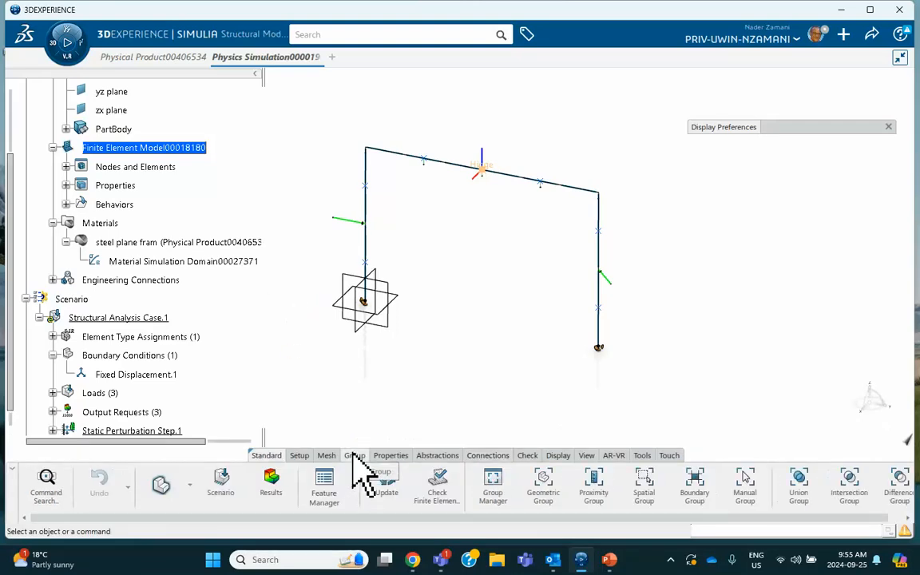
left_click(745, 485)
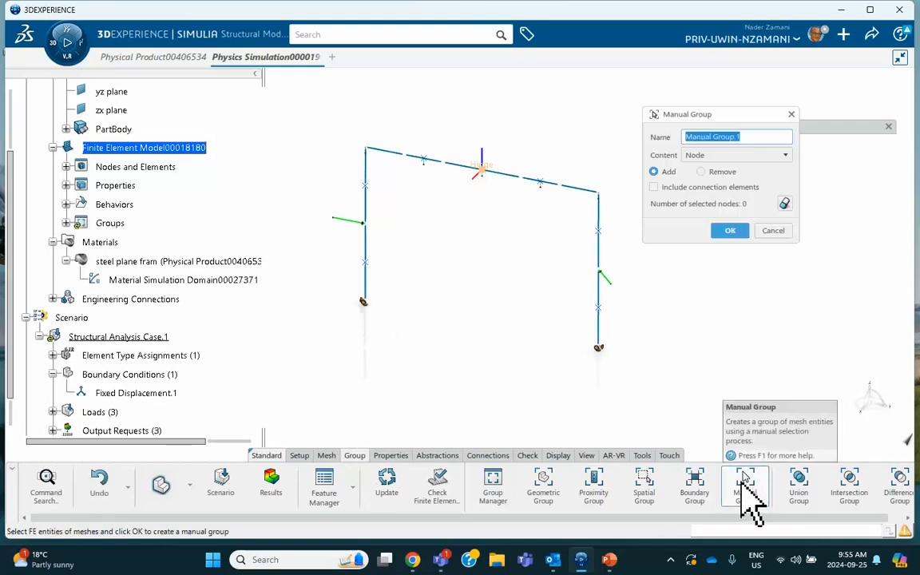
left_click(365, 224)
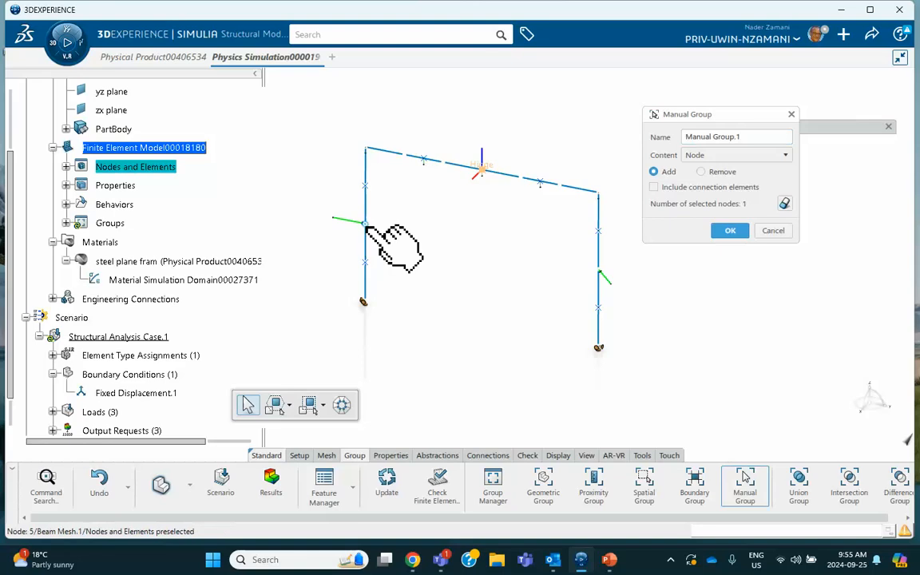
triple_click(743, 138)
key("BackSpace")
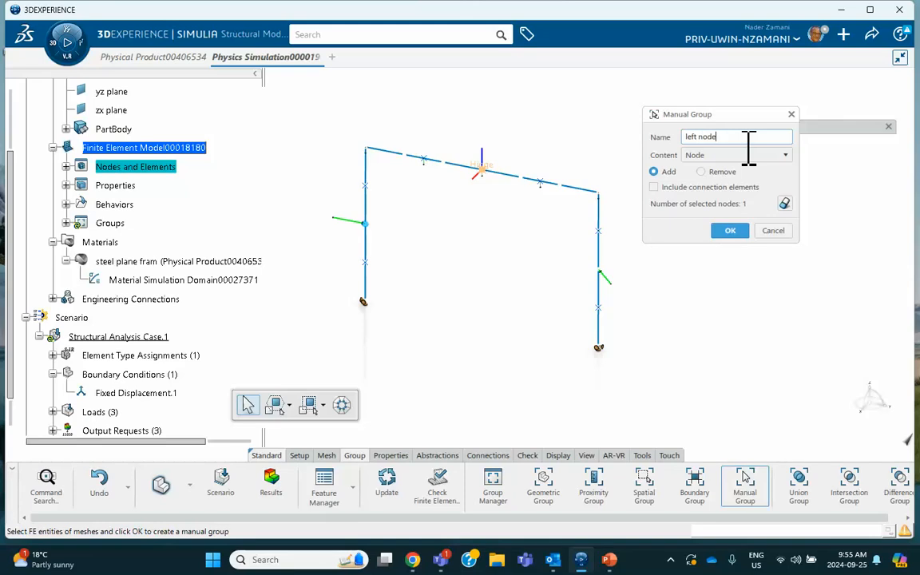
left_click(730, 230)
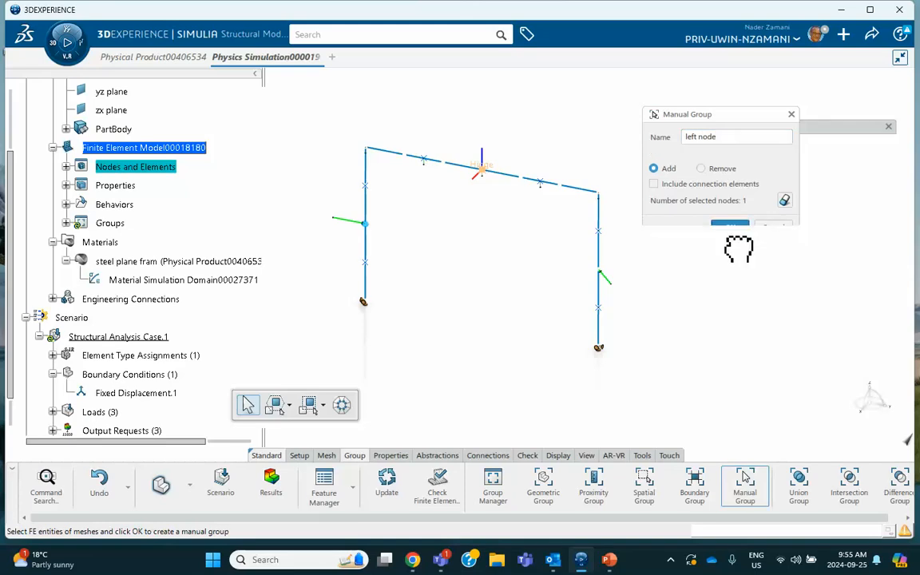
- Create a manual node group named "right node" containing the mid-height node of the column opposite the "left node" group
left_click(747, 487)
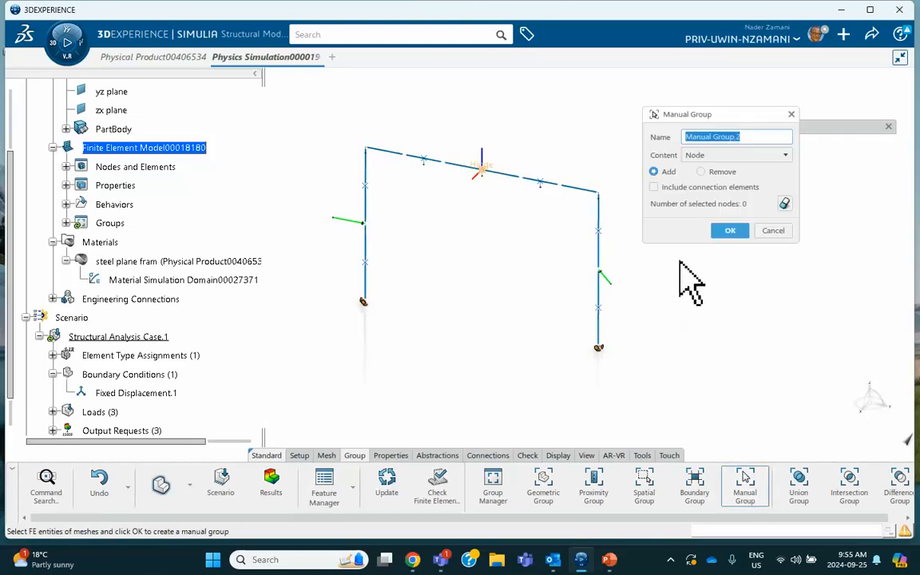
left_click(599, 273)
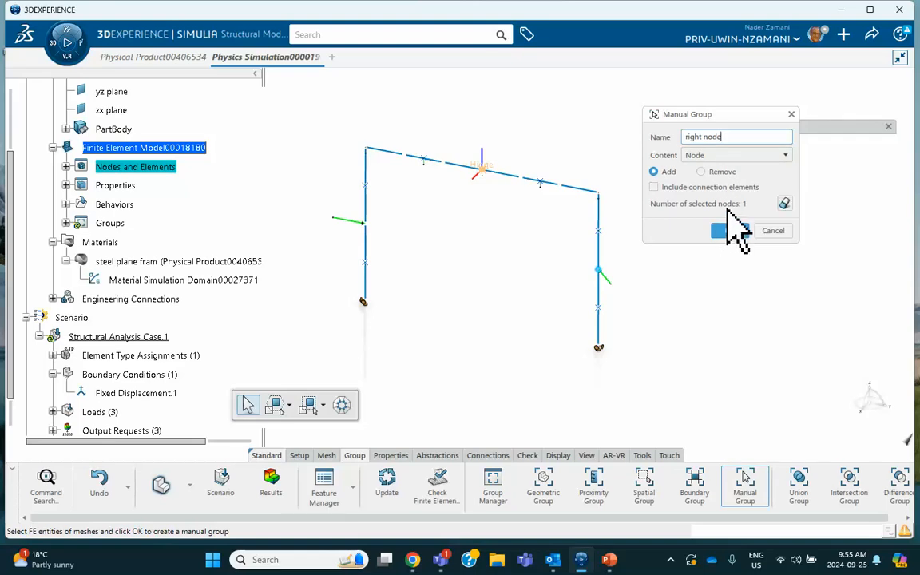
left_click(730, 231)
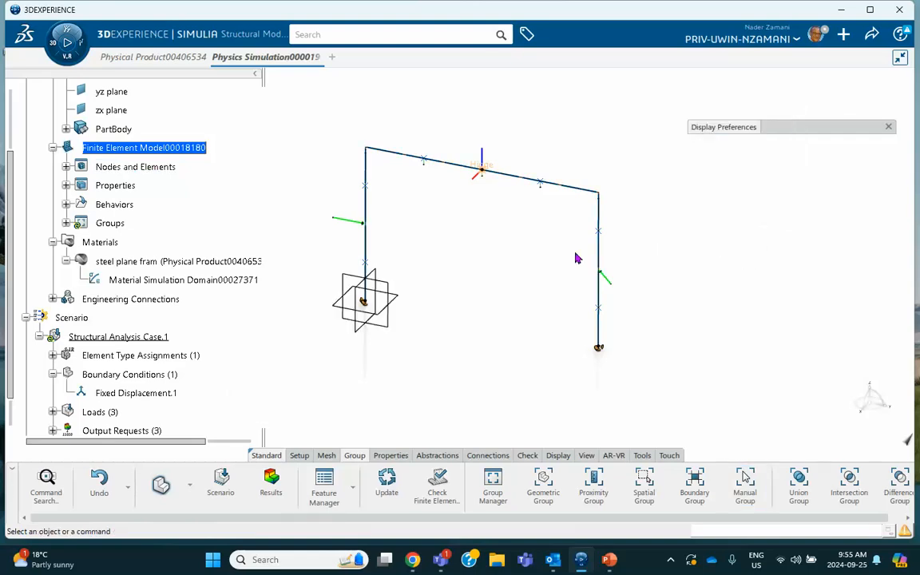
- Return to the structural scenario and replace the vertex support of Force.1 with the "left node" group
left_click(228, 495)
scroll(213, 213, "down", 3)
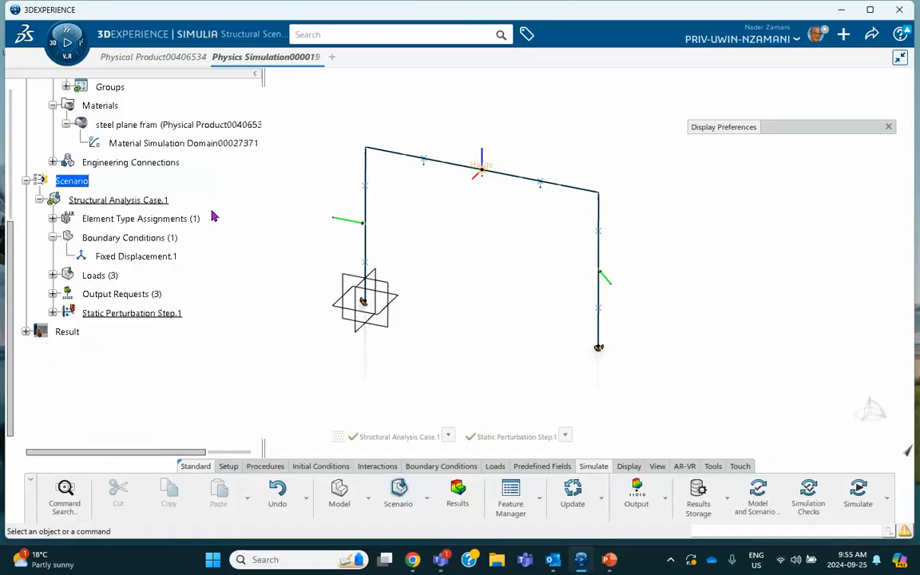
left_click(52, 275)
double_click(120, 296)
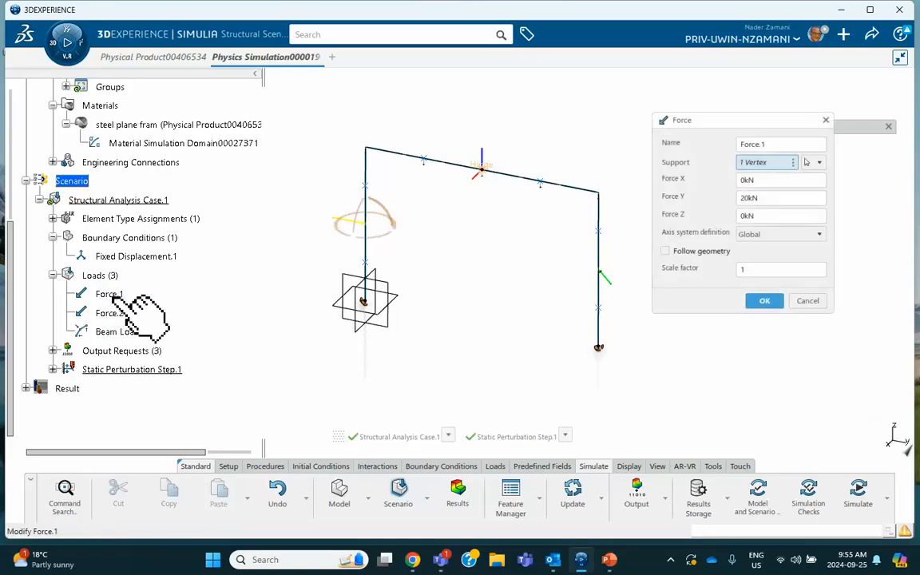
right_click(774, 163)
left_click(799, 202)
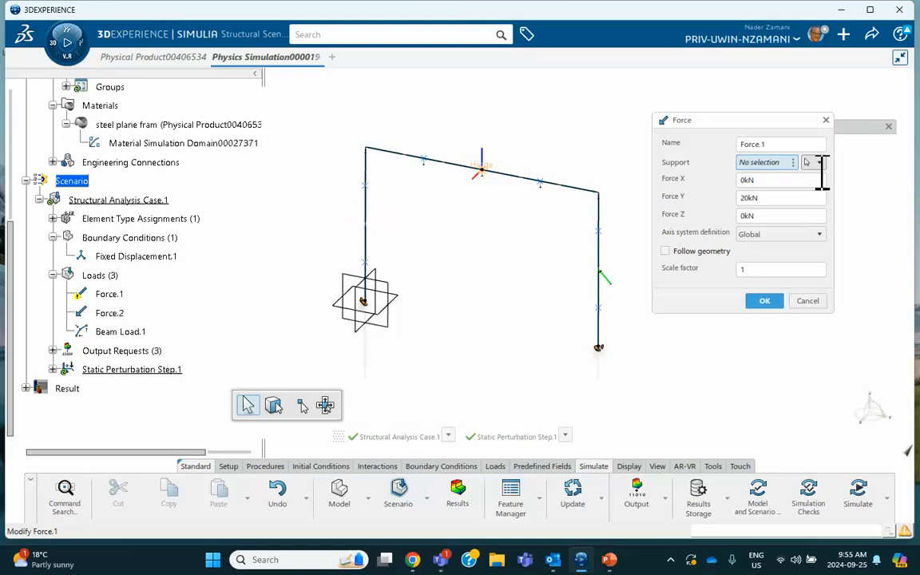
left_click(818, 163)
left_click(832, 204)
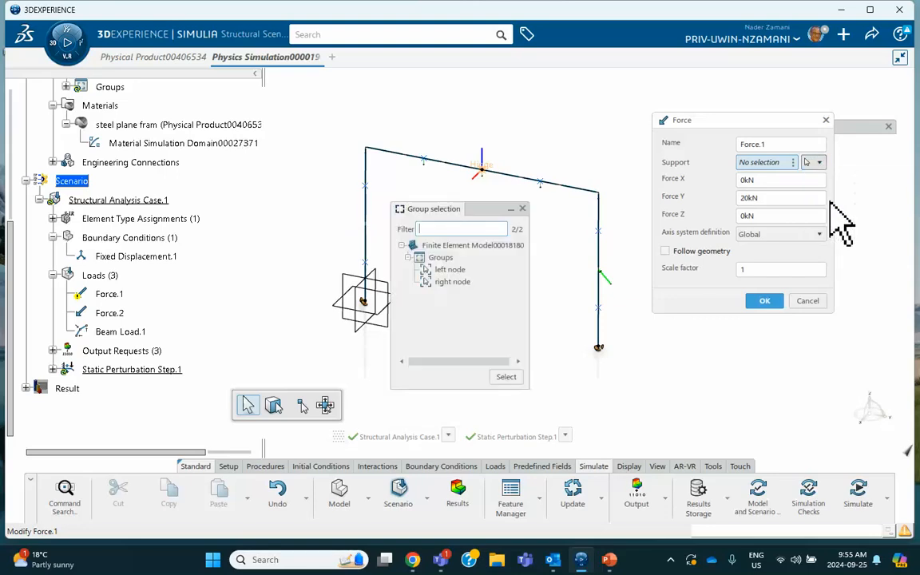
double_click(449, 270)
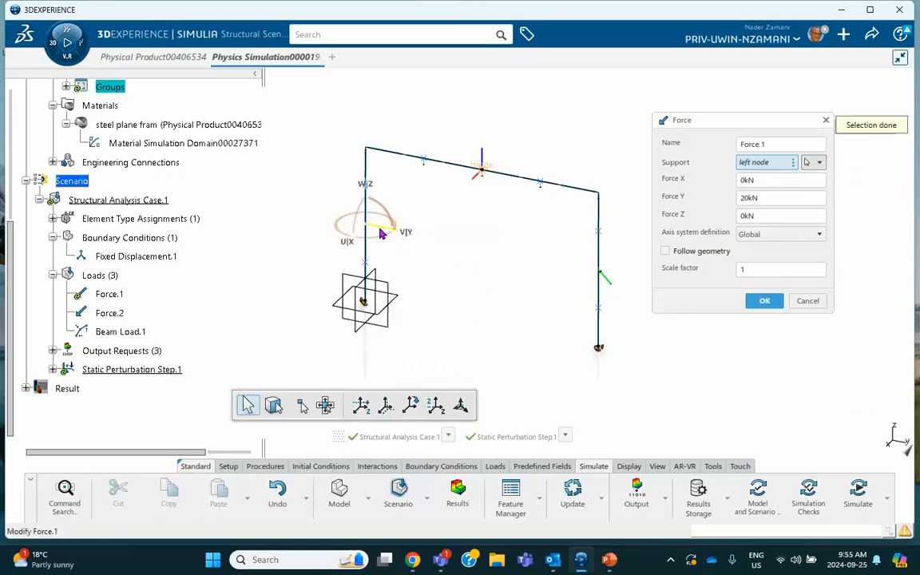
left_click(764, 301)
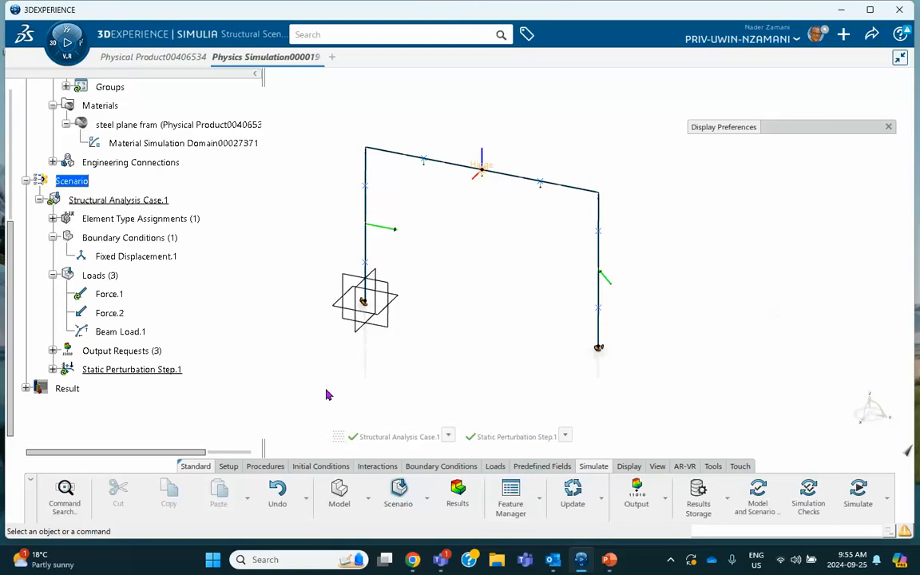
- Replace the vertex support of Force.2 with the "right node" group
double_click(118, 314)
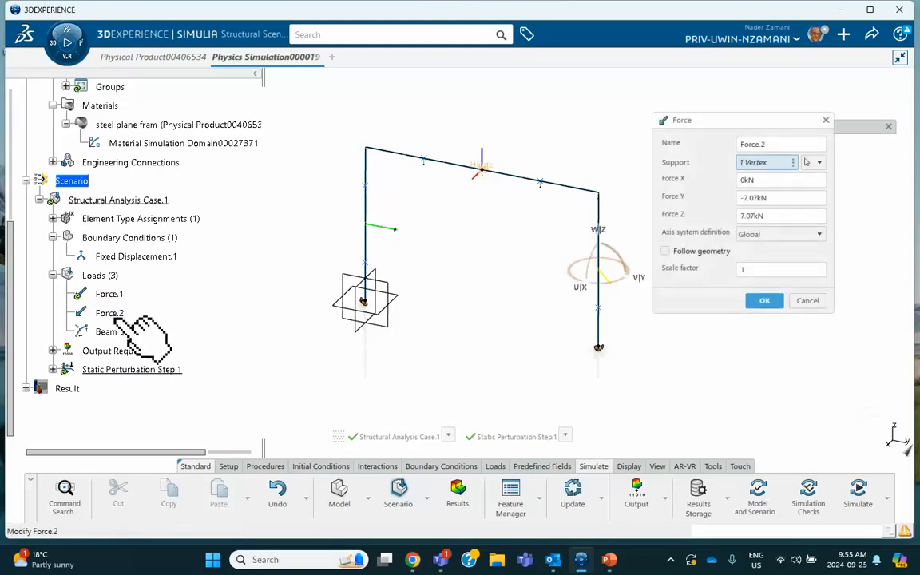
right_click(772, 164)
left_click(801, 209)
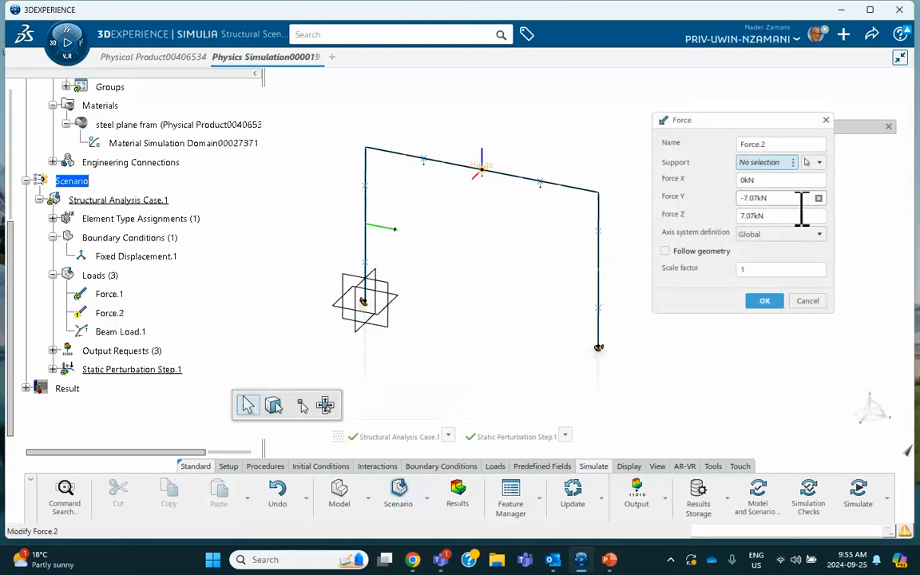
left_click(819, 163)
left_click(825, 204)
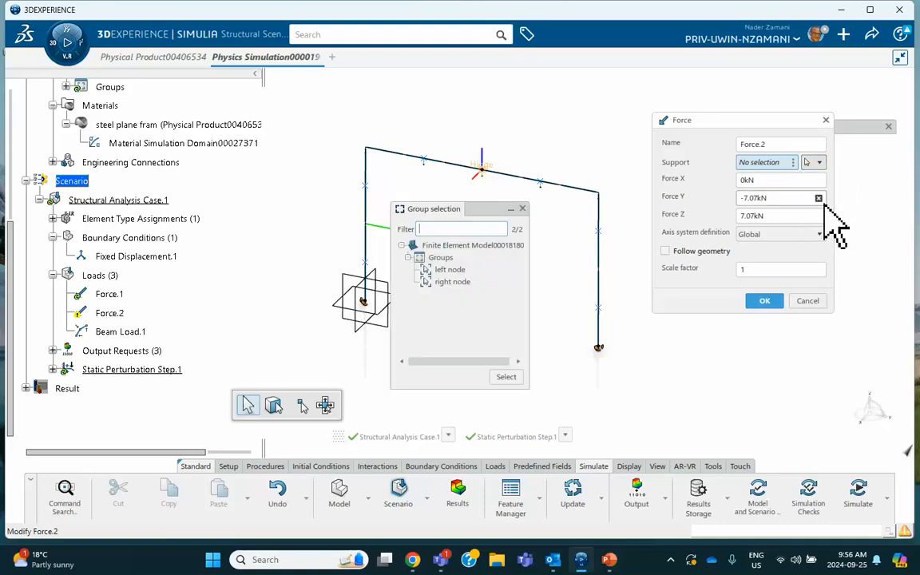
left_click(447, 282)
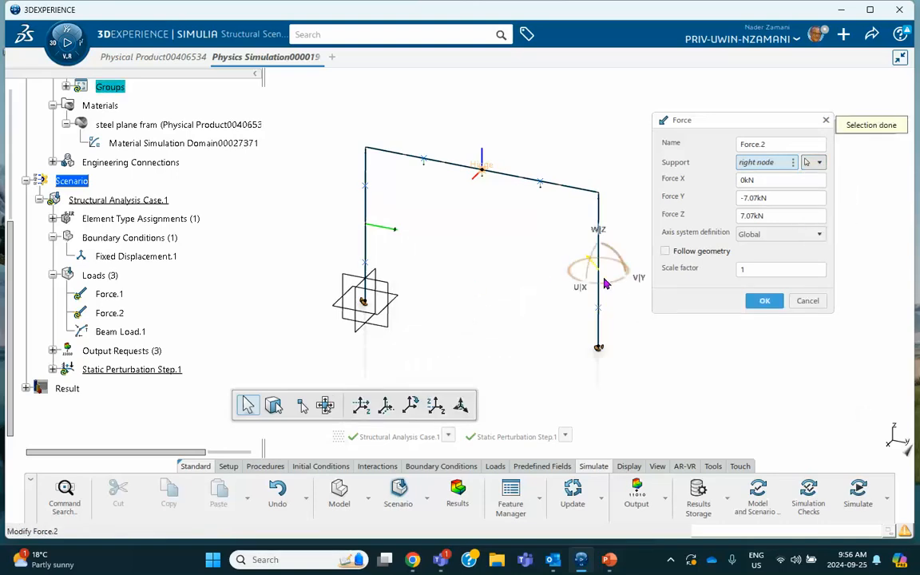
left_click(764, 301)
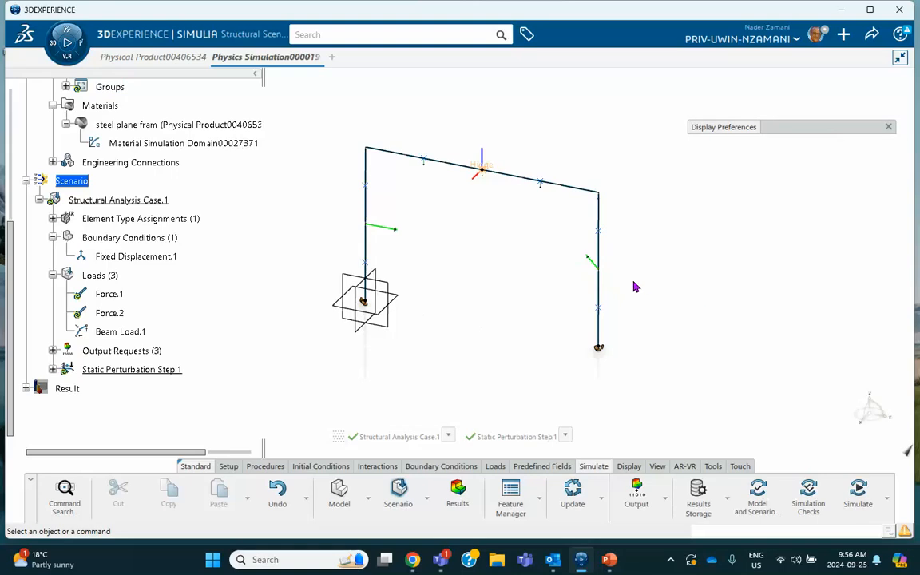
- Run the model and scenario checks and simulate Structural Analysis Case.1 locally on 4 cores, overwriting previous results
left_click(756, 493)
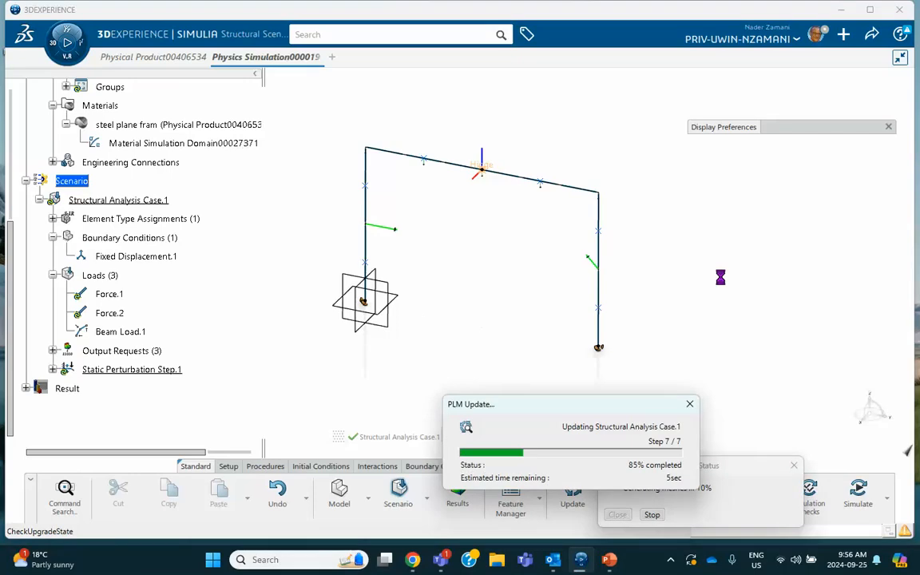
left_click(616, 515)
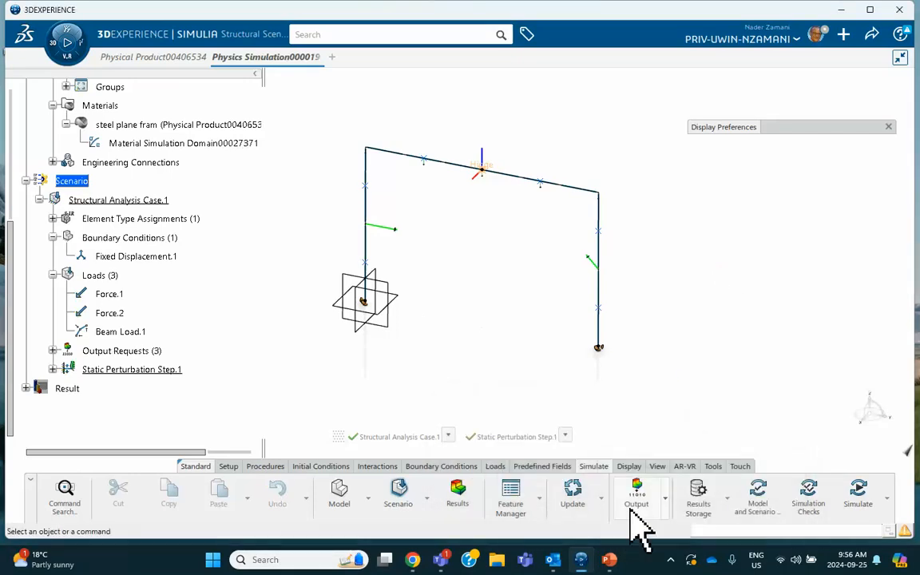
left_click(858, 493)
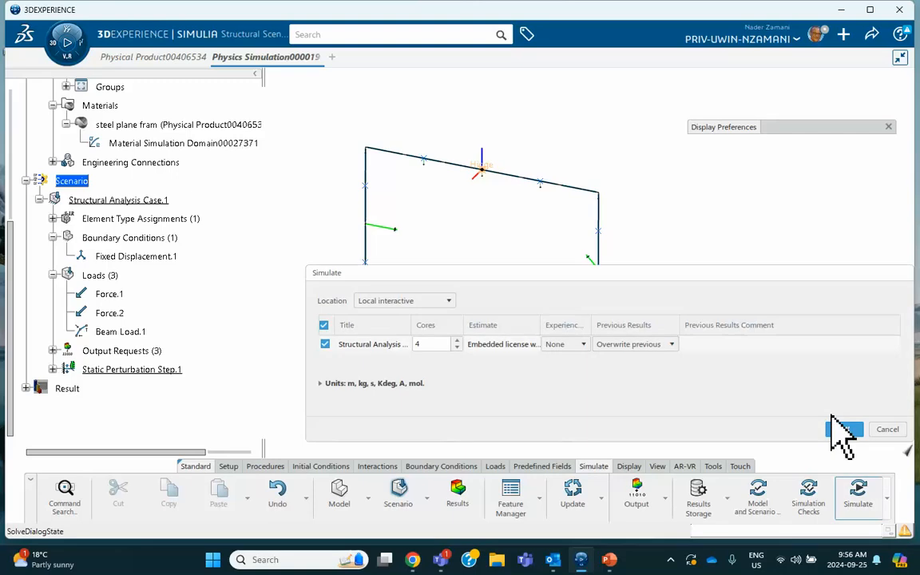
left_click(842, 429)
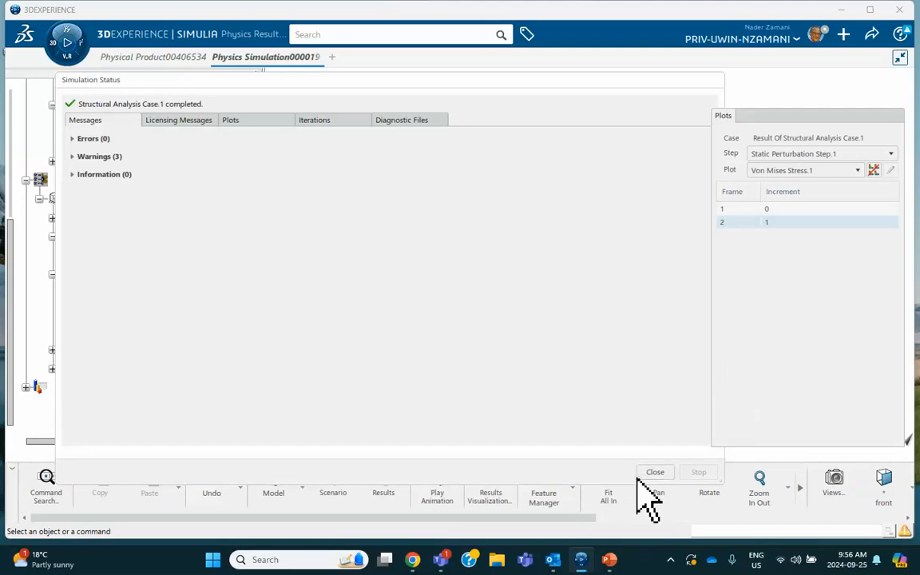
left_click(640, 474)
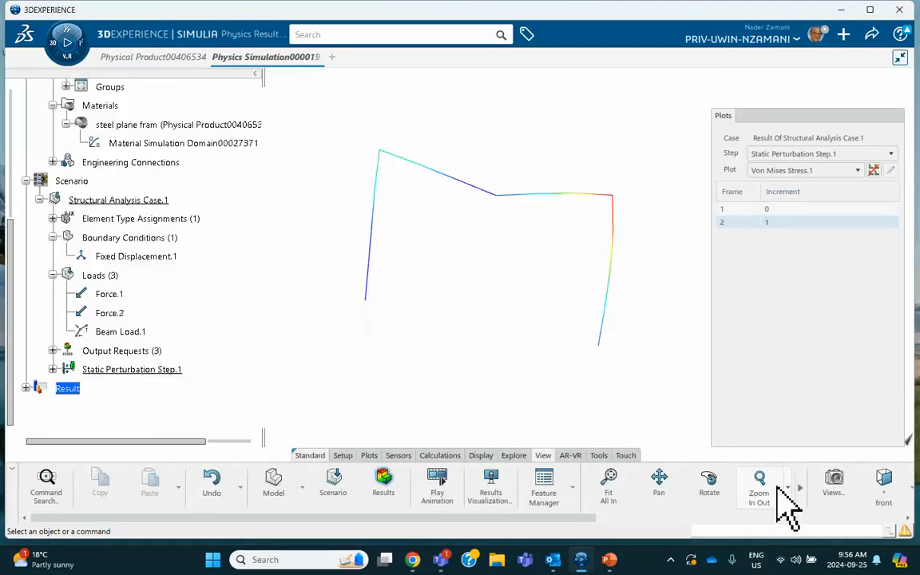
- View the Von Mises stress plot from the front with its legend and inspect the stress along the right column
left_click(884, 496)
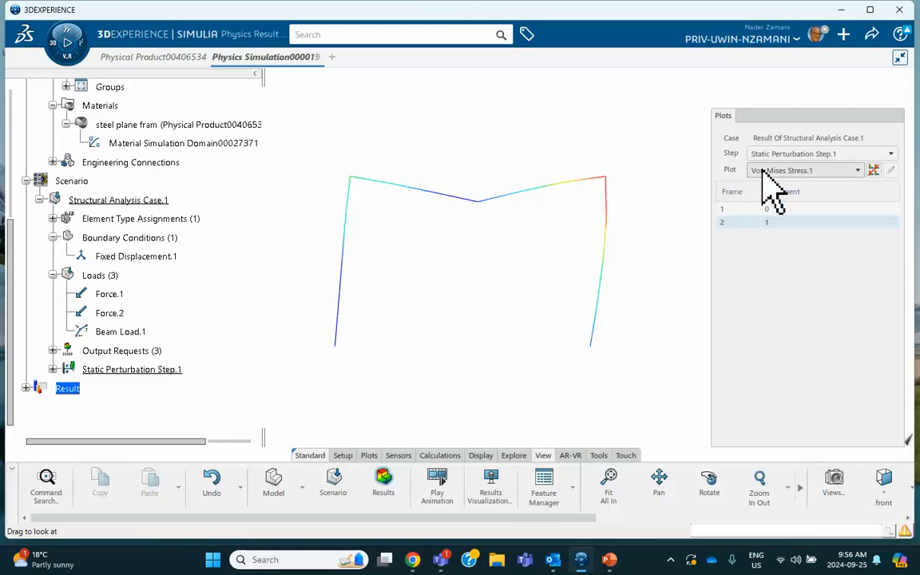
left_click(790, 117)
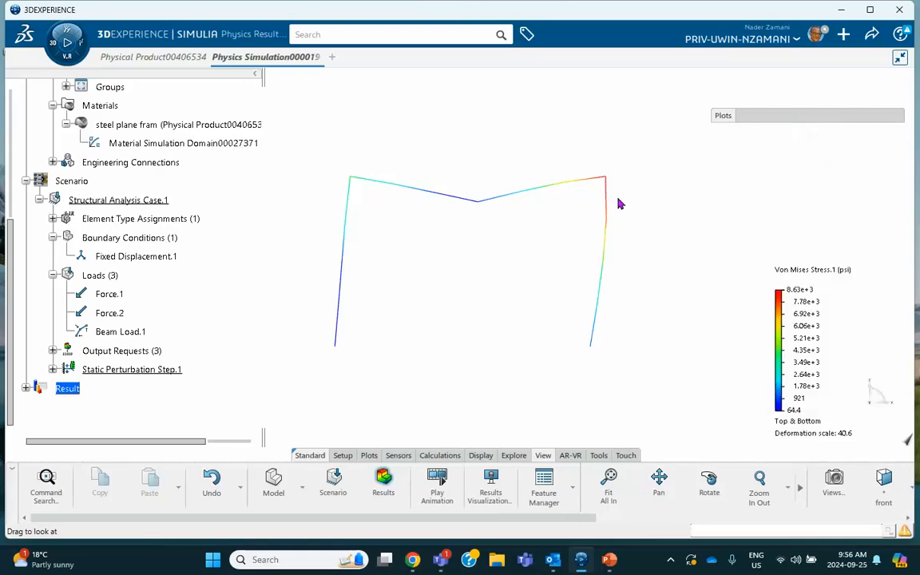
mouse_move(607, 224)
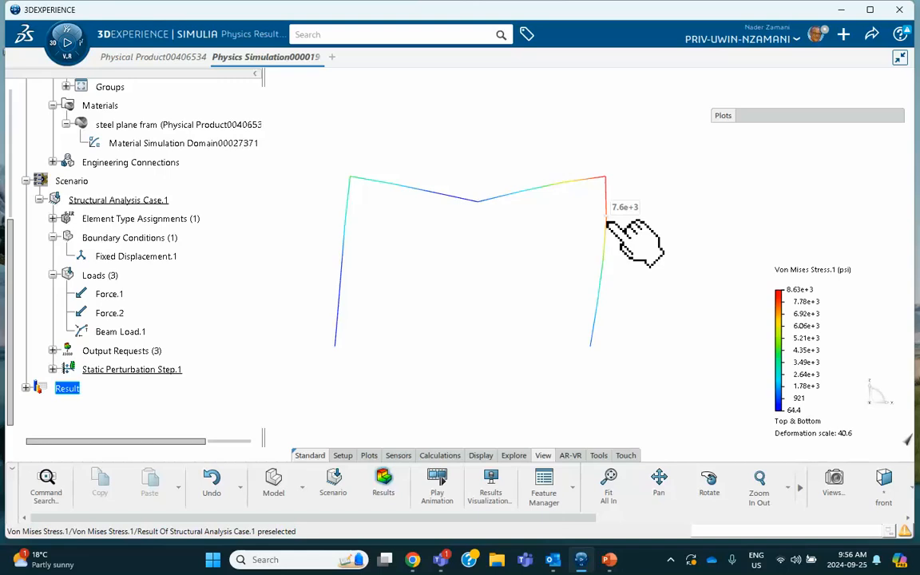
double_click(608, 225)
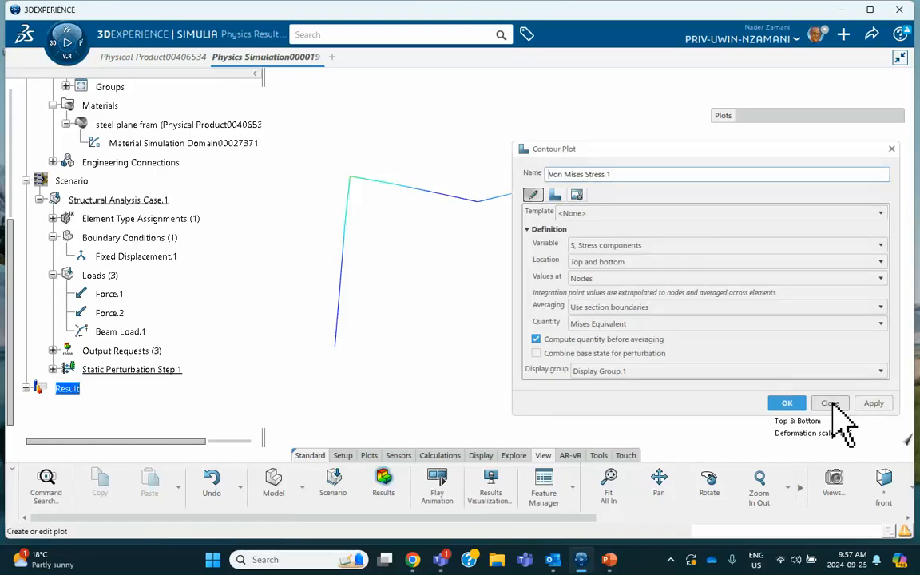
left_click(874, 404)
left_click(830, 403)
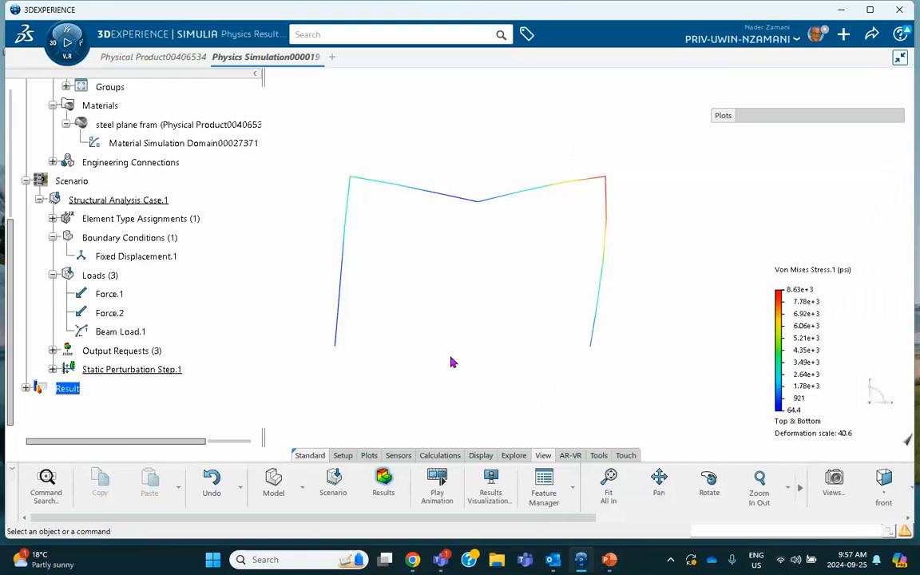
- Change the contour plot to the Reaction Force template with Vector Component 3 as the quantity
left_click(383, 485)
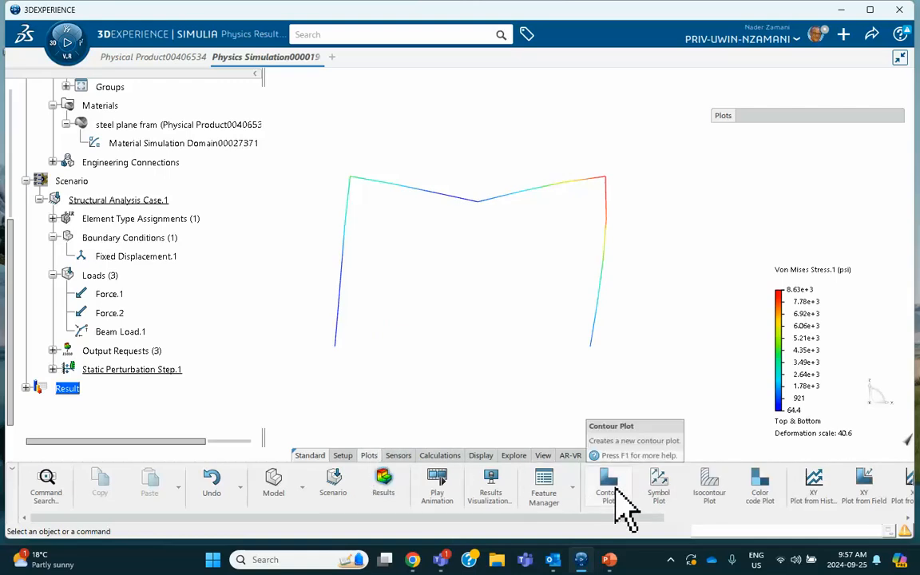
double_click(607, 240)
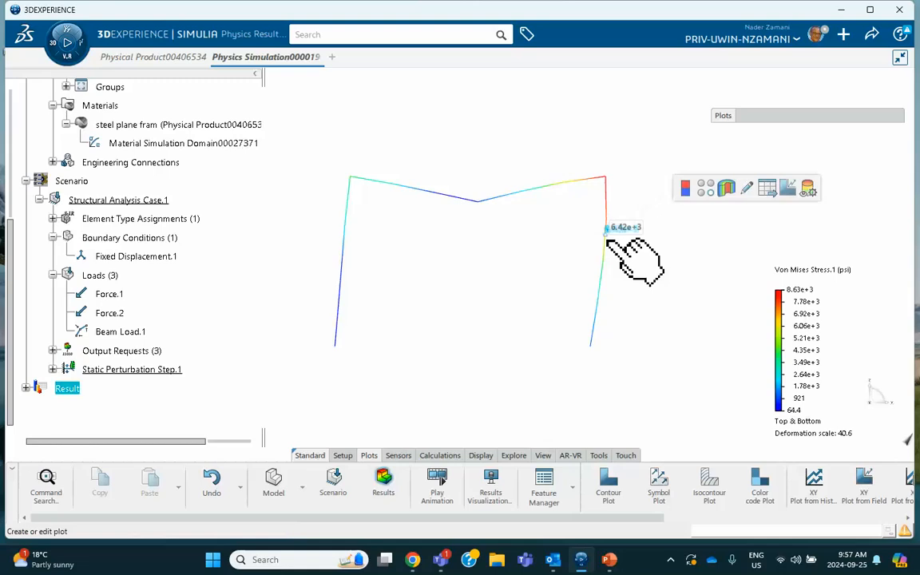
left_click(605, 213)
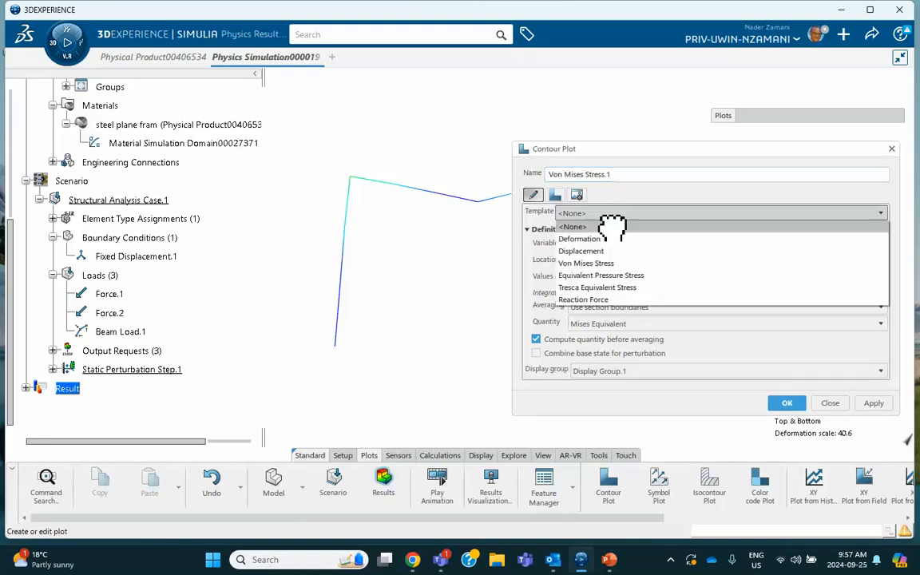
left_click(608, 300)
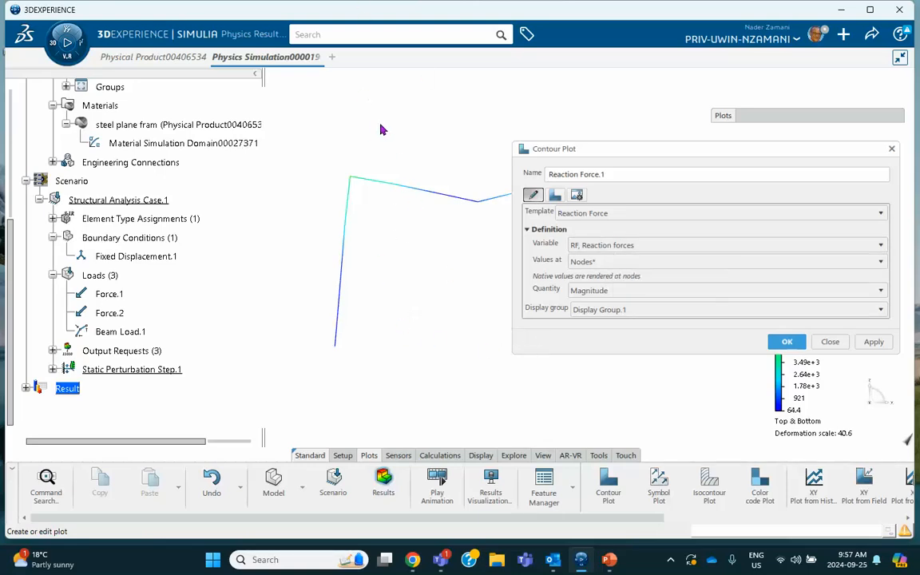
left_click(606, 292)
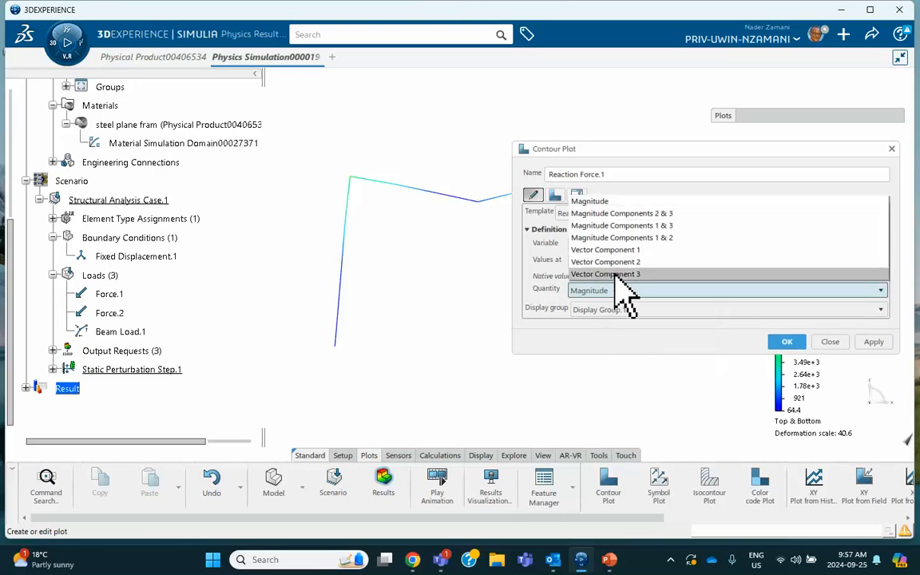
left_click(616, 274)
left_click(875, 357)
left_click(787, 359)
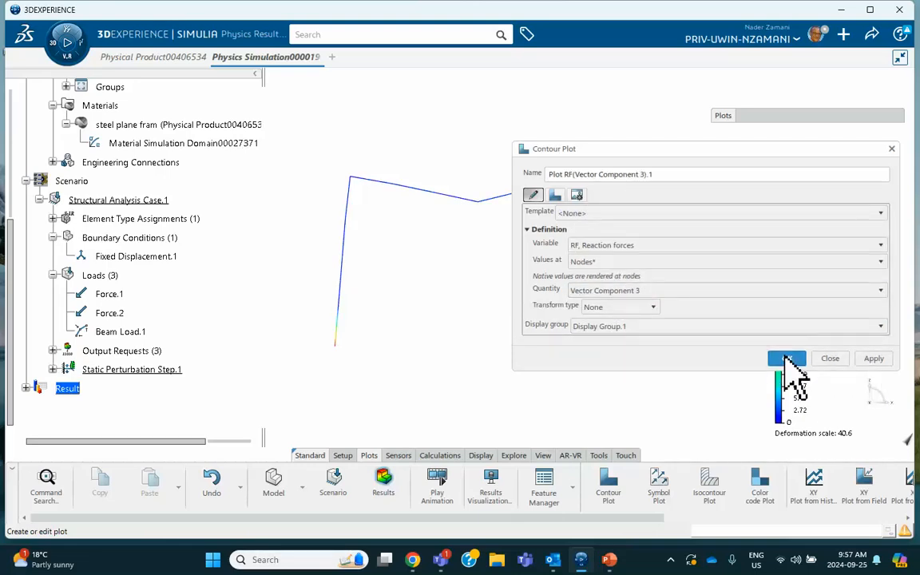
middle_click_drag(500, 267, 361, 263)
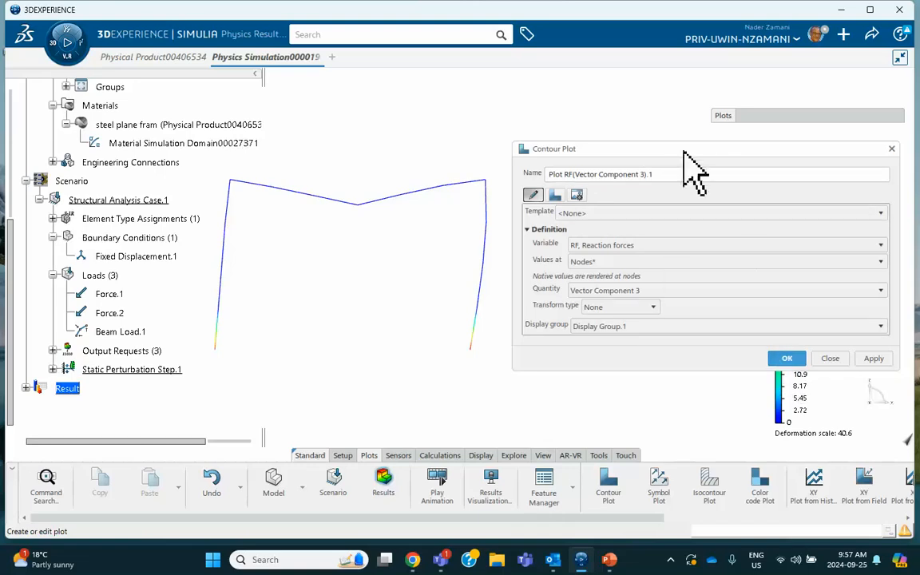
left_click_drag(687, 150, 677, 84)
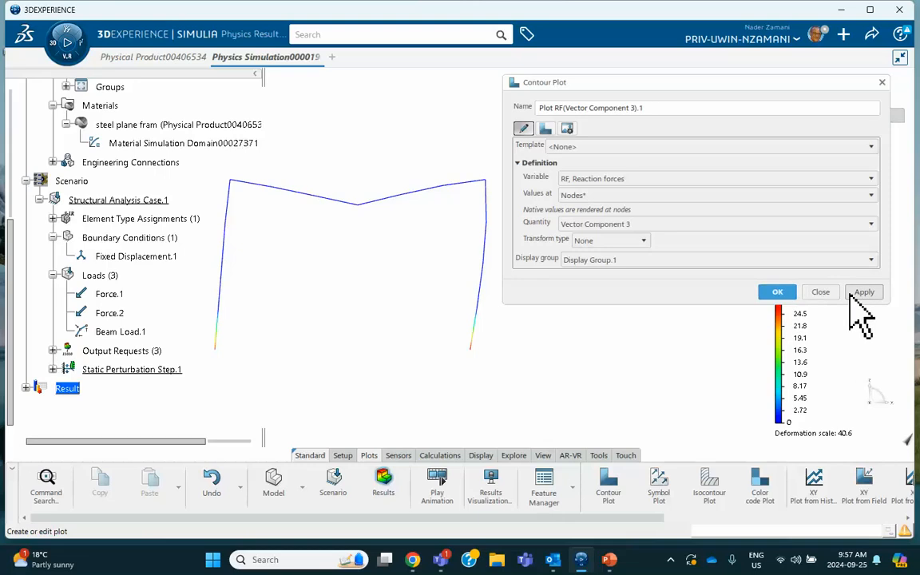
left_click(819, 292)
- Inspect the vertical reaction at the left column base and switch to PowerPoint to compare it with the reference reactions on slide 1
middle_click_drag(334, 282, 444, 298)
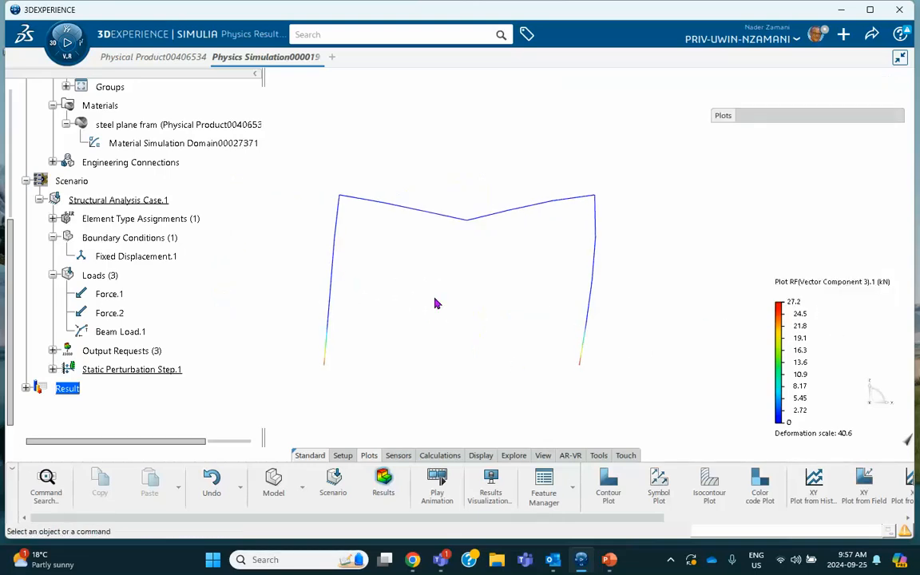
mouse_move(332, 368)
left_click(609, 559)
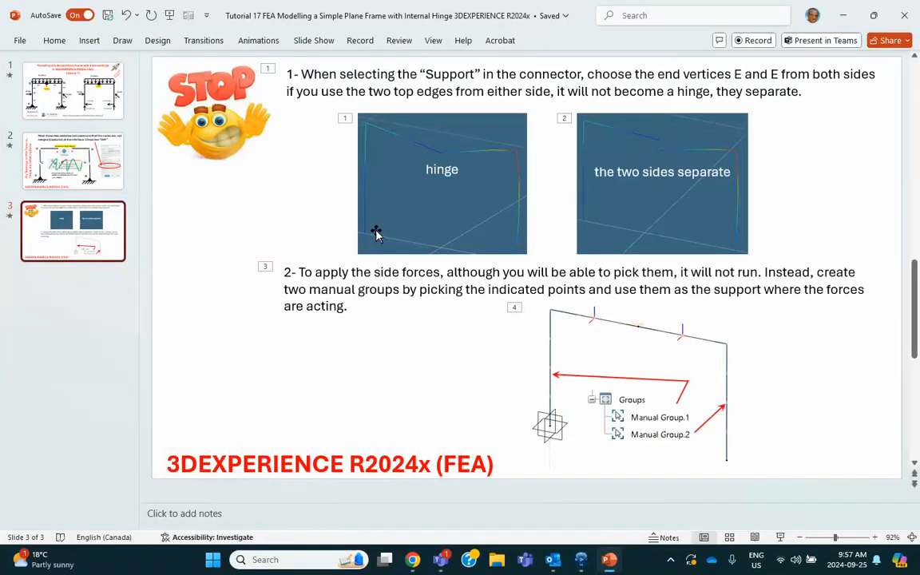
left_click(75, 111)
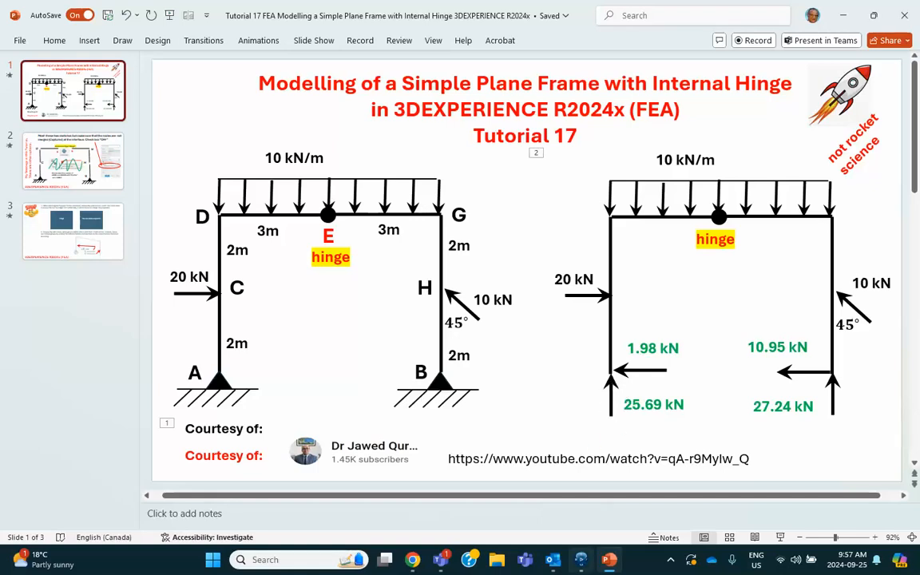
- Switch to 3DEXPERIENCE to inspect the vertical reaction at the right column base and compare it with the PowerPoint reference slide
left_click(581, 559)
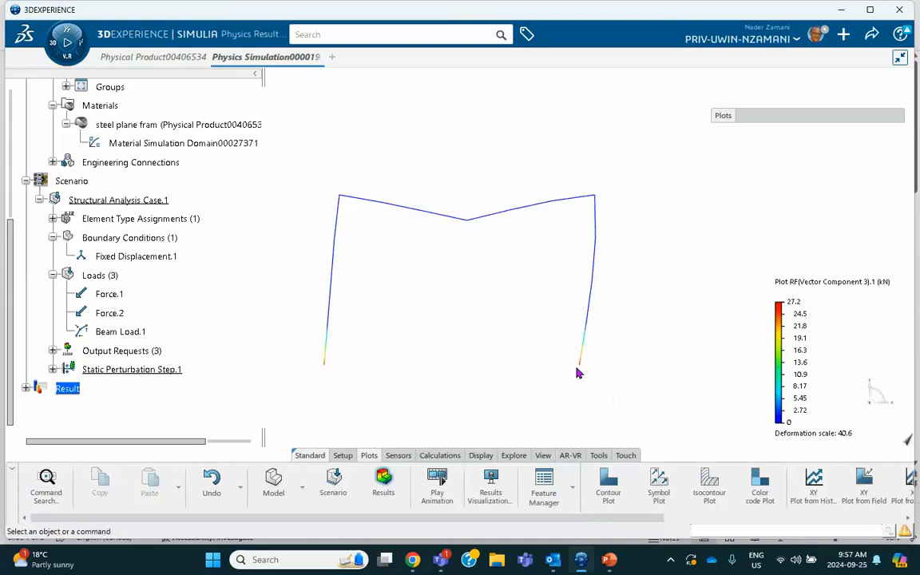
mouse_move(581, 368)
key("alt+Tab")
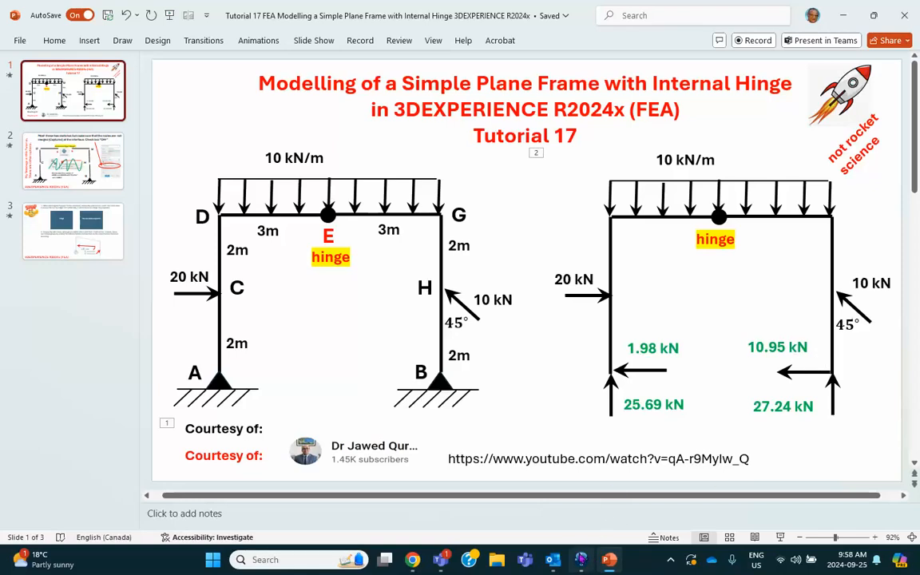
- Return to 3DEXPERIENCE and change the reaction force contour plot's quantity to Vector Component 2
key("alt+Tab")
double_click(600, 262)
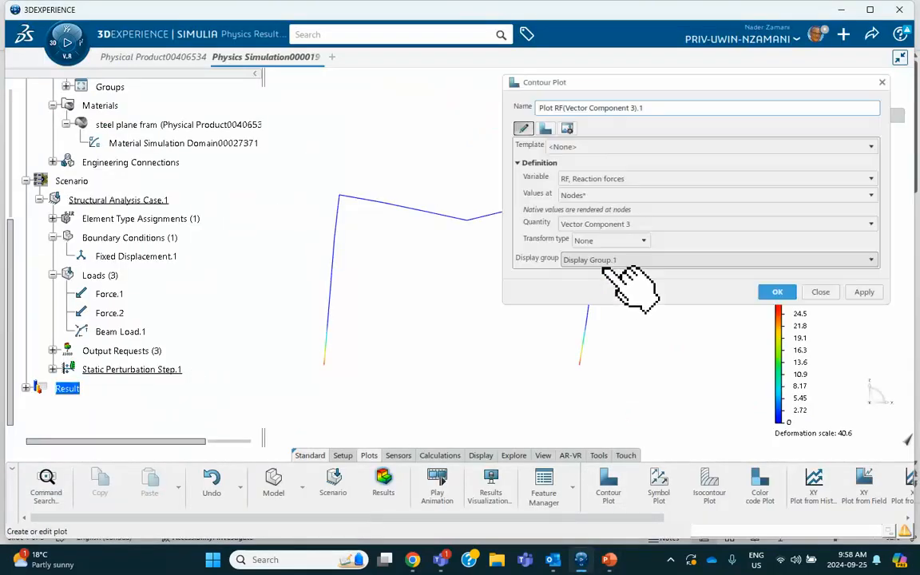
left_click(644, 222)
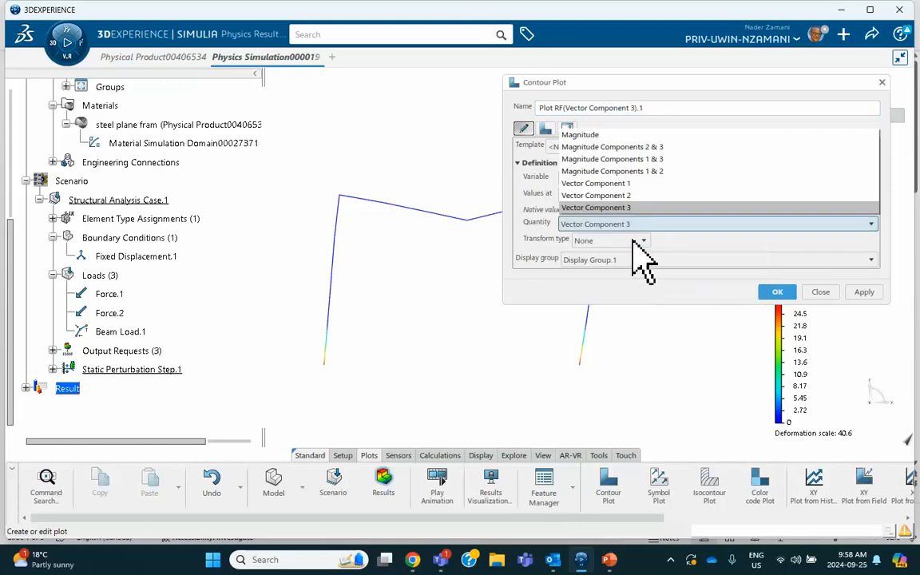
left_click(638, 198)
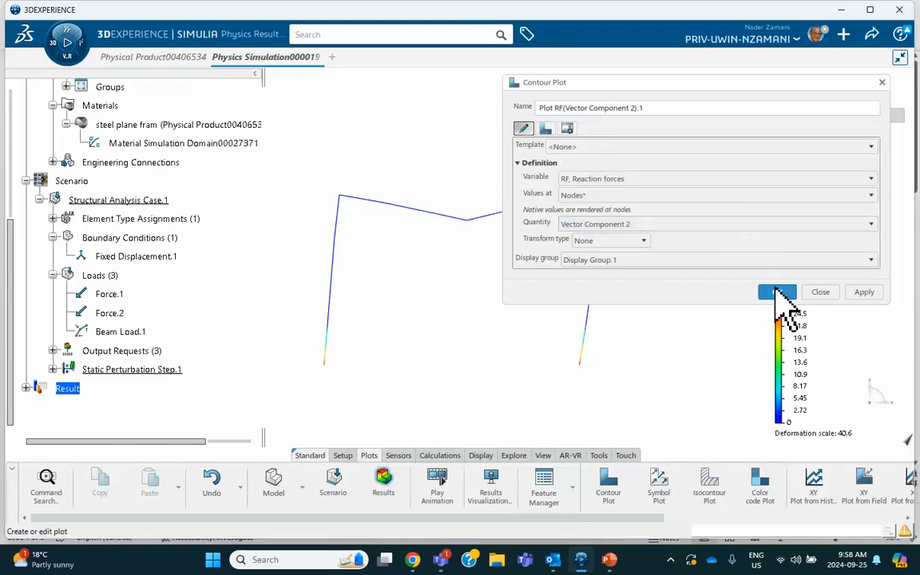
left_click(778, 292)
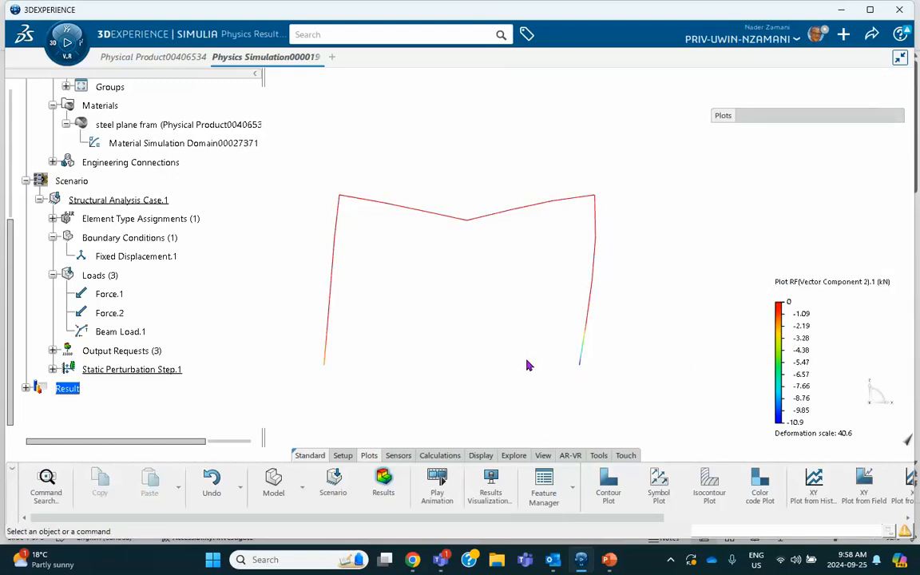
- Compare the horizontal reactions at both column bases with the PowerPoint reference slide and return to 3DEXPERIENCE
mouse_move(325, 369)
left_click(611, 475)
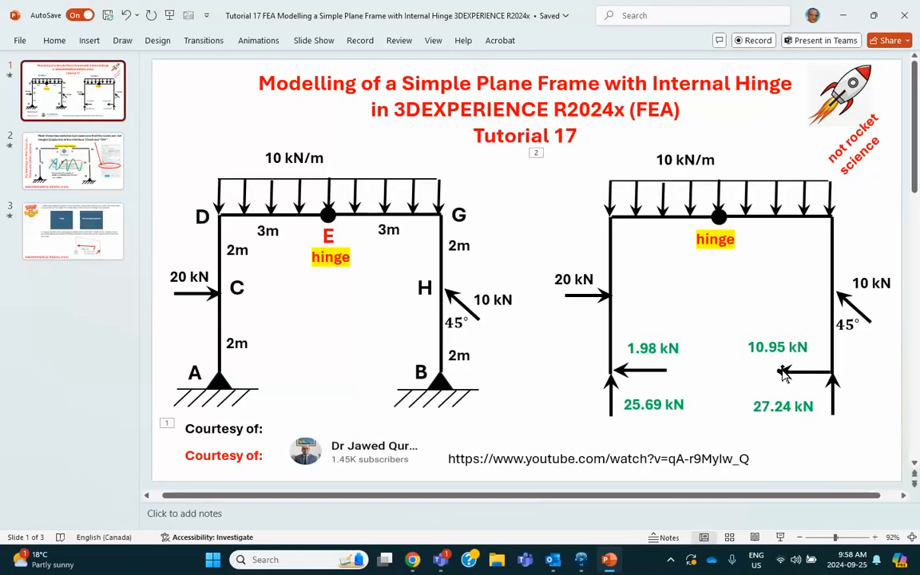
left_click(582, 559)
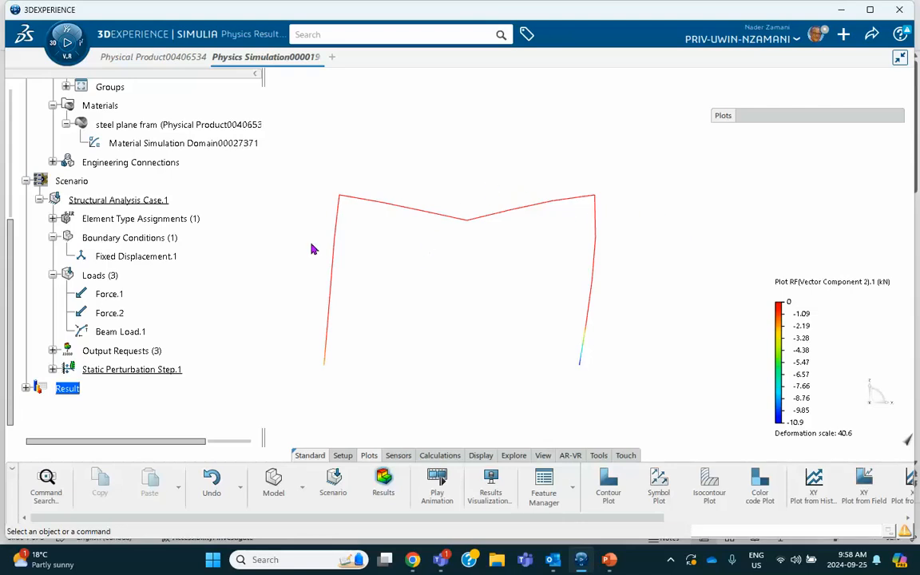
- Expand the model's groups and engineering connections and open Connector.1 under the simulation properties of Free.1 for editing
scroll(118, 203, "up", 3)
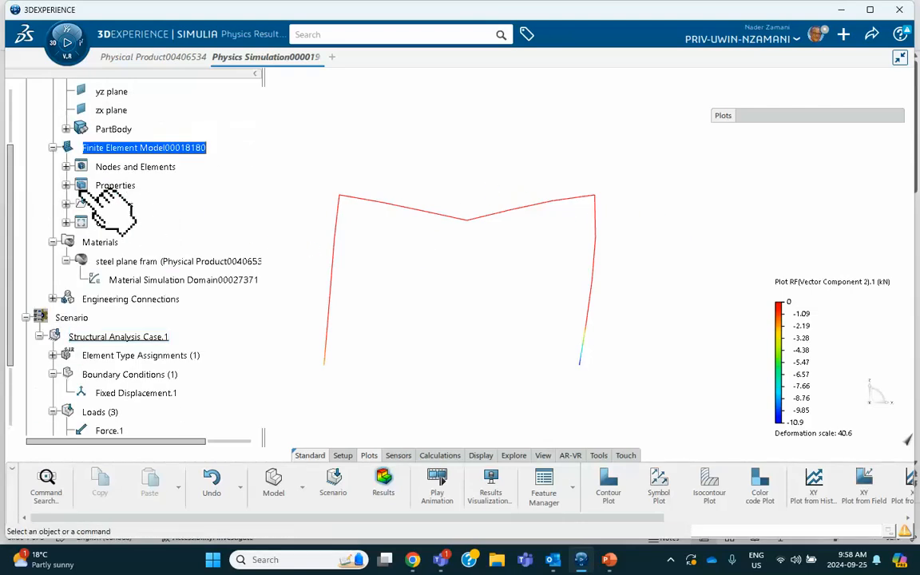
scroll(66, 232, "down", 2)
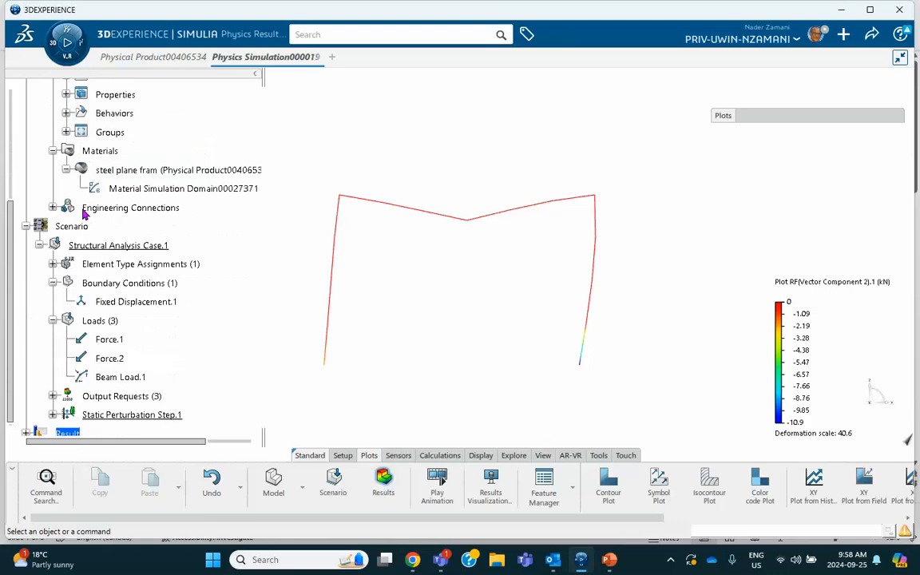
left_click(66, 114)
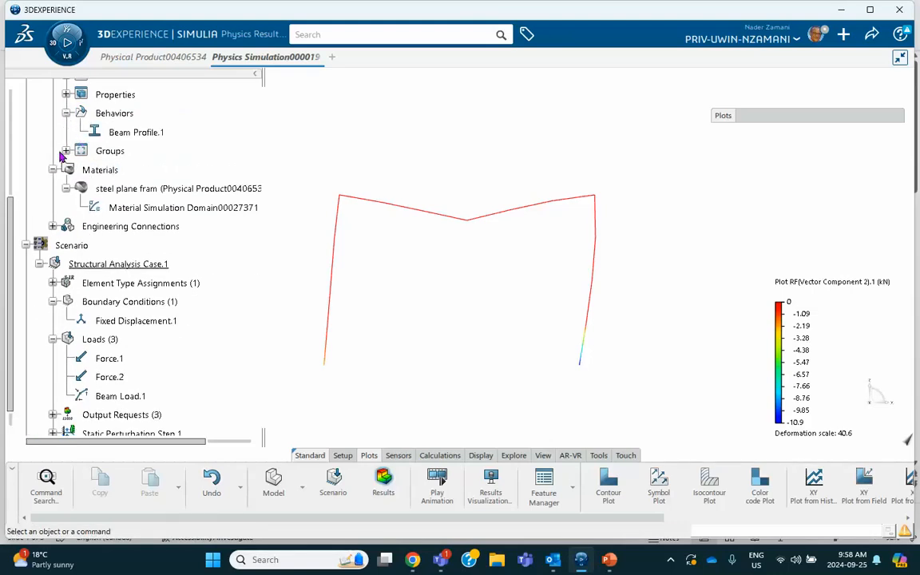
left_click(66, 151)
left_click(66, 114)
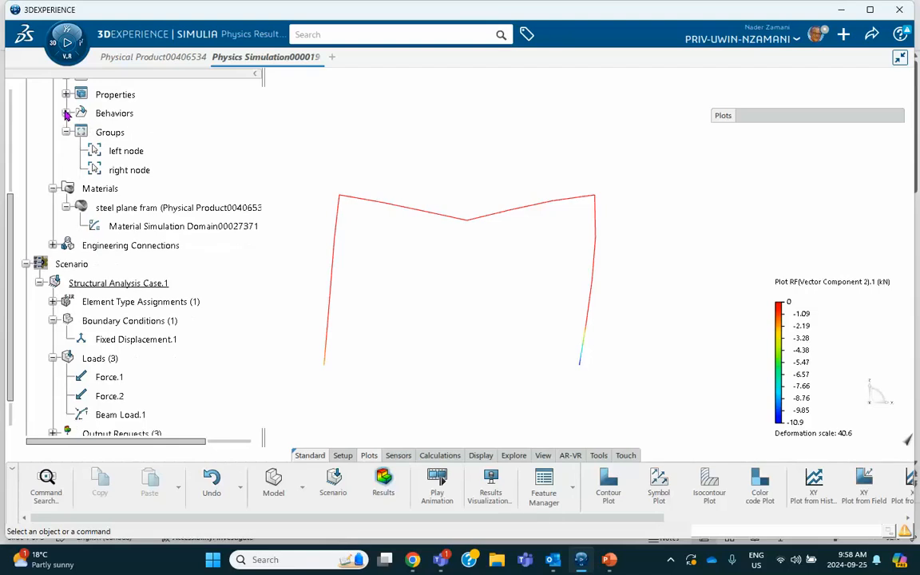
left_click(67, 95)
left_click(67, 94)
left_click(52, 246)
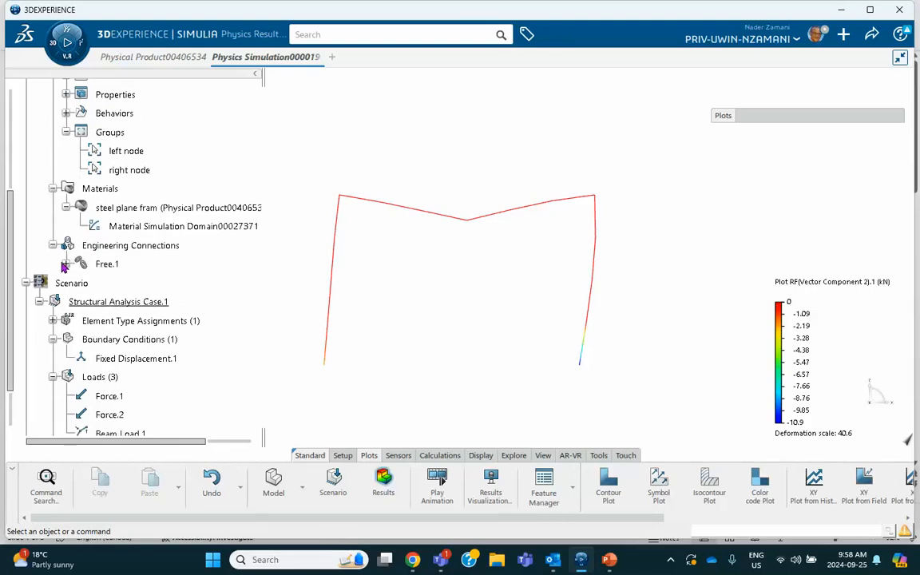
left_click(67, 266)
left_click(80, 283)
double_click(146, 301)
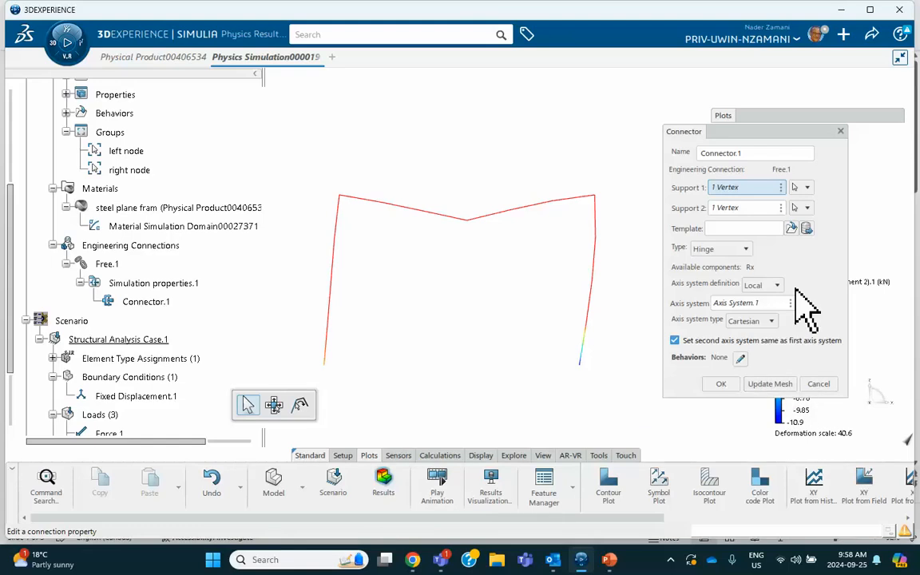
- Remove the vertices from Support 1 and Support 2 of the hinge connector
right_click(741, 189)
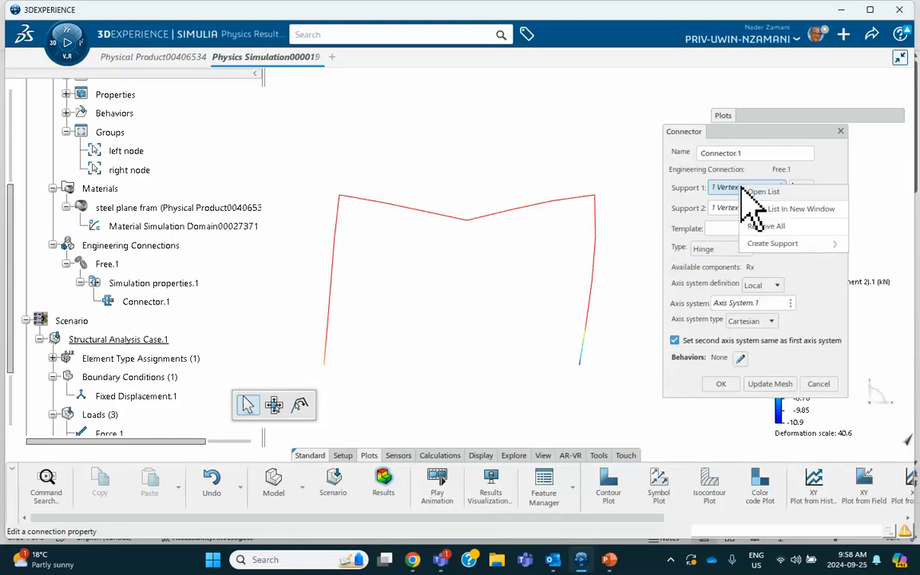
left_click(762, 226)
right_click(661, 208)
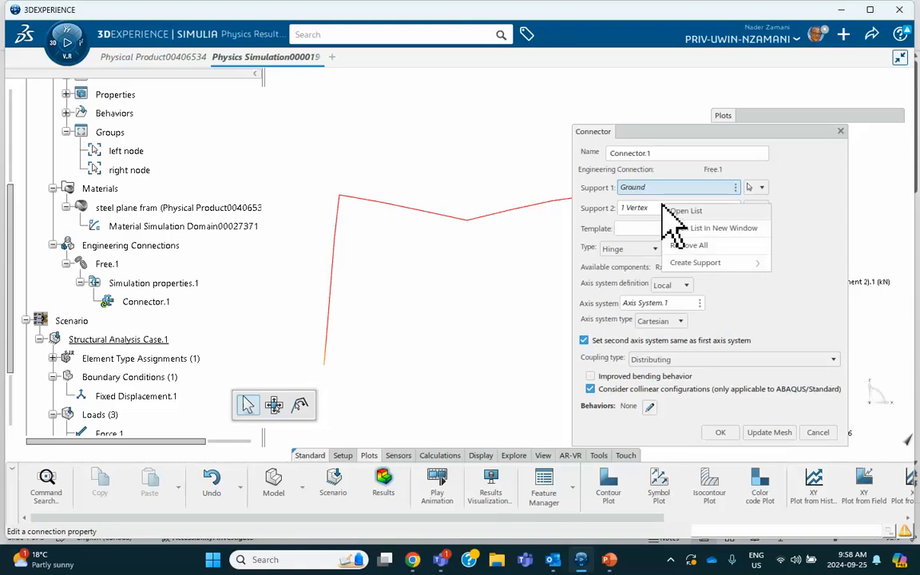
left_click(636, 210)
right_click(638, 212)
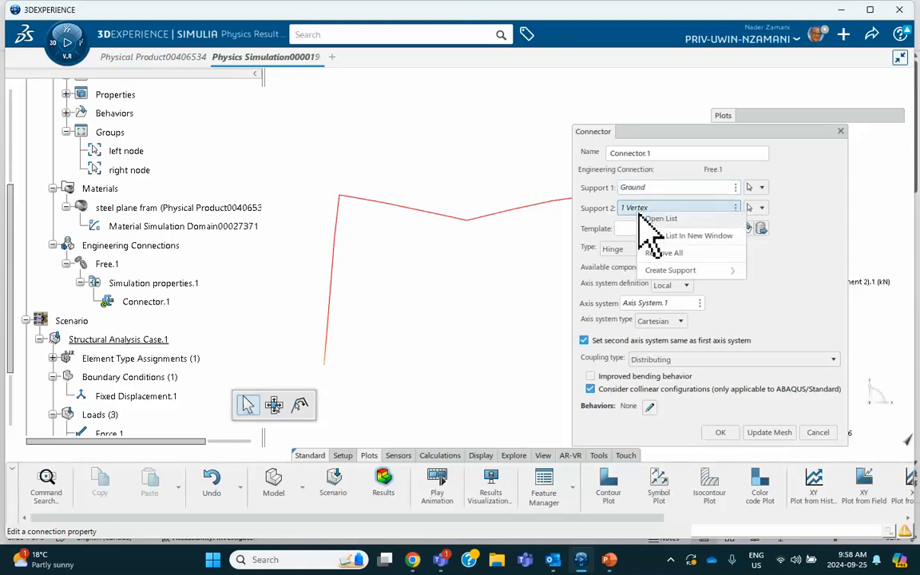
left_click(666, 252)
- Assign the left half of the top beam as Support 1 and the right half as Support 2, and accept the connector
left_click(666, 188)
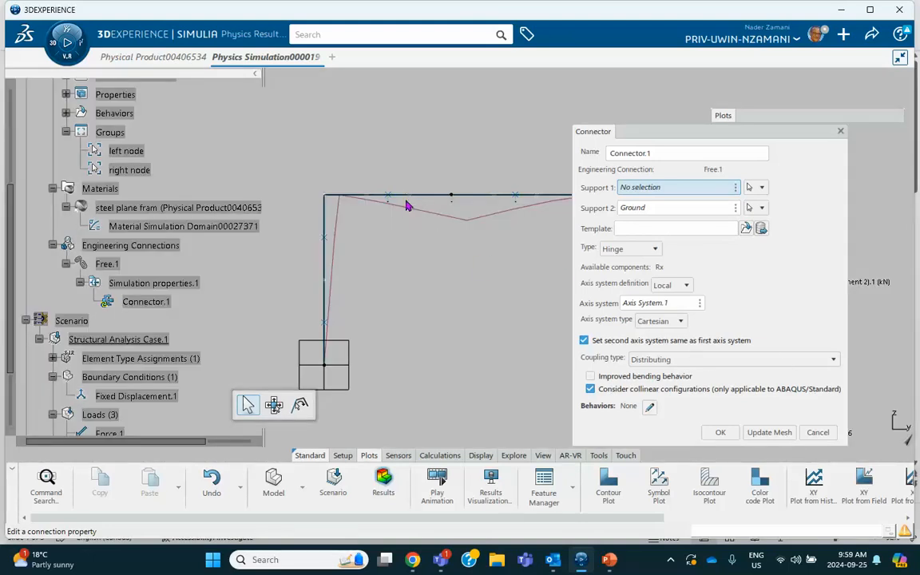
left_click(409, 205)
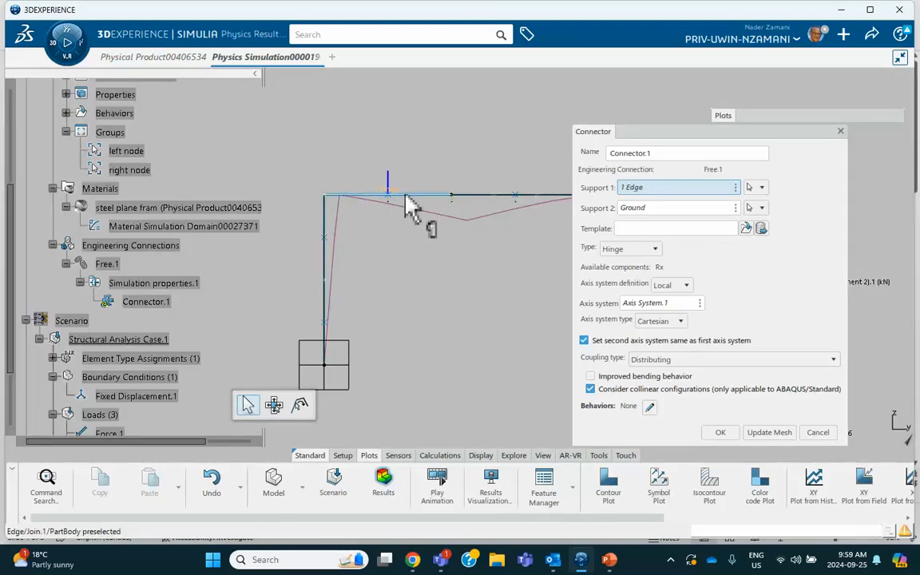
left_click(643, 208)
left_click(497, 198)
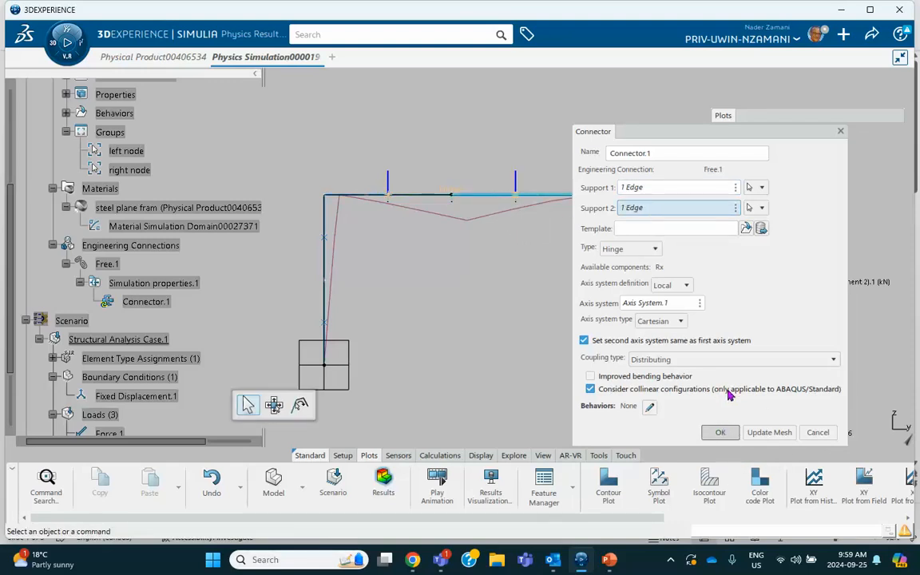
left_click(720, 432)
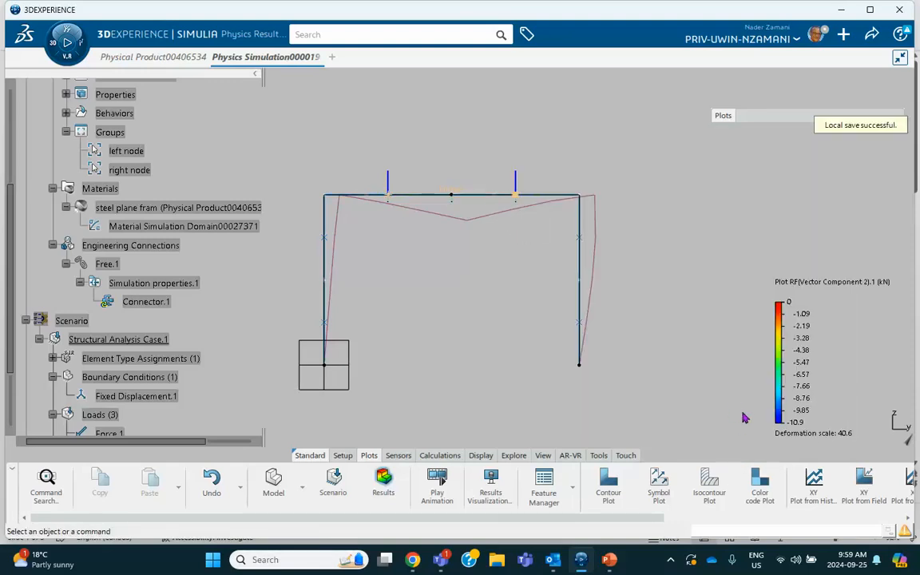
- Reopen Connector.1, review its coupling type options, and accept it with Distributing selected
double_click(142, 303)
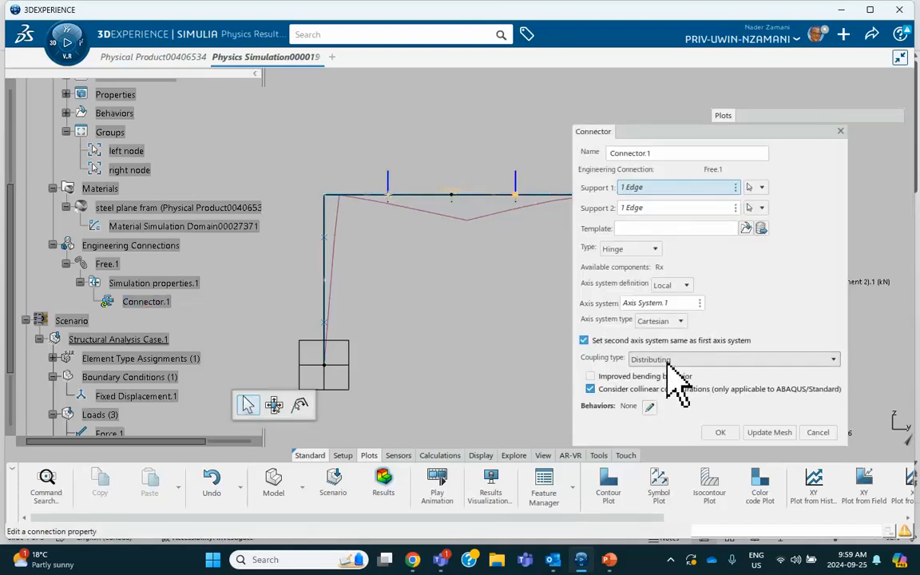
left_click(668, 361)
left_click(653, 386)
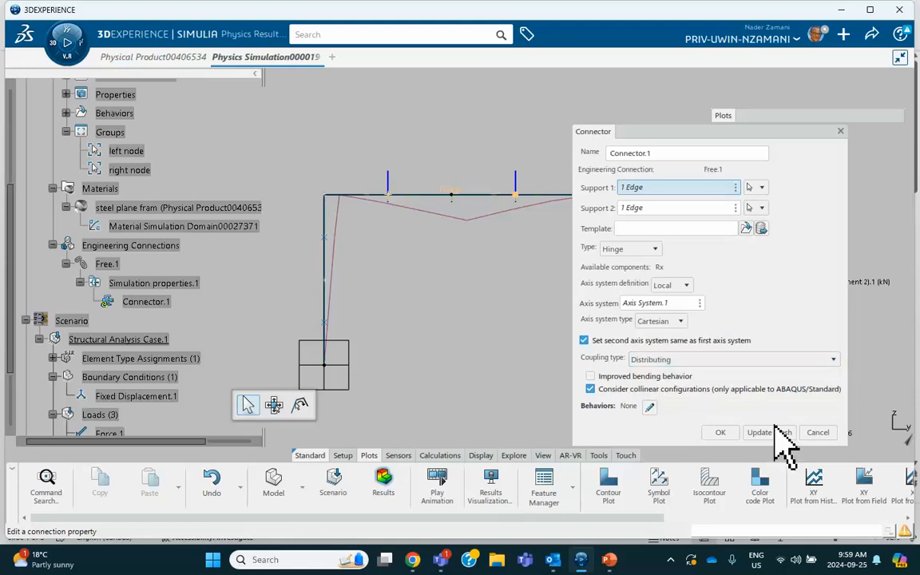
left_click(720, 432)
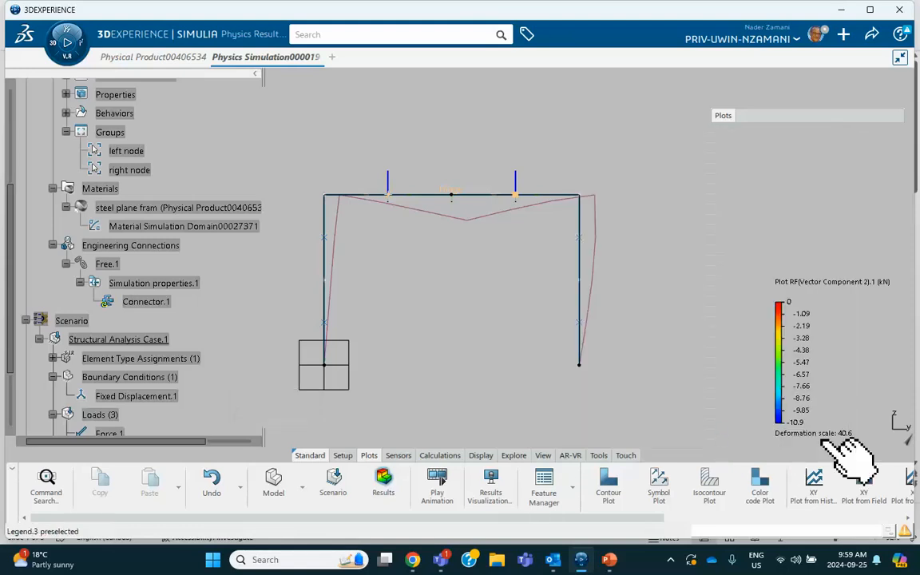
- Rerun Structural Analysis Case.1 with the edge-supported hinge, locally on 4 cores and overwriting previous results, and close the simulation status
left_click(902, 433)
middle_click_drag(688, 276, 571, 263)
left_click(335, 479)
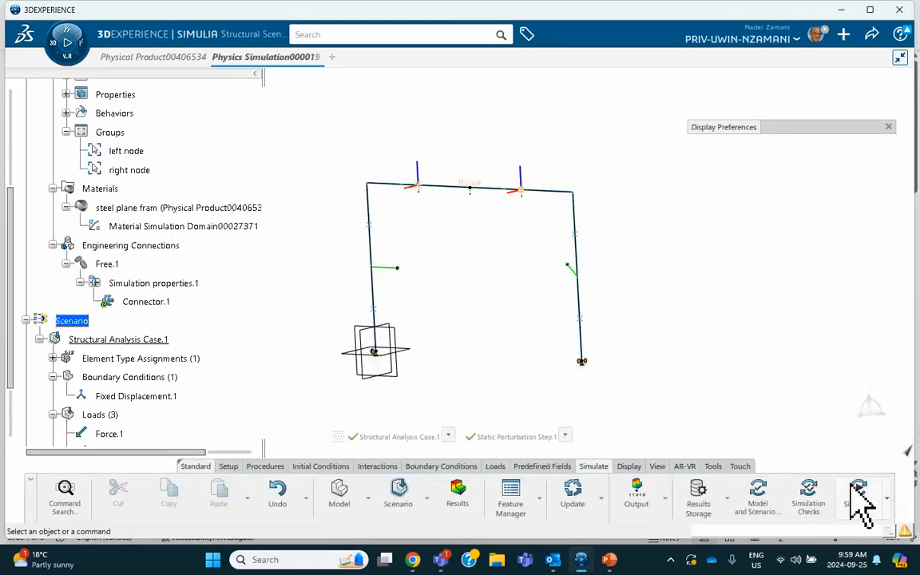
left_click(856, 489)
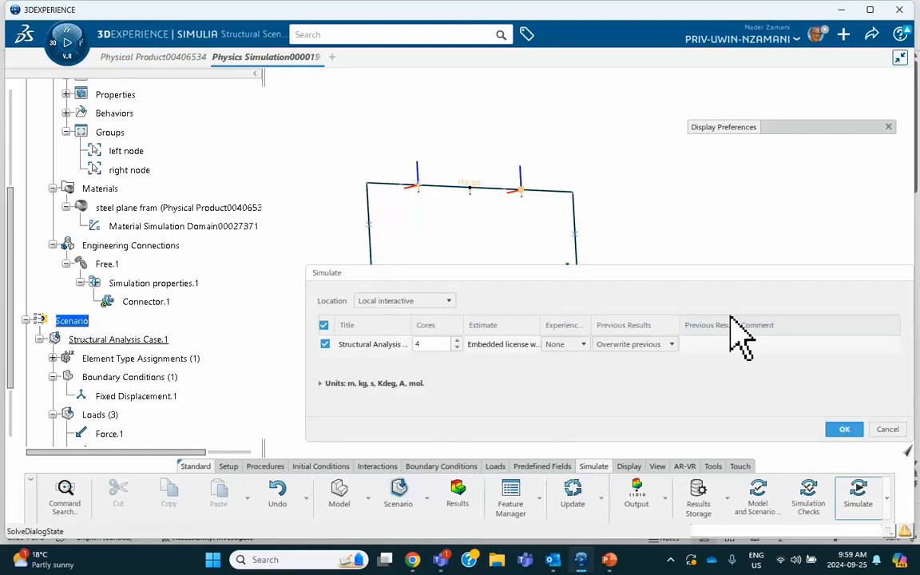
left_click(846, 429)
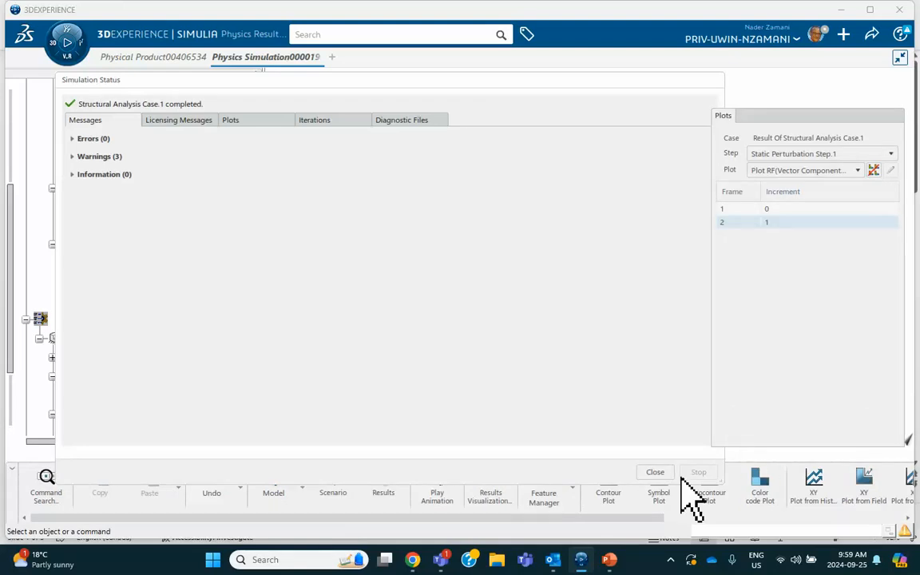
left_click(654, 472)
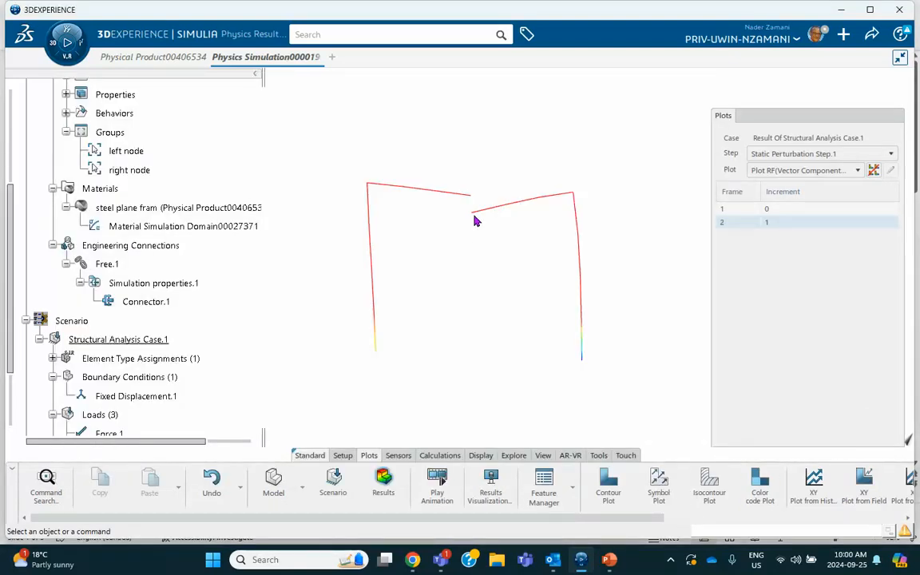